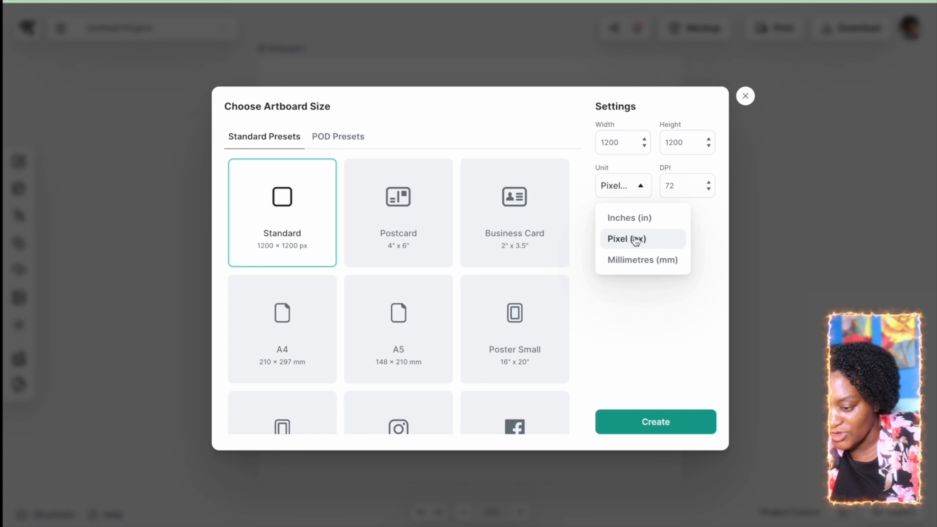
Create a custom portrait artboard 8.5 inches wide and 11 inches high at 300 DPI
click(631, 217)
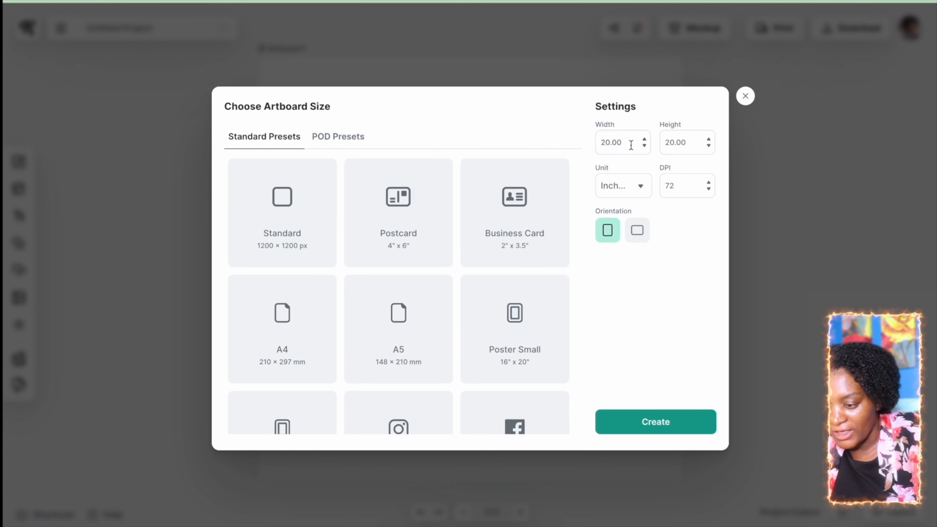
drag(665, 142, 690, 142)
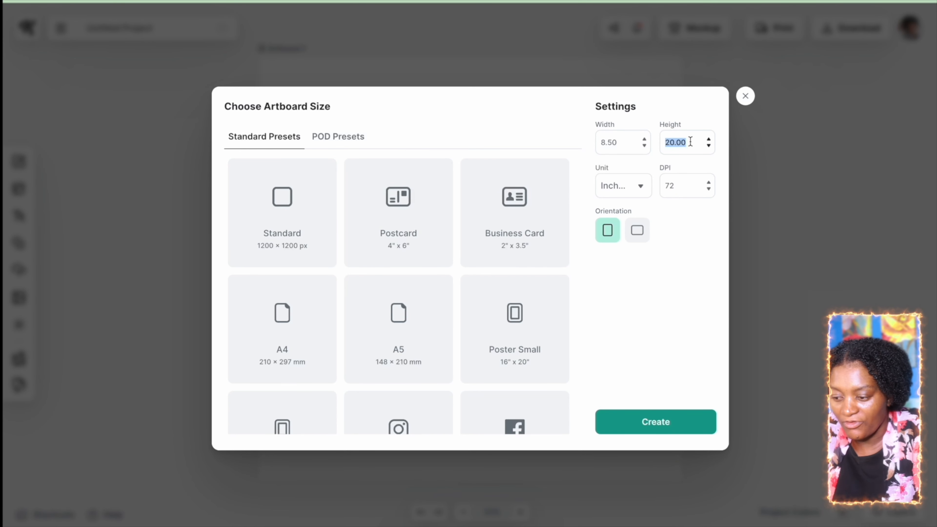
text(11)
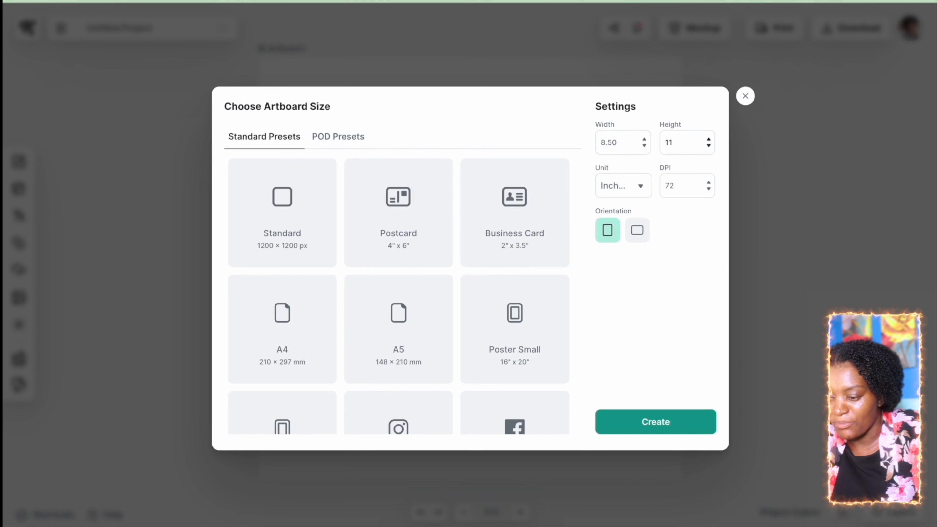
key(Tab)
key(BackSpace)
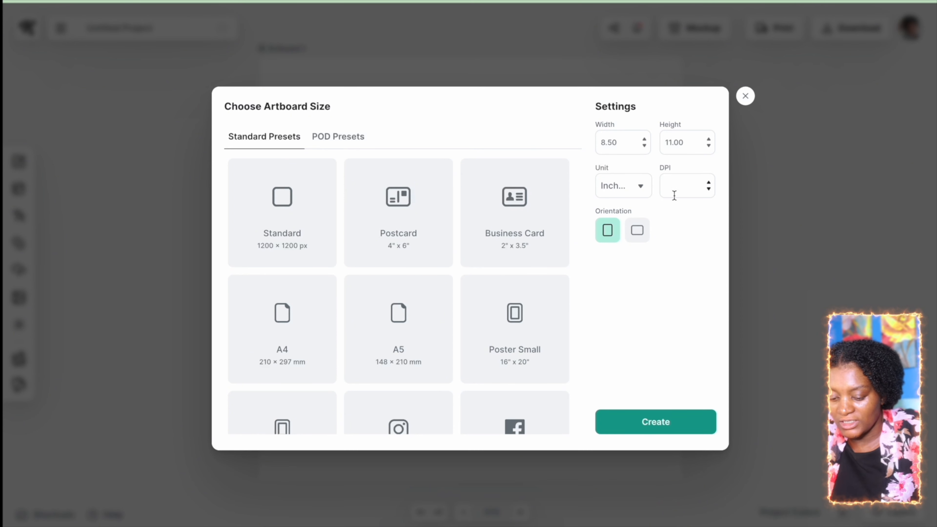
text(300)
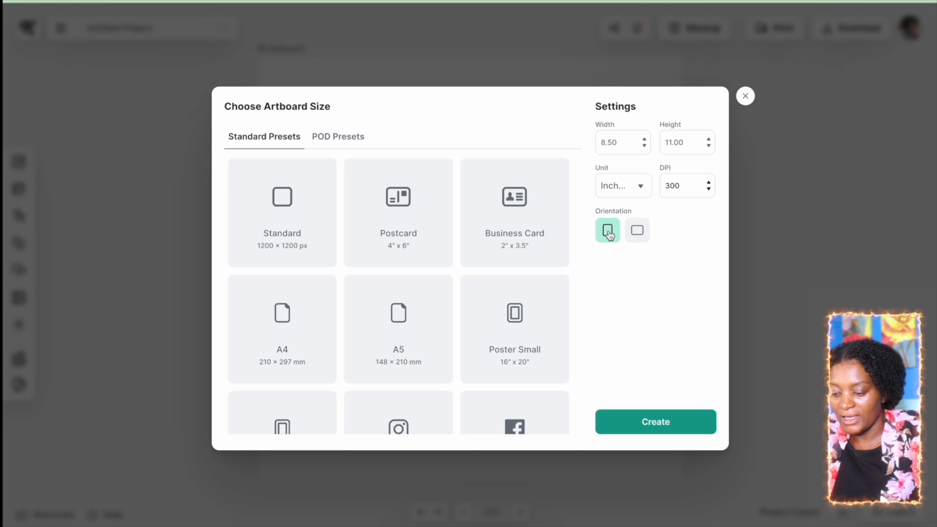
click(655, 424)
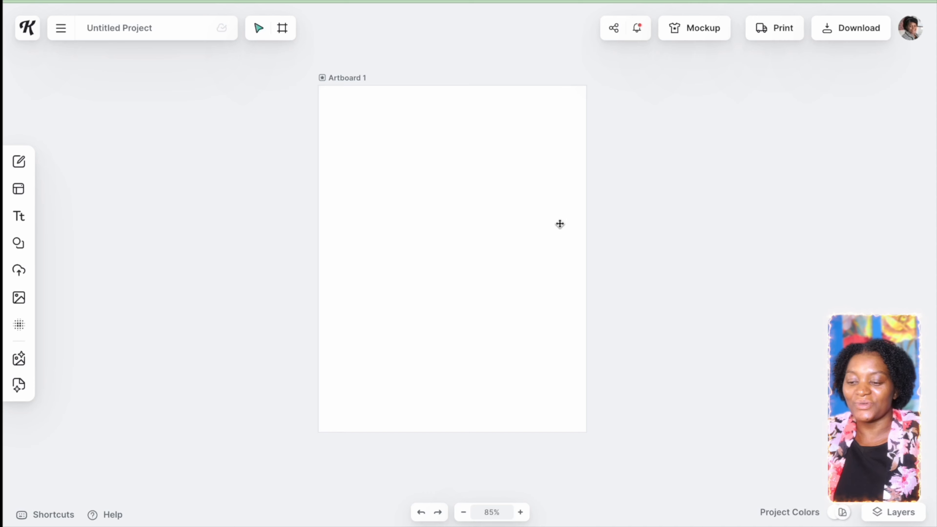
Move the artboard slightly on the canvas and rename it as 1
drag(358, 77, 364, 103)
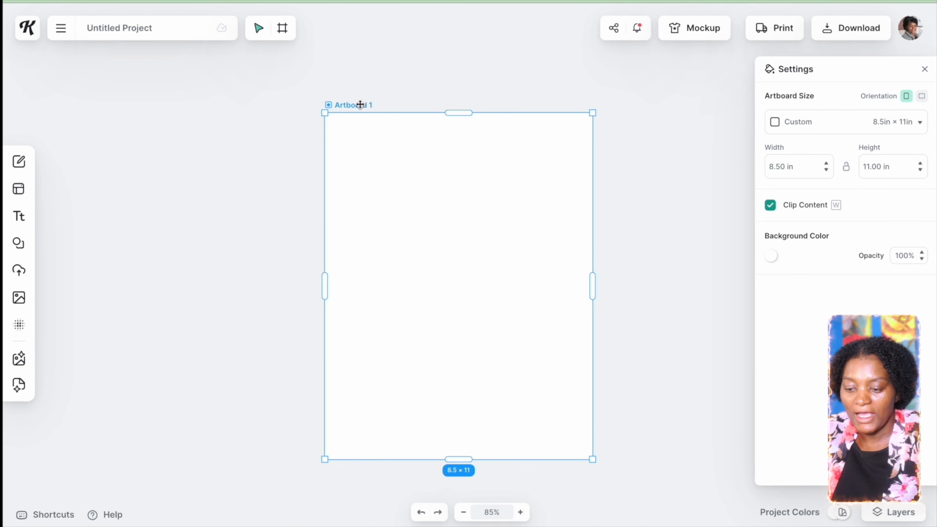
double_click(361, 105)
text(1)
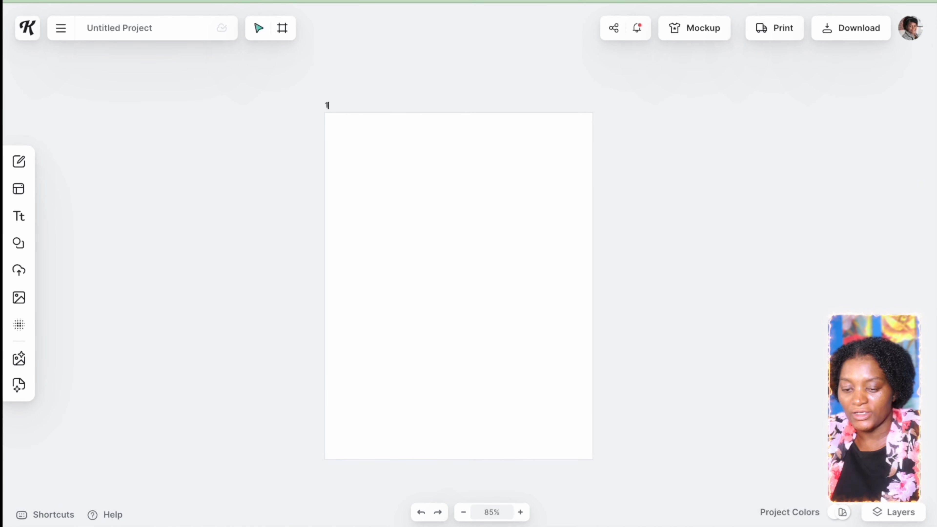
click(644, 174)
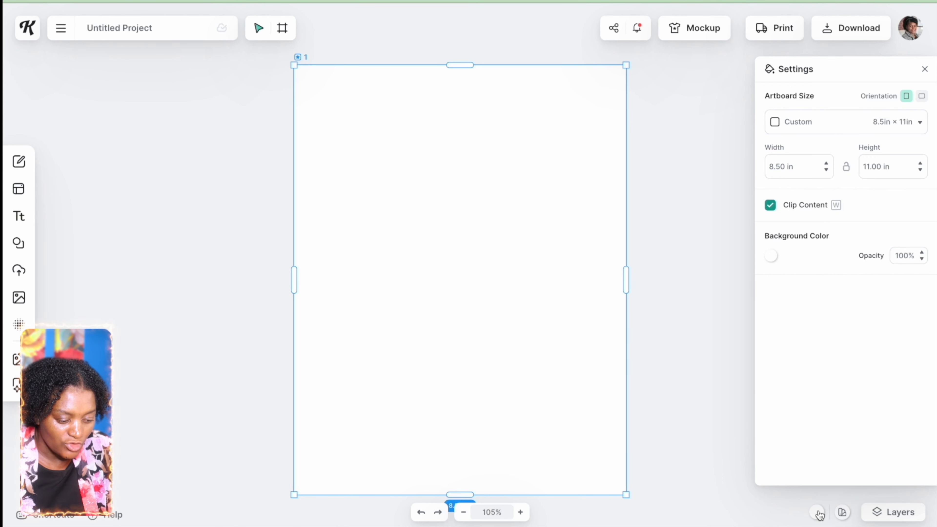
Set the artboard's background to a solid muted red
click(816, 514)
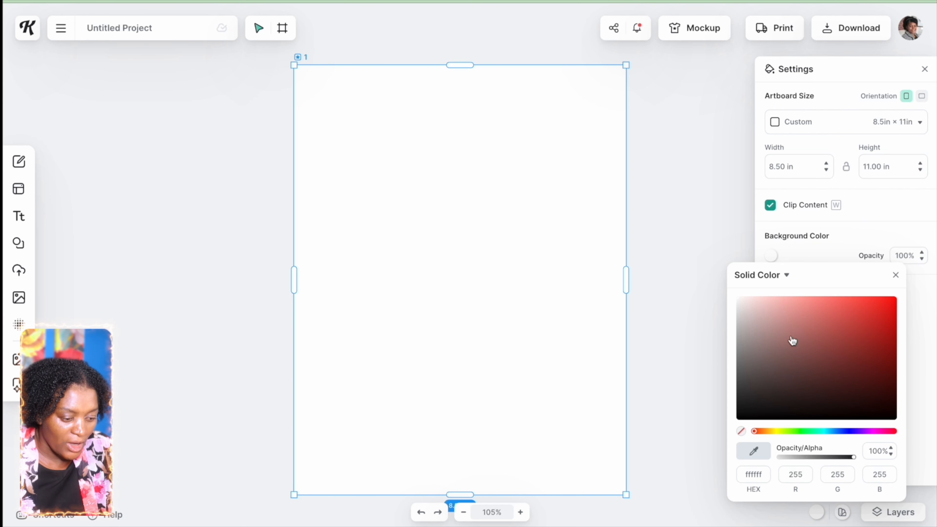
click(805, 346)
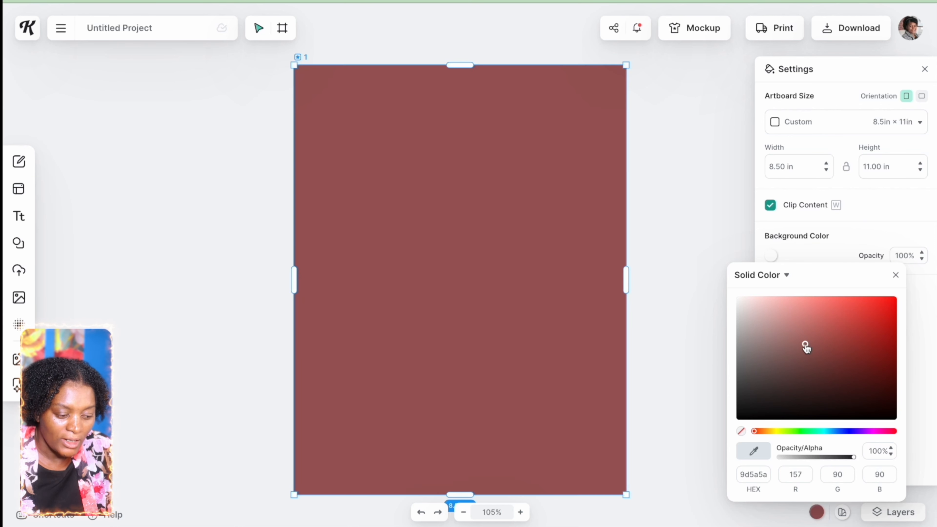
drag(805, 347, 808, 324)
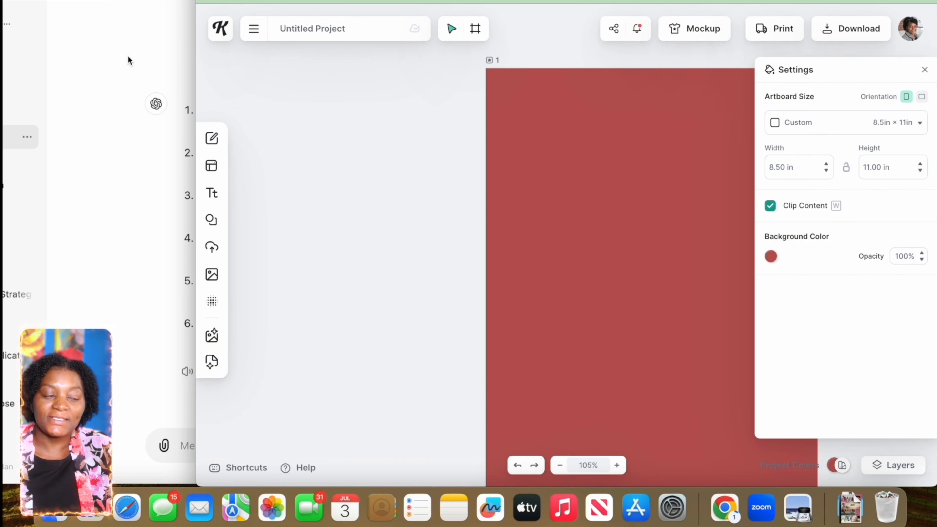
Prompt the AI Image Generator with "A Black woman practicing yoga on a serene beach at sunset, with a peaceful and content expression on her face."
click(127, 55)
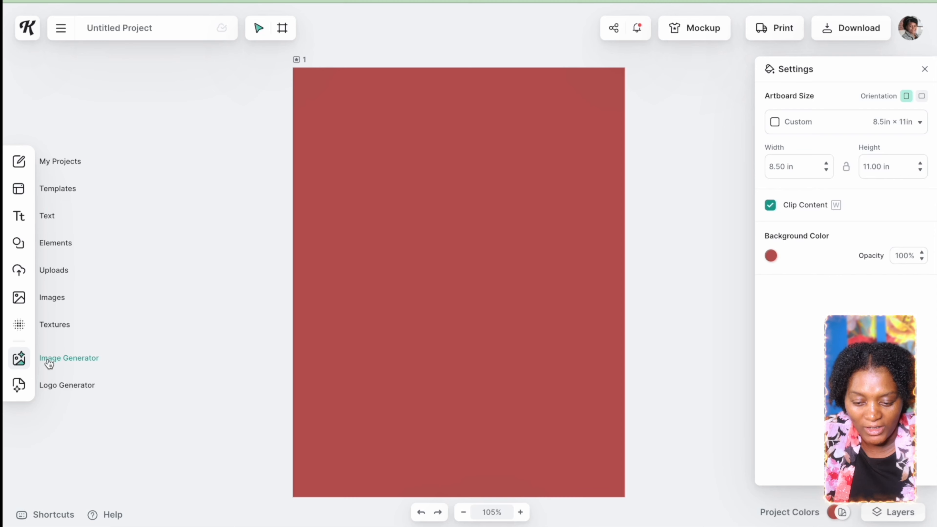
click(83, 362)
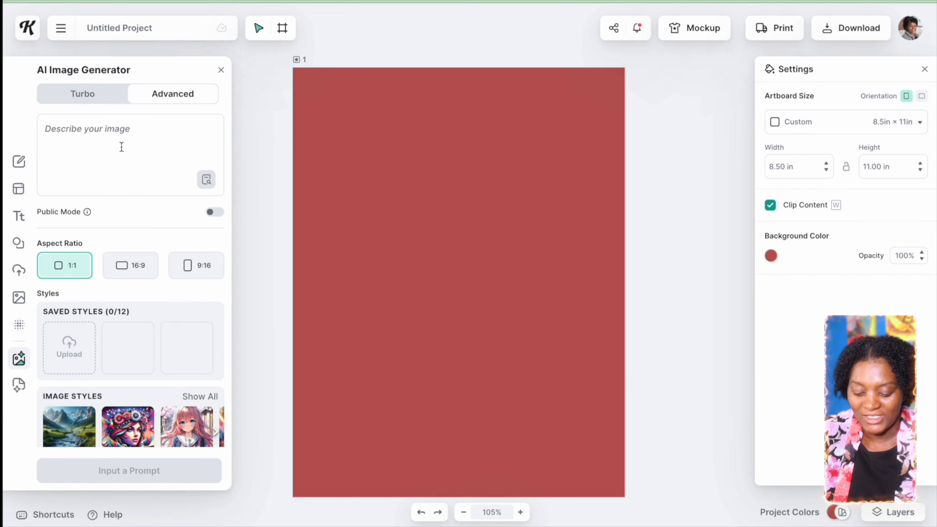
click(134, 131)
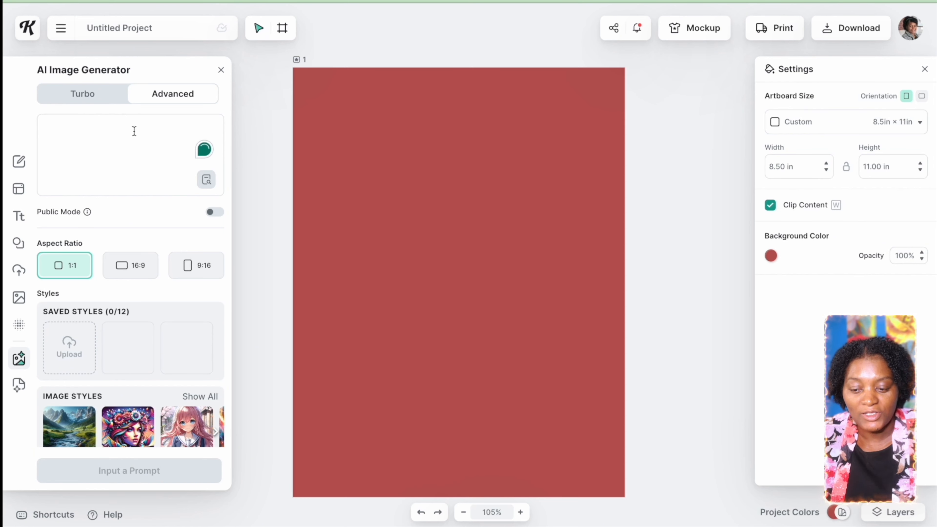
text(A Black woman practicing yoga on a serene beach at sunset, with a peaceful and content expression on her face.)
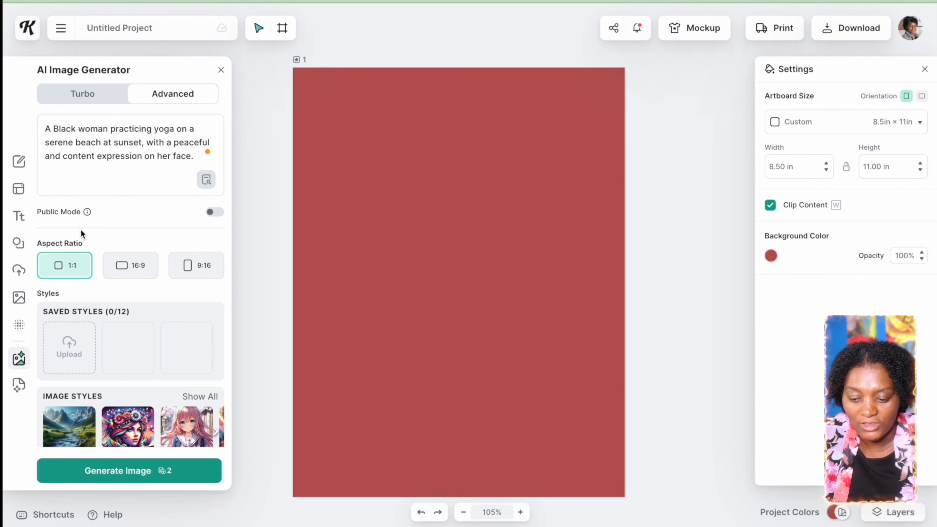
Generate the yoga image in 16:9 with the Photography style and place it in the artboard's upper-left corner
click(190, 268)
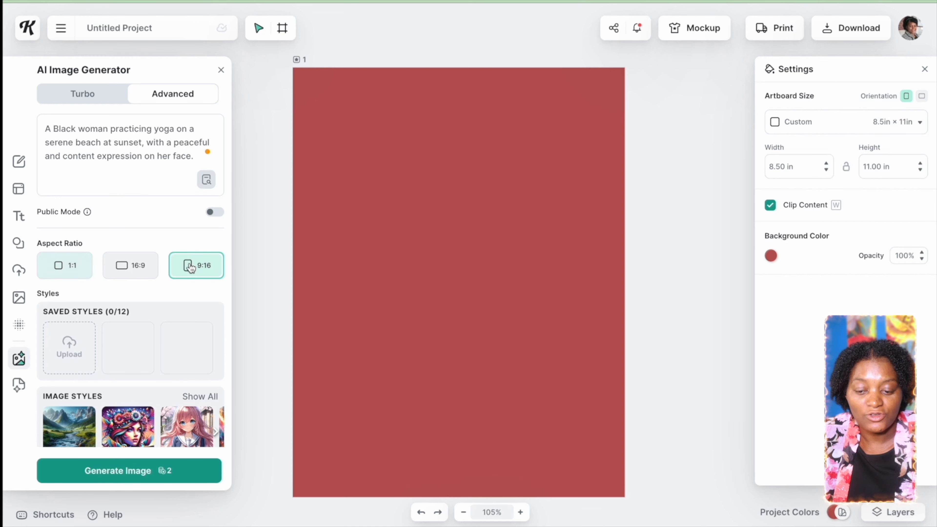
scroll(184, 266, down, 3)
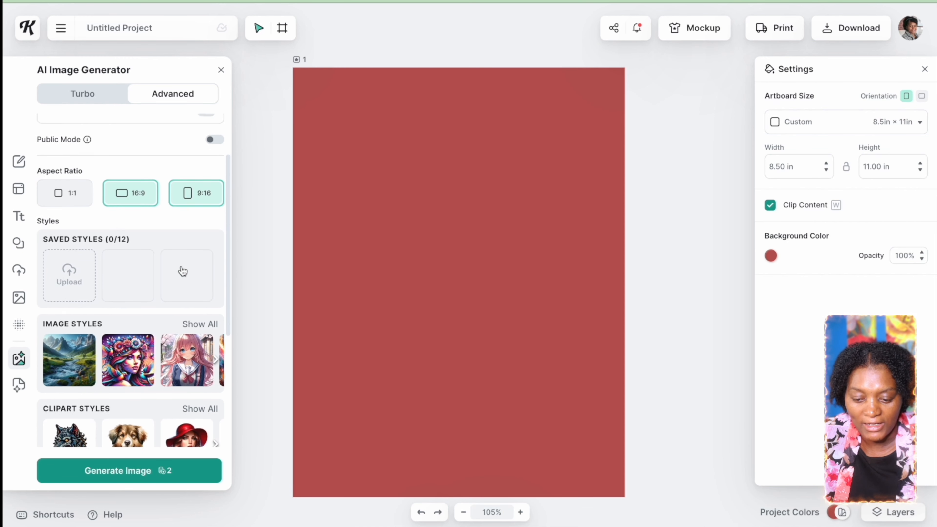
click(73, 344)
scroll(72, 345, down, 5)
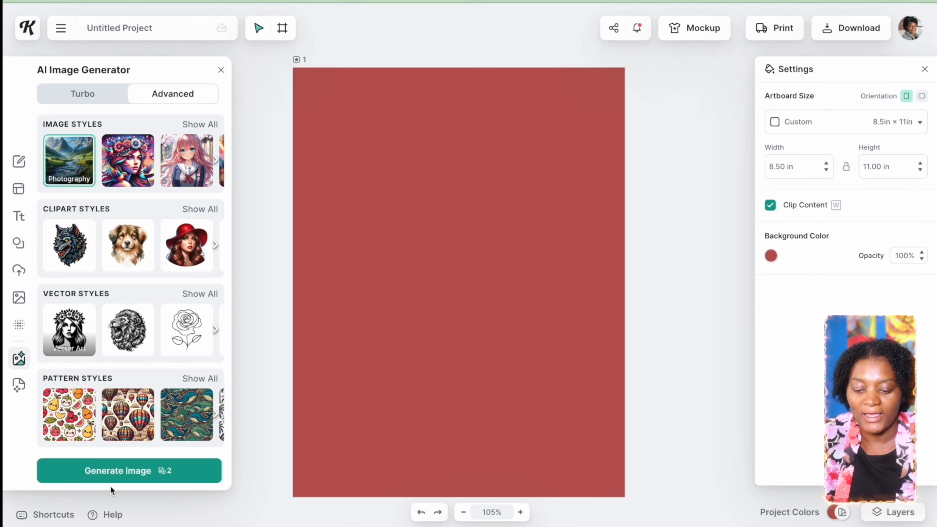
click(121, 473)
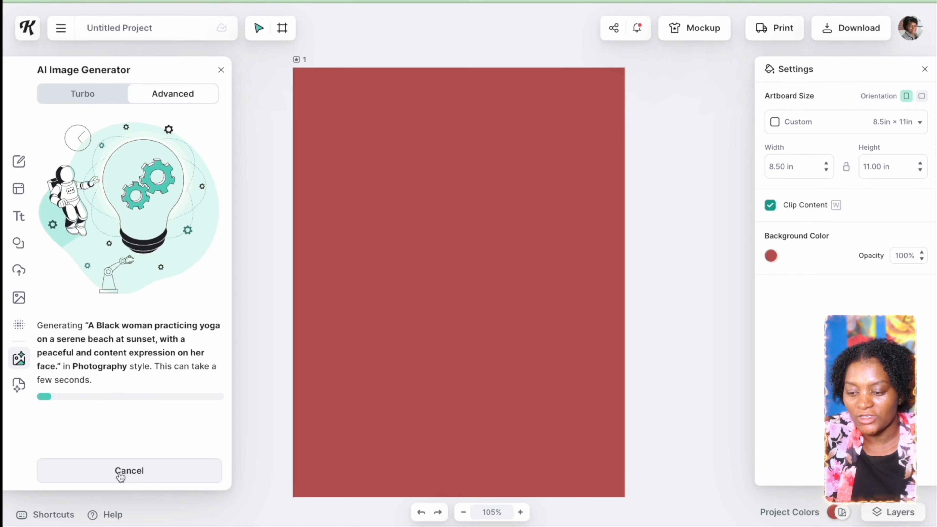
drag(463, 259, 402, 129)
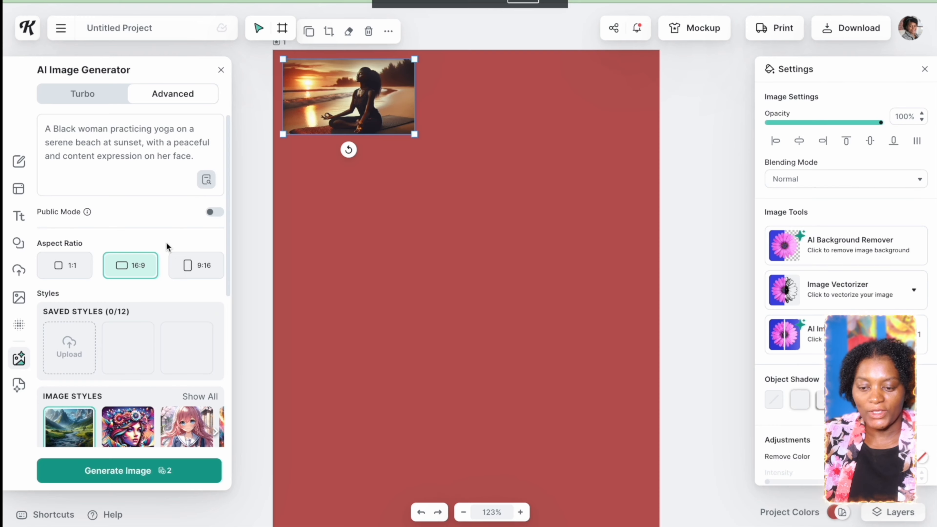
Replace the image prompt with "A Black woman meditating in a lush, green garden surrounded by vibrant flowers and plants, exuding tranquility and balance."
click(162, 156)
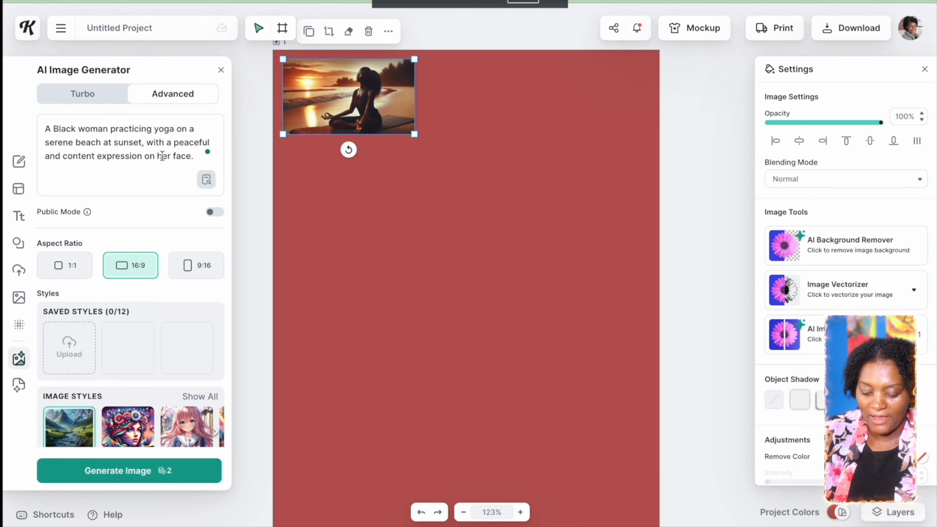
key(ctrl+a)
text(A Black woman meditating in a lush, green garden surrounded by vibrant flowers and plants, exuding tranquility and balance.)
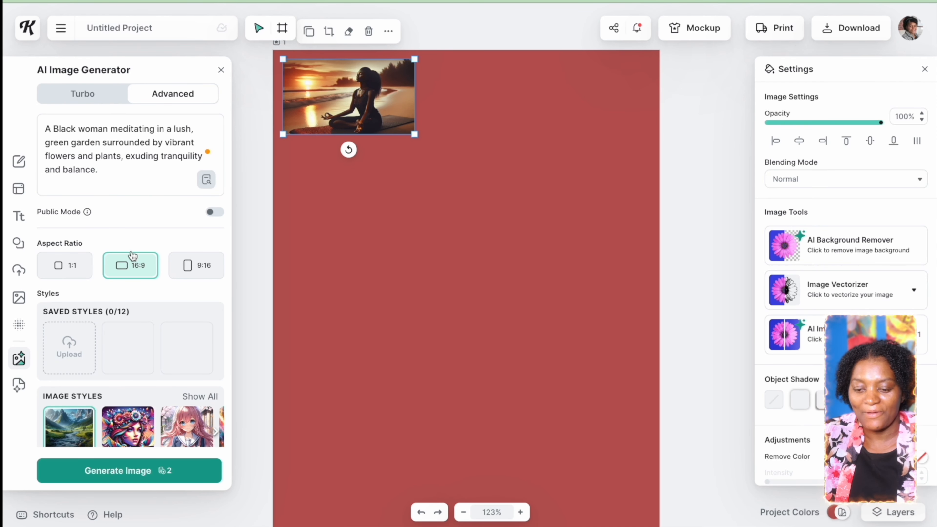
Generate the garden image in 9:16 with the Digital Art style and place it below the sunset yoga image
click(189, 267)
scroll(190, 268, down, 1)
click(136, 470)
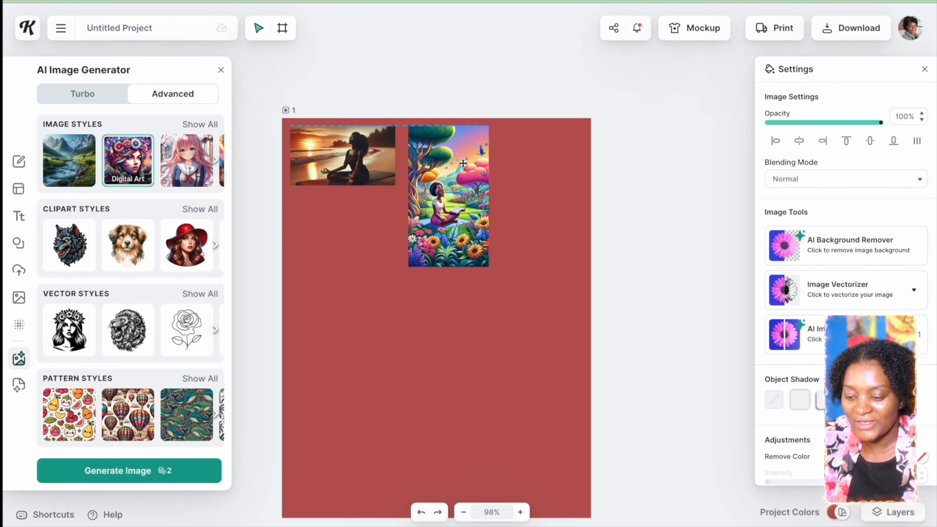
drag(464, 164, 347, 226)
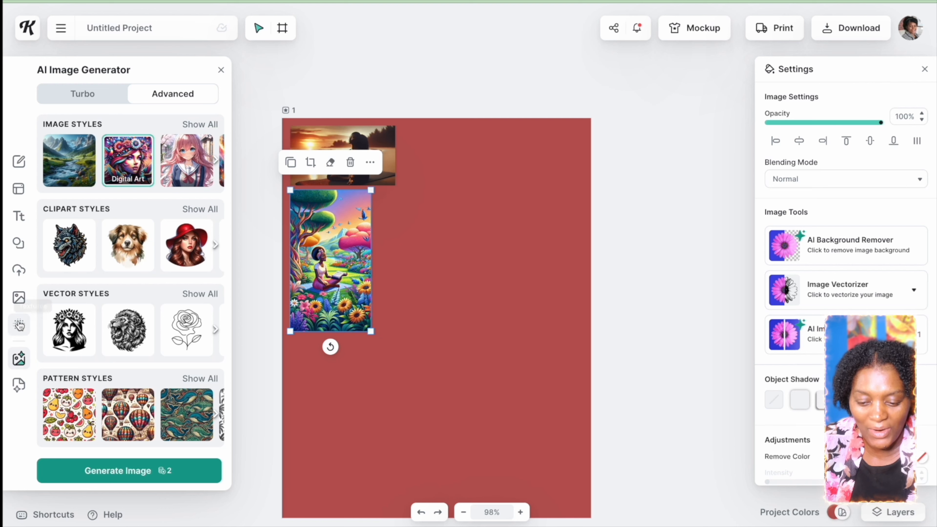
Search the stock photos for "BLACK WOMAN LAUGHING" and browse the results
click(19, 297)
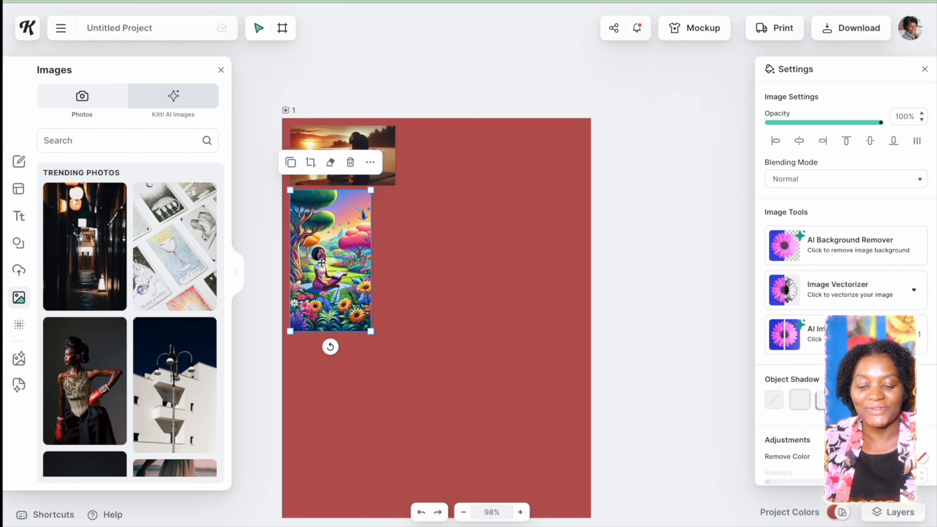
click(20, 297)
click(20, 297)
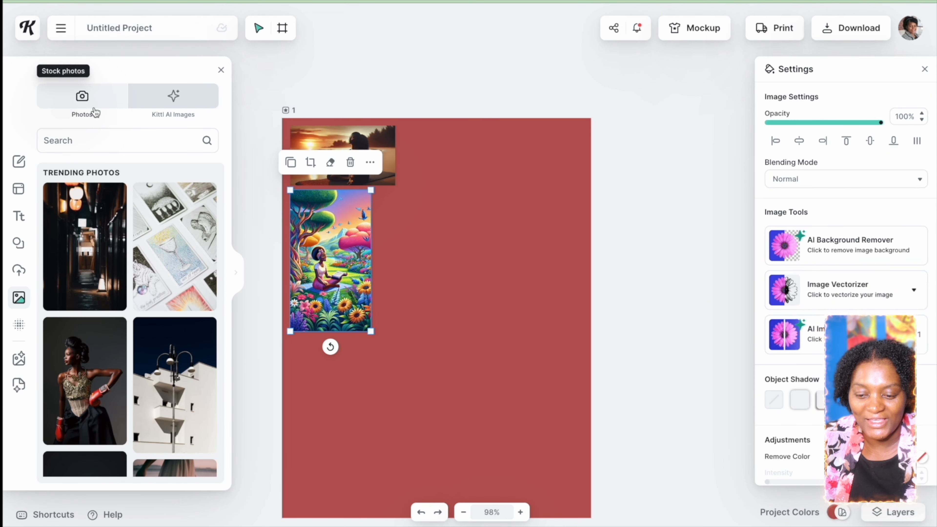
click(92, 140)
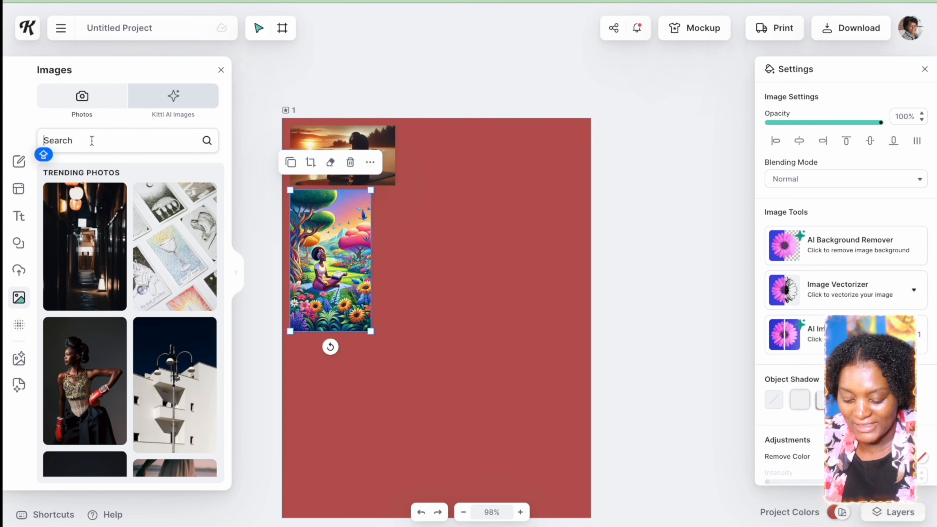
text(BLACK WOMAN LAUGHING)
key(Return)
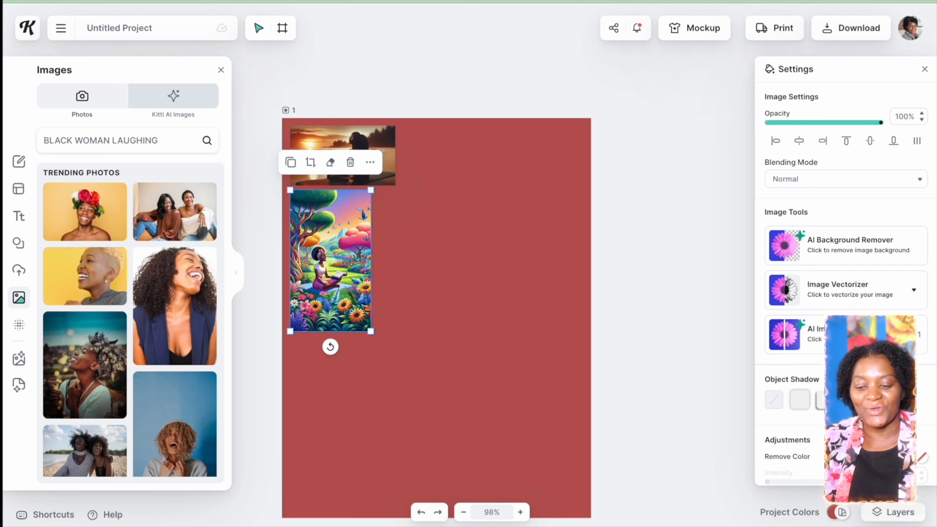
scroll(95, 307, down, 1)
scroll(96, 308, up, 1)
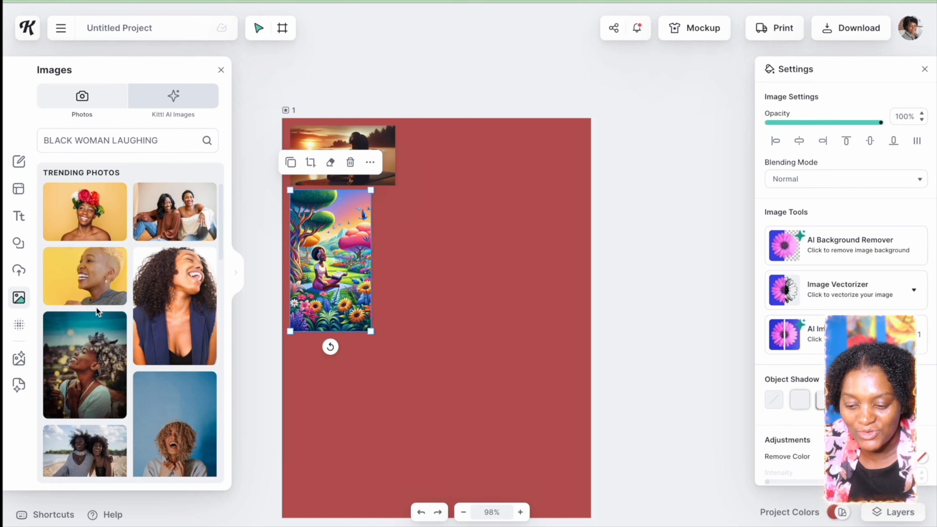
Add the photo of two women sitting together, shrink it and place it beside the sunset yoga image
click(180, 206)
drag(560, 328, 472, 269)
drag(446, 240, 467, 161)
Add the photo of two women on a beach below the garden image and the laughing woman with a drink in the artboard's upper-right corner
scroll(173, 424, down, 5)
drag(85, 240, 340, 371)
scroll(174, 332, down, 4)
drag(175, 298, 544, 158)
Add the photo of three kneeling women in workout clothes near the artboard's middle, beside the garden image
scroll(192, 319, down, 5)
scroll(192, 320, down, 3)
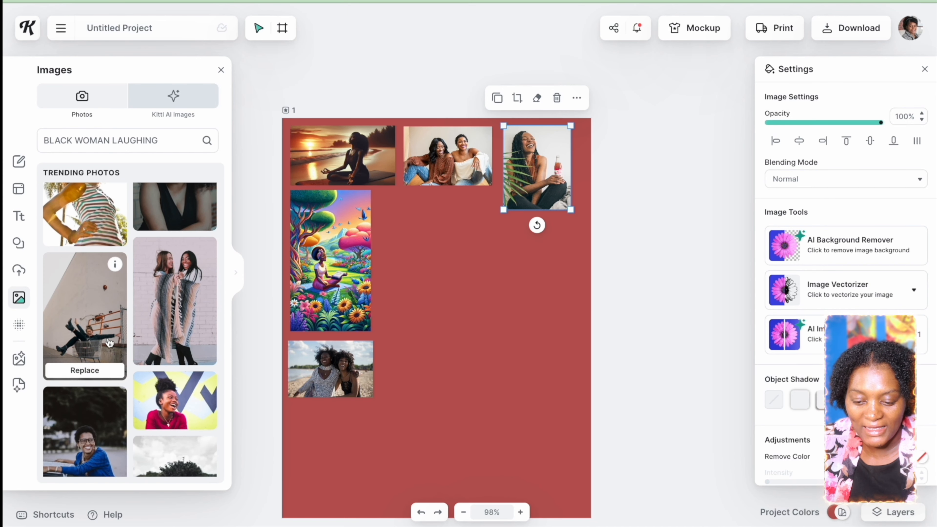
scroll(169, 372, down, 6)
click(169, 371)
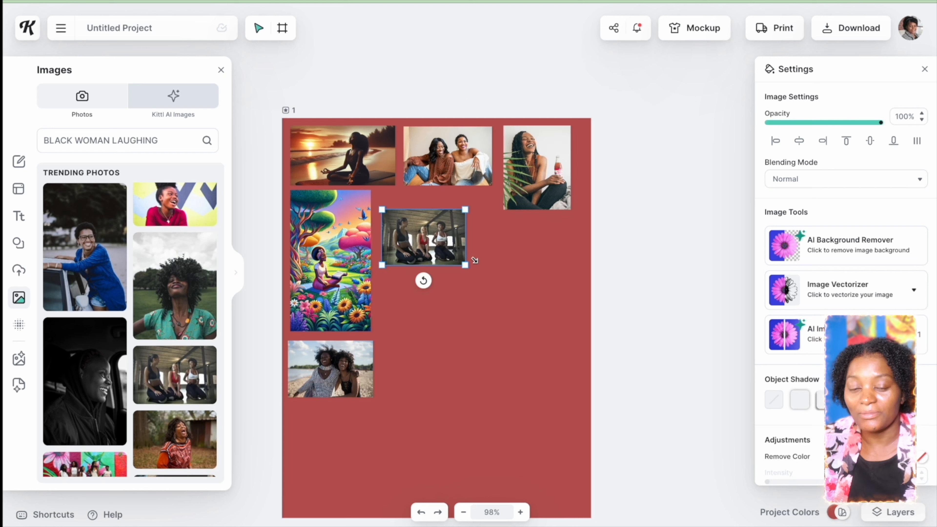
drag(440, 239, 486, 259)
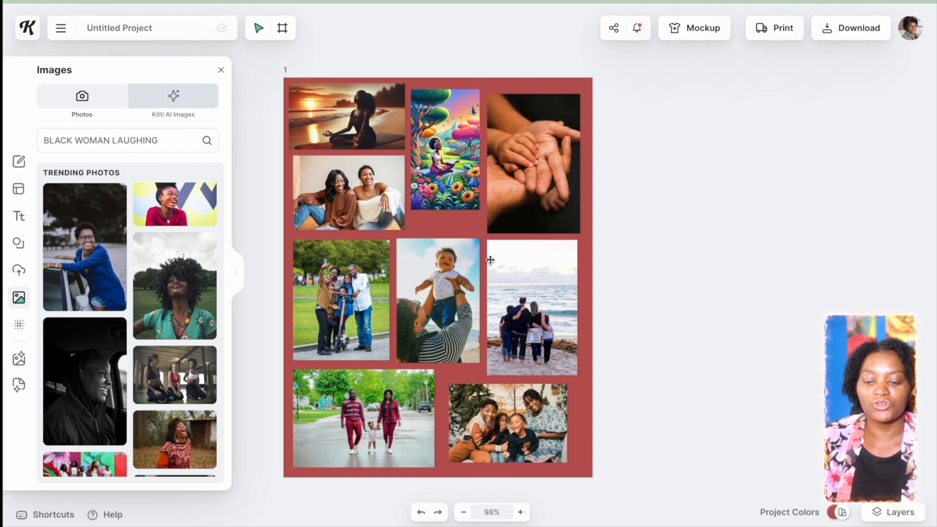
Duplicate the 8.5 × 11 in collage artboard and place the copy beside the original
click(19, 358)
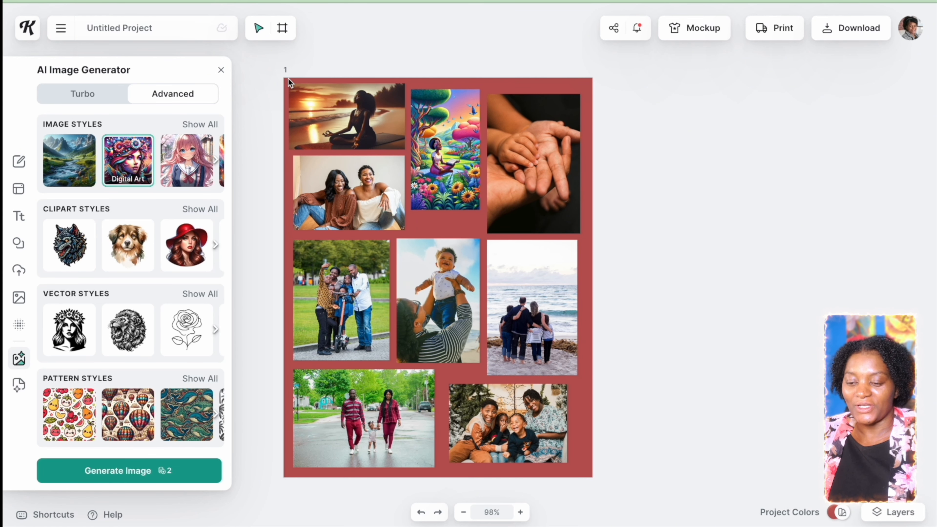
click(286, 70)
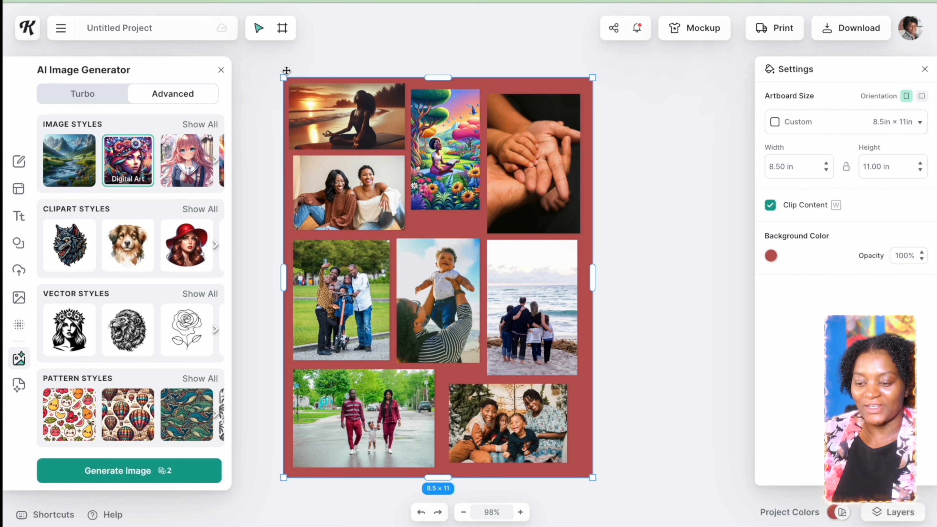
key(ctrl+v)
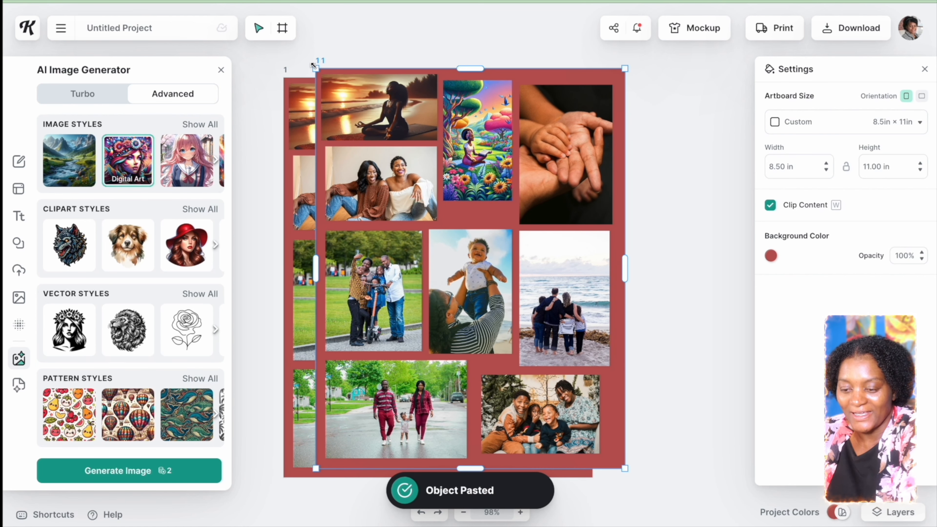
drag(317, 65, 611, 73)
scroll(568, 59, right, 4)
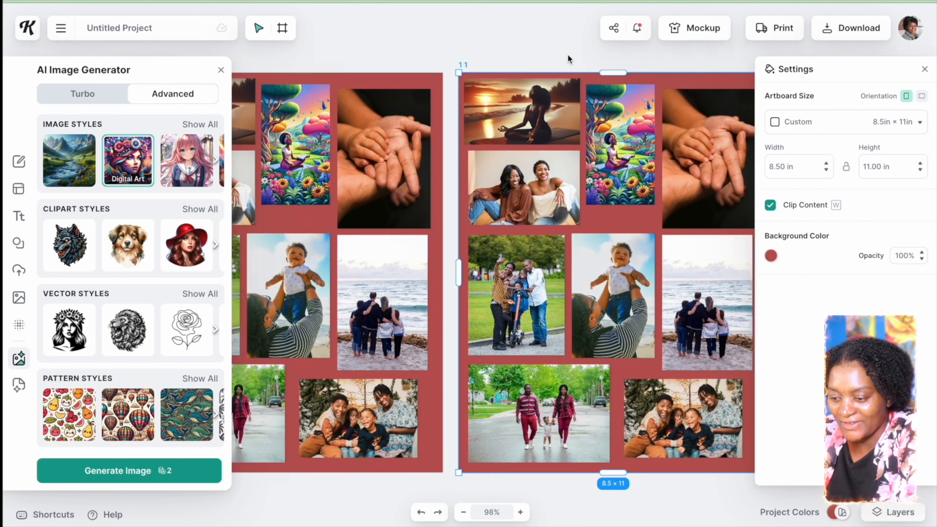
Delete all the photos from the copied collage artboard and rename that artboard 2
scroll(567, 59, up, 1)
click(577, 120)
key(Delete)
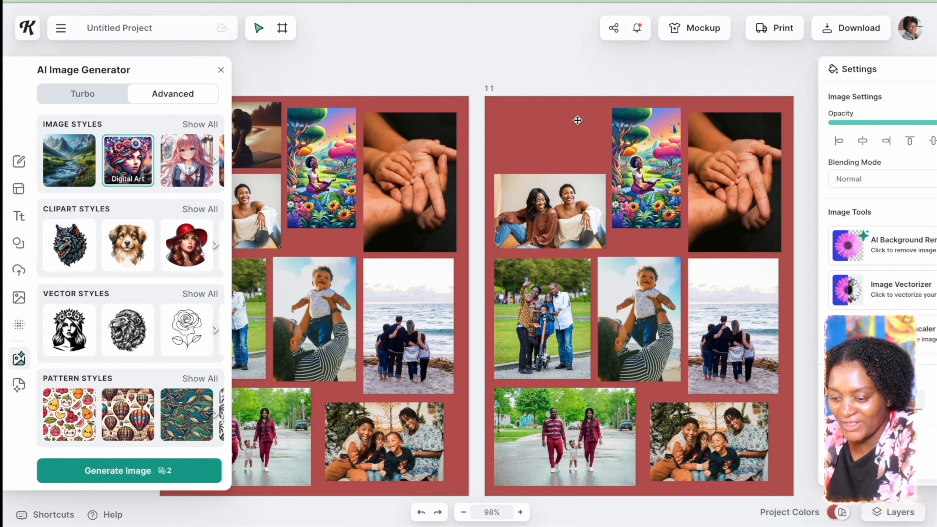
click(649, 131)
key(Delete)
click(741, 132)
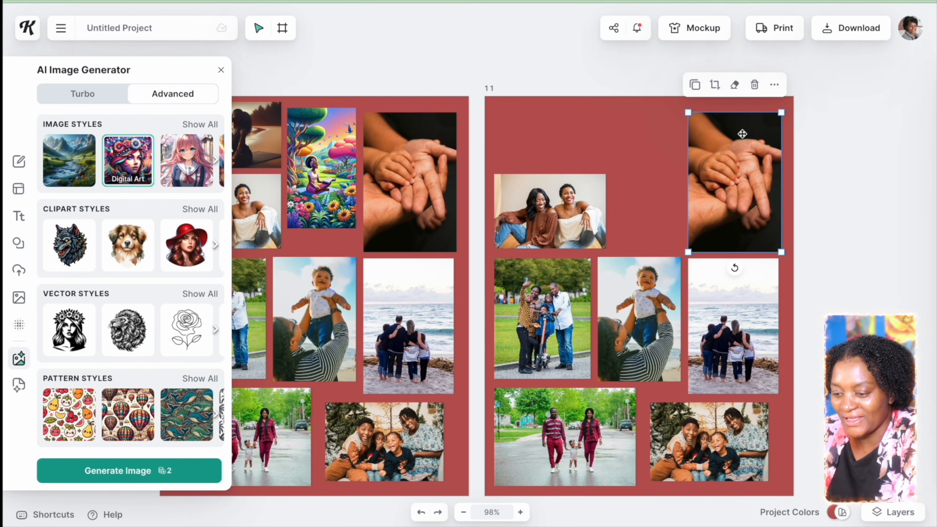
key(Delete)
click(555, 203)
key(Delete)
click(550, 270)
key(Delete)
click(621, 306)
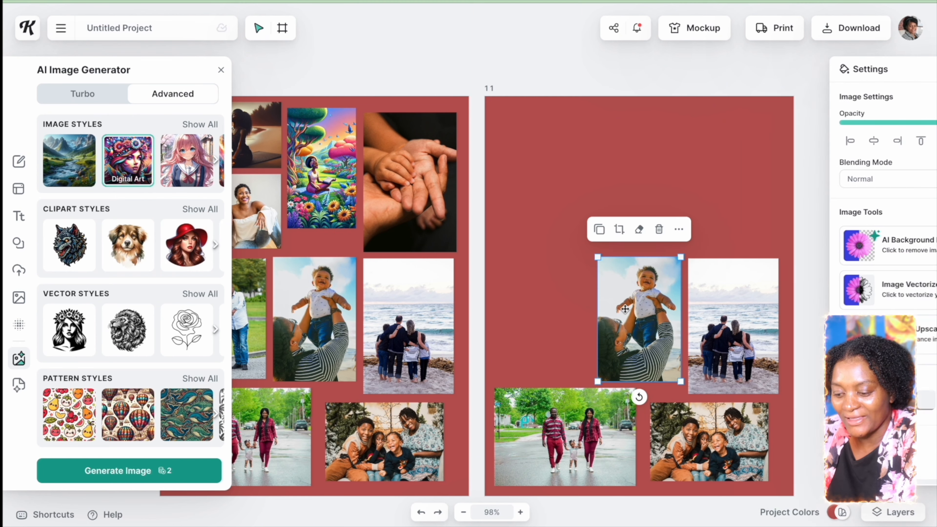
key(Delete)
click(719, 325)
key(Delete)
click(587, 408)
key(Delete)
click(719, 460)
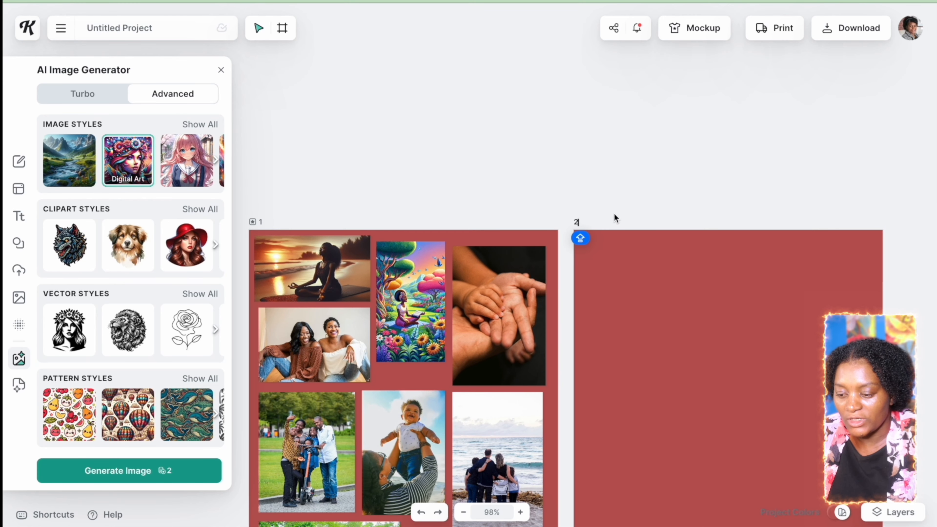
Draw a new artboard about 7.62 × 10.77 in beside artboard 2
scroll(614, 213, down, 6)
scroll(614, 213, left, 10)
scroll(613, 213, up, 2)
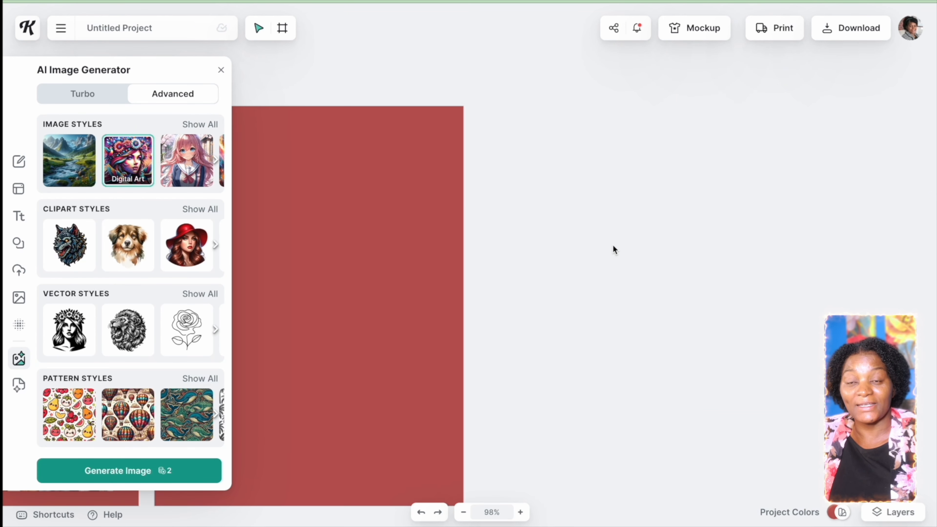
click(282, 33)
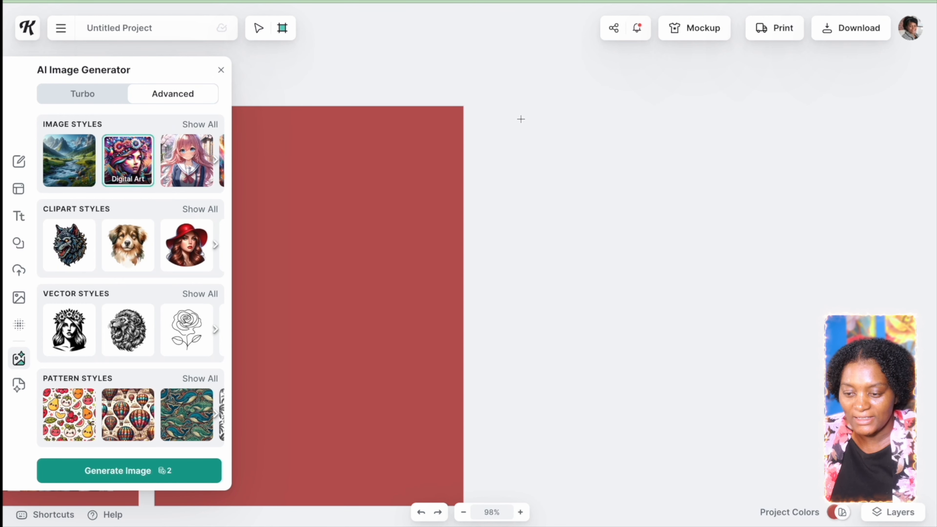
drag(509, 109, 786, 500)
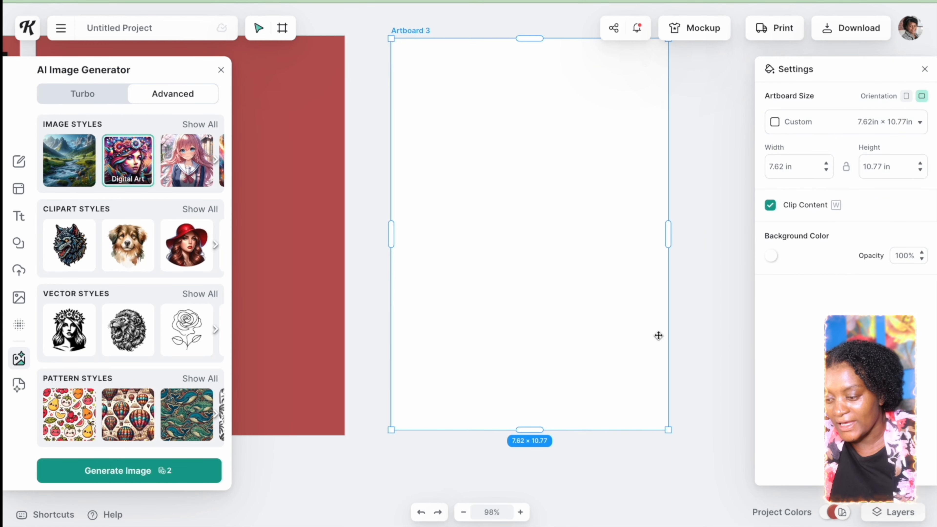
Set the new artboard's width to 8.5 in and its height to 11 in
click(778, 166)
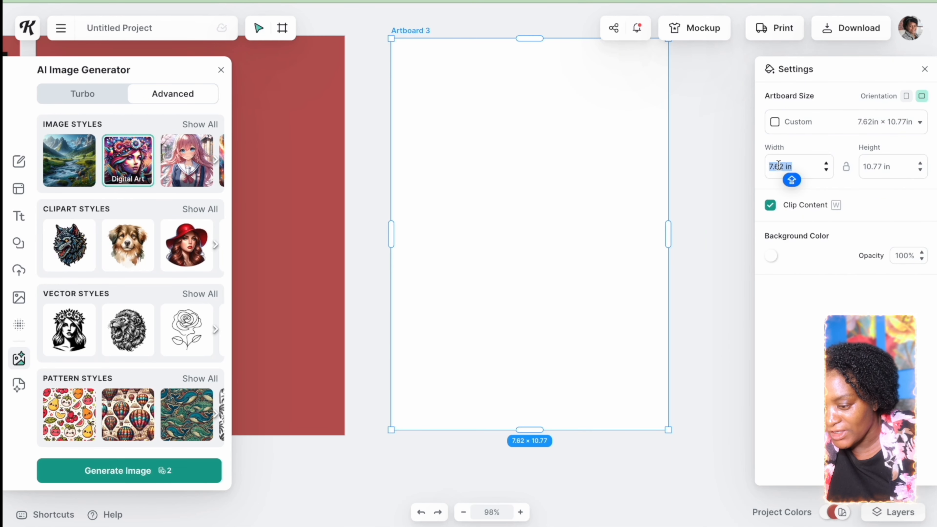
click(782, 166)
text(8.5)
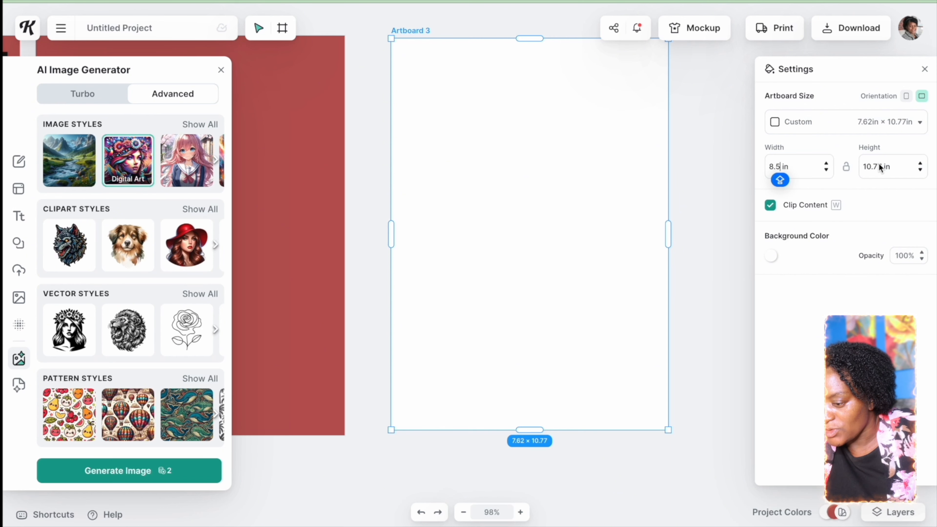
click(878, 164)
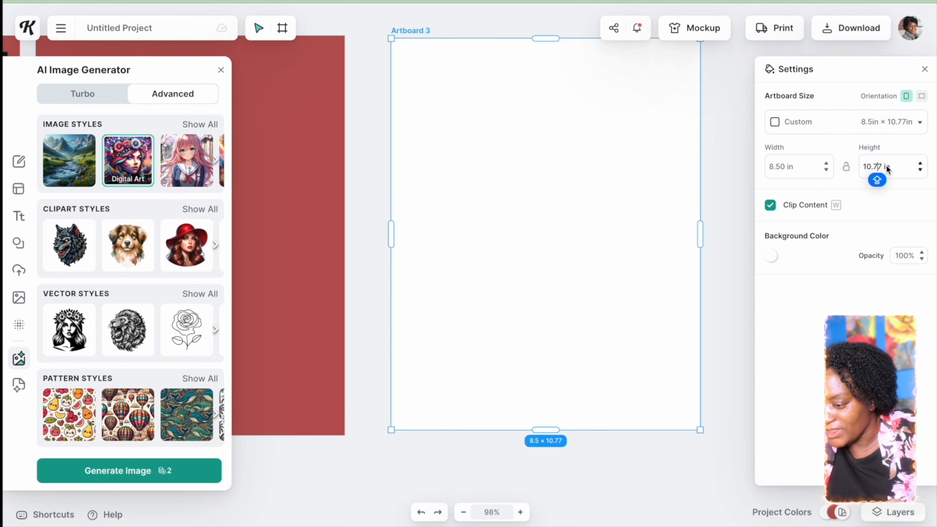
text(11)
key(Return)
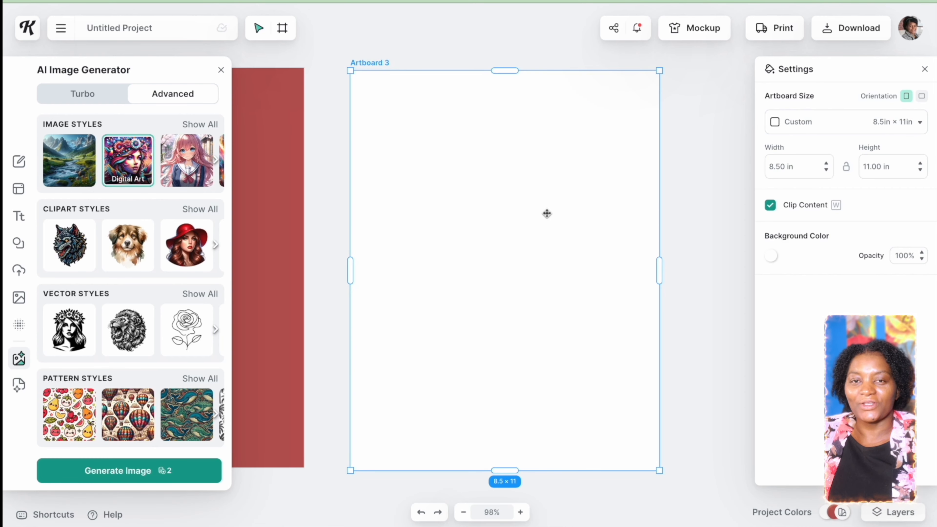
Generate a 9:16 Digital Art image on artboard 2 from the prompt "A vibrant BEAUTIFUL FLOWER pink, purple, and blue heart and rose"
scroll(546, 213, left, 3)
scroll(547, 213, left, 1)
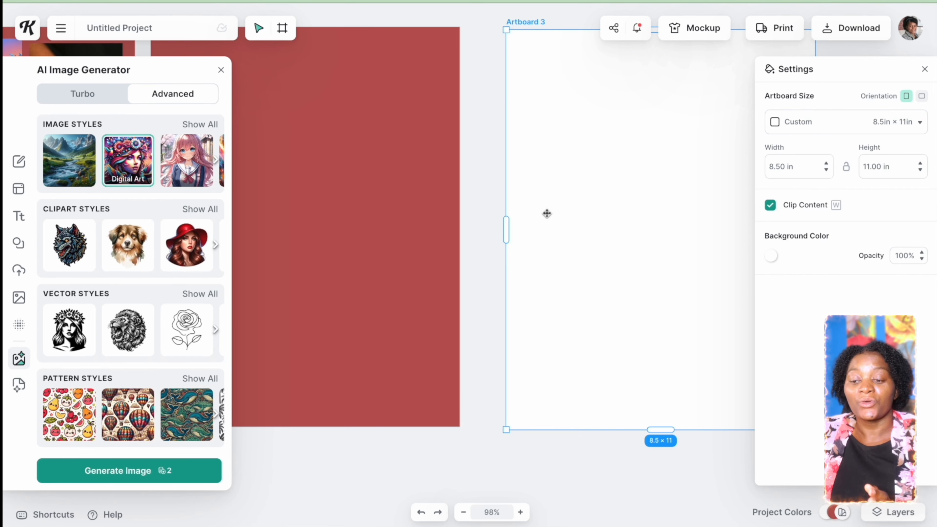
scroll(546, 213, left, 15)
scroll(546, 213, right, 10)
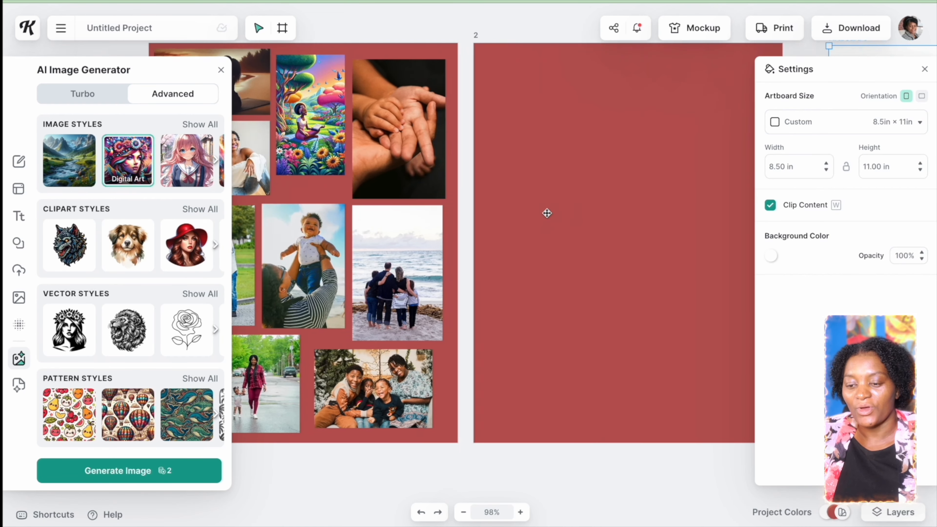
click(546, 213)
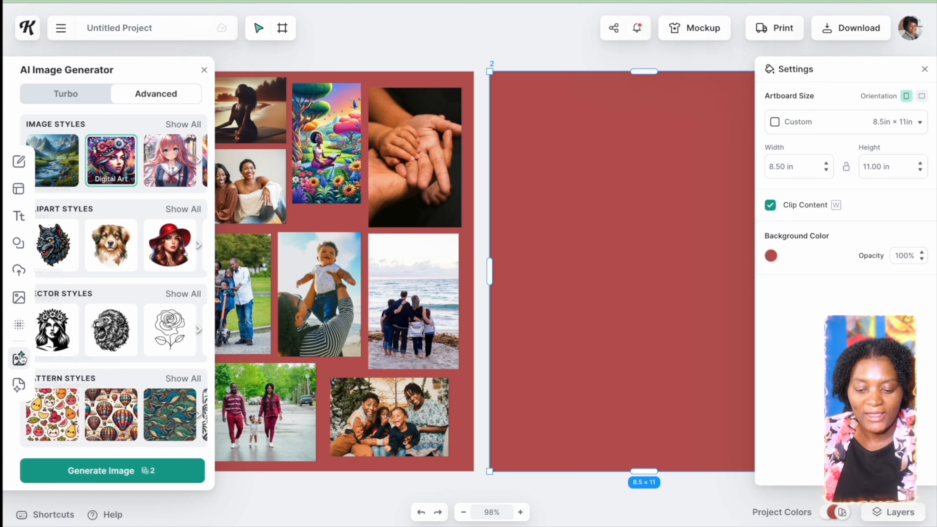
scroll(125, 126, up, 7)
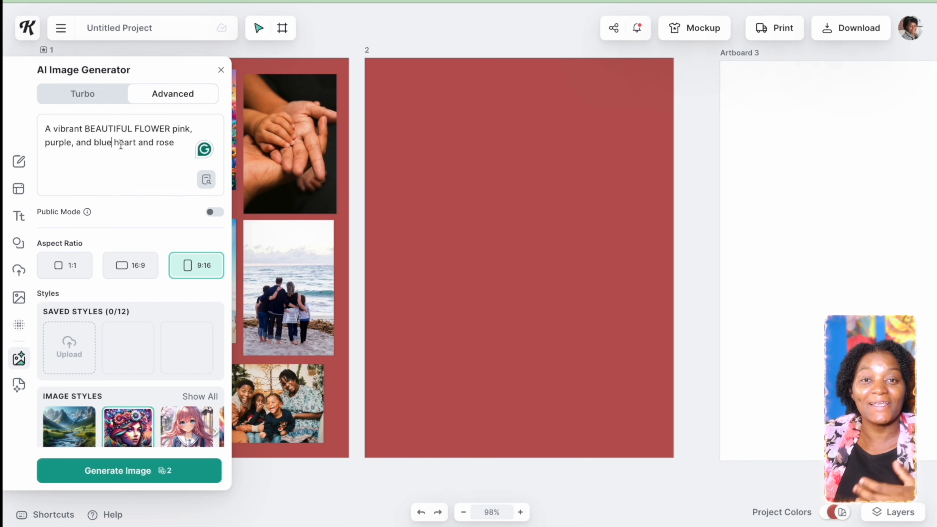
scroll(120, 144, down, 2)
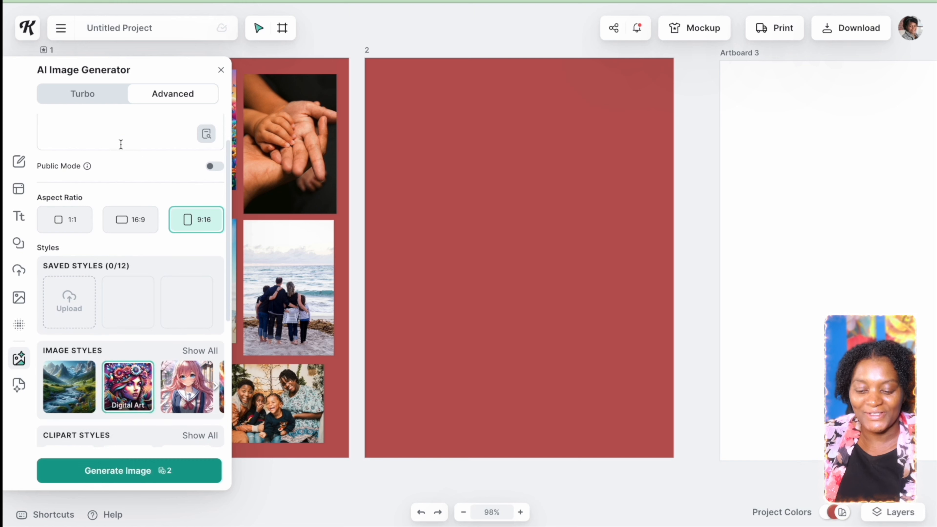
click(123, 475)
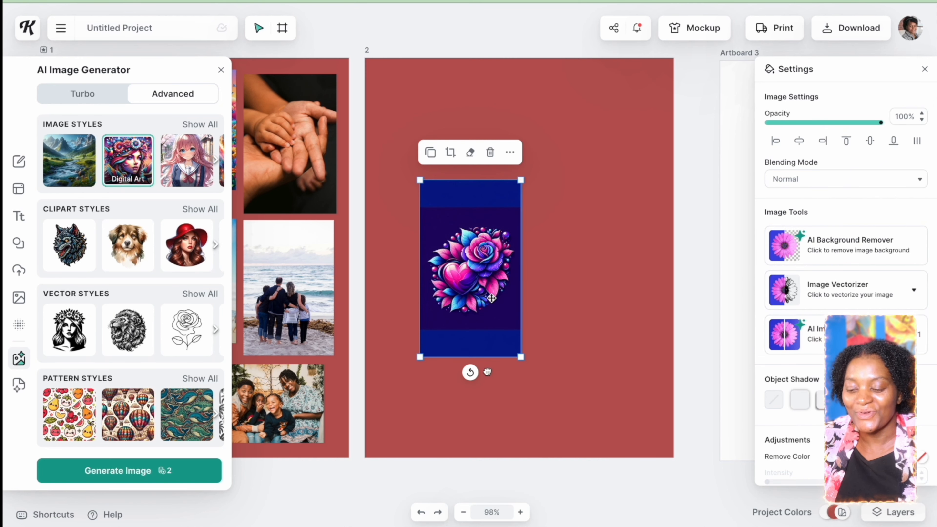
Crop the plain blue bands above and below the rose-and-heart image and enlarge it to cover all of artboard 2
click(450, 152)
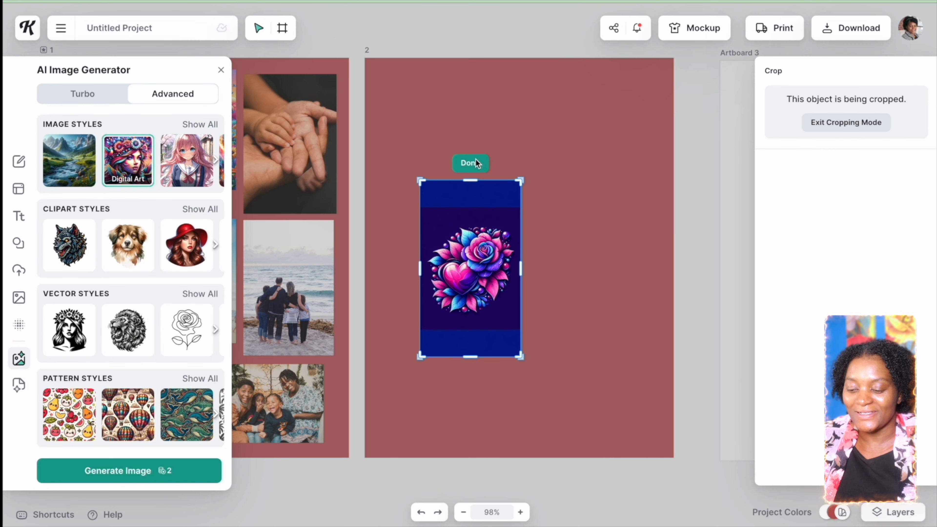
drag(470, 181, 471, 212)
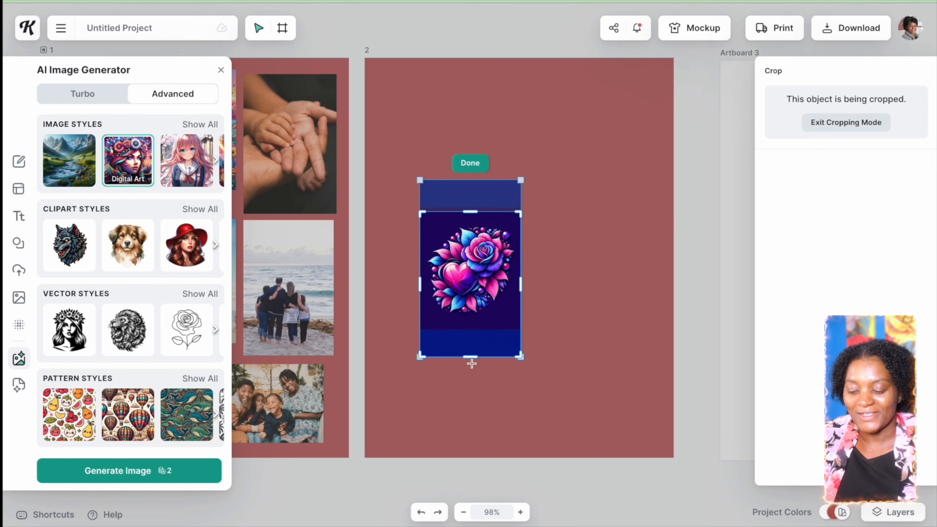
drag(471, 358, 470, 330)
click(561, 242)
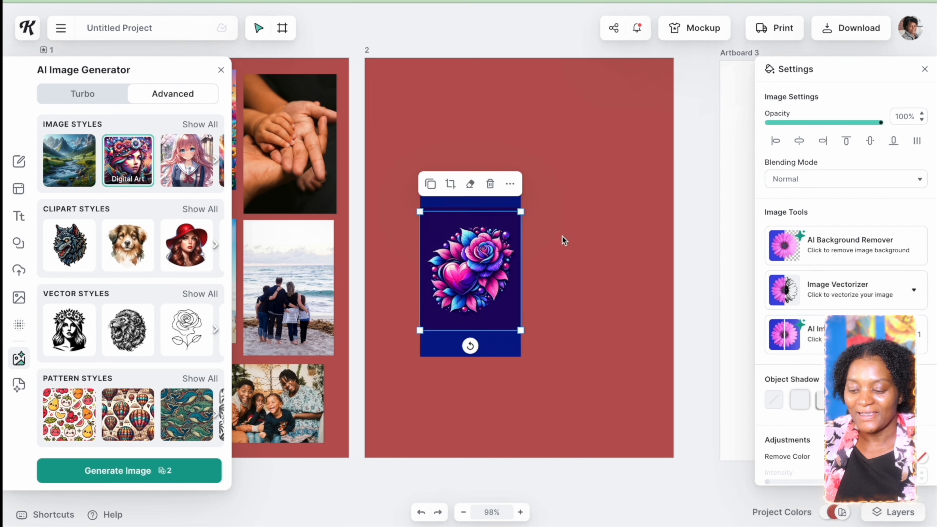
drag(476, 241, 423, 85)
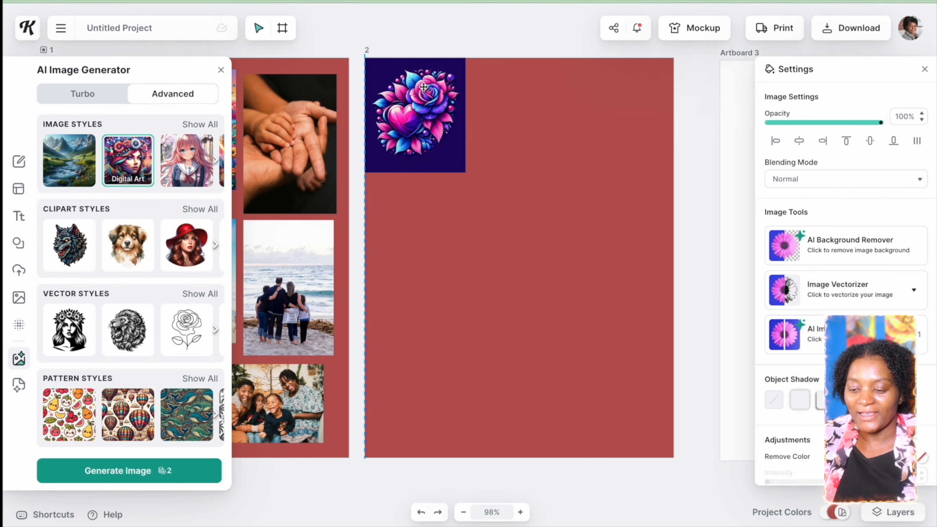
drag(468, 177, 686, 475)
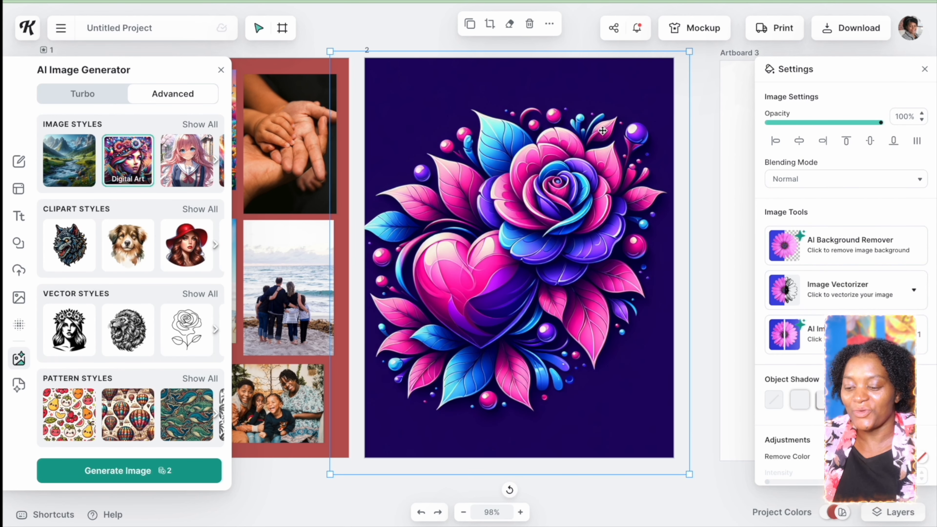
Set the background color of the blank white artboard to dark teal, hex 386664
scroll(603, 131, right, 7)
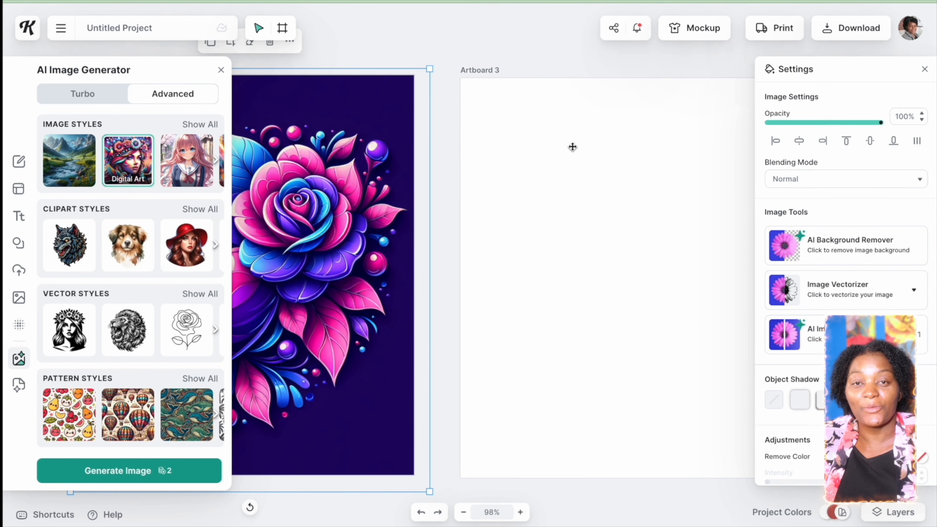
click(561, 213)
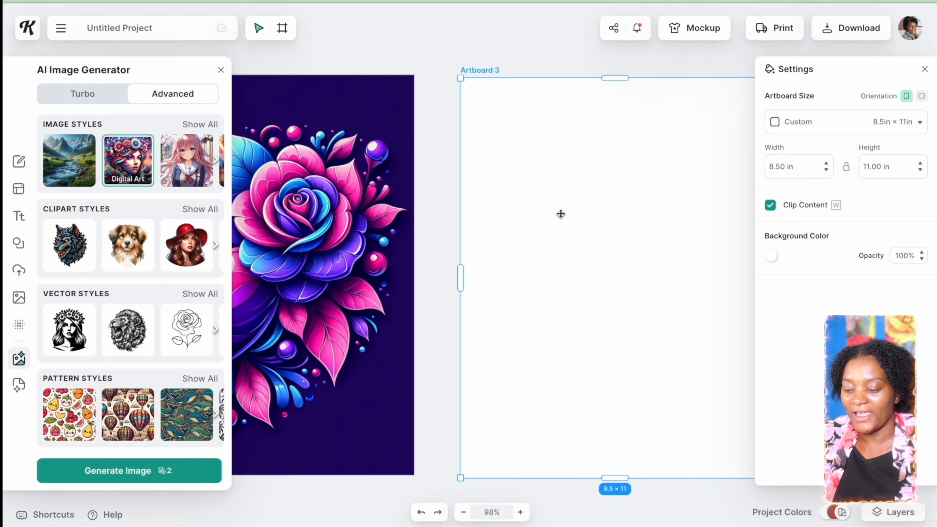
click(800, 512)
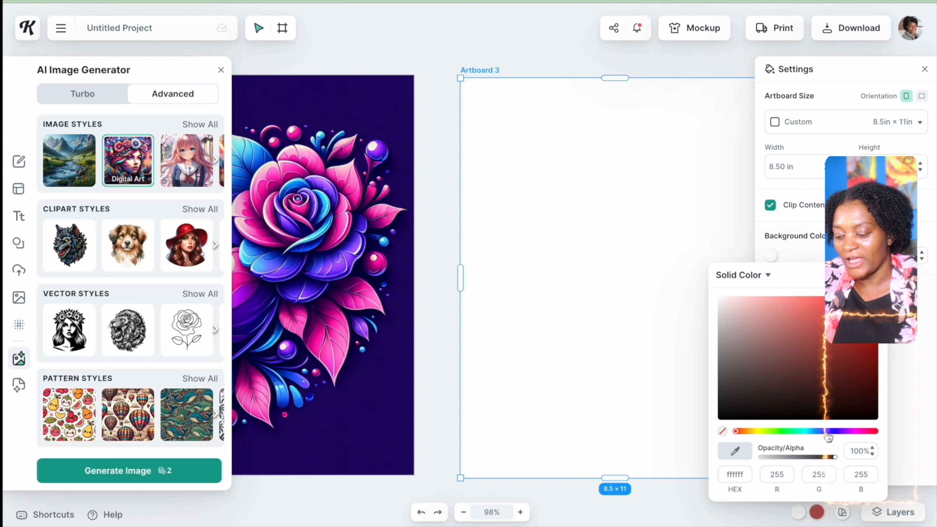
click(804, 431)
click(789, 370)
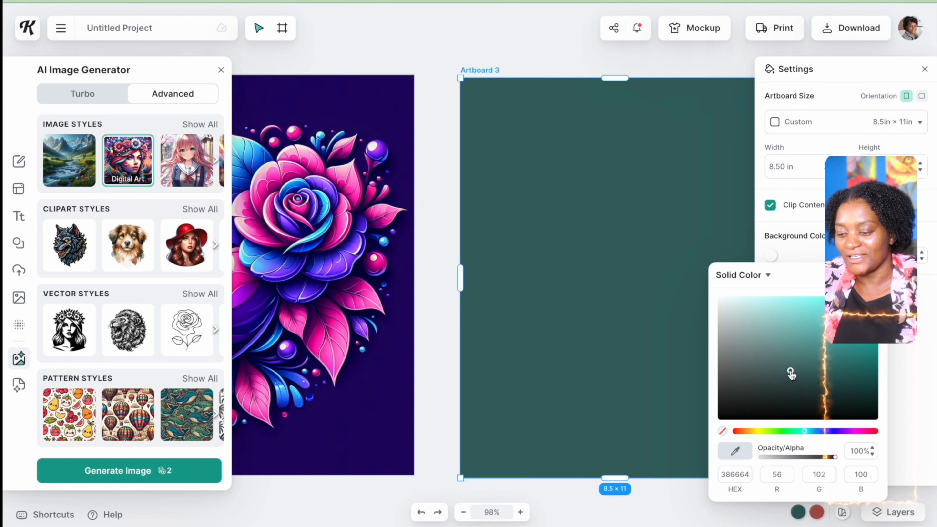
Review the photo collage, rose-and-heart and dark teal artboards side by side
scroll(608, 291, left, 3)
scroll(608, 291, down, 1)
scroll(608, 291, left, 3)
scroll(608, 290, up, 2)
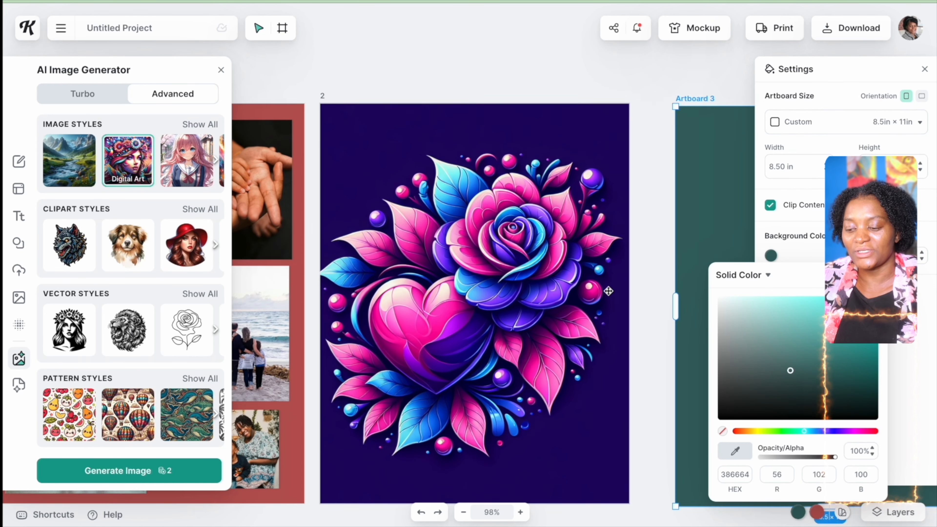
scroll(608, 291, down, 1)
scroll(608, 291, down, 4)
scroll(483, 211, left, 3)
scroll(483, 211, down, 1)
scroll(554, 163, right, 3)
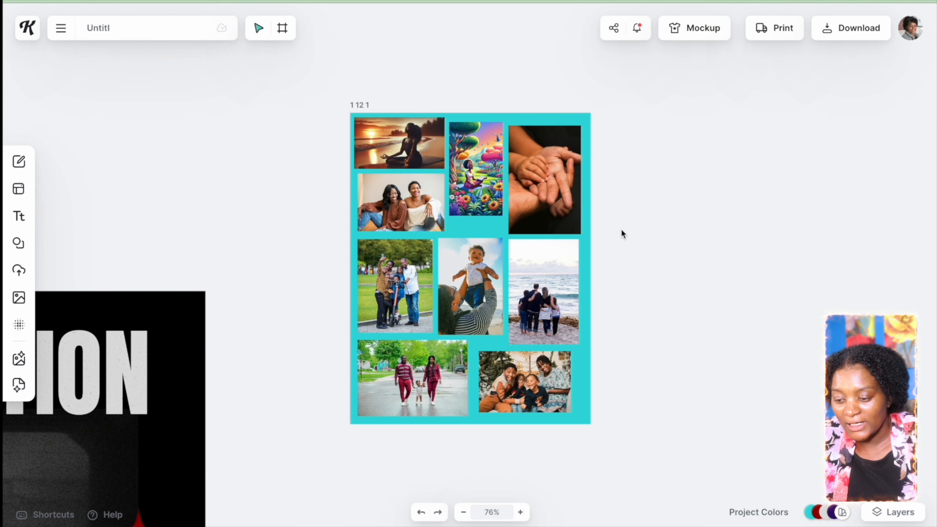
Upscale the sunset yoga image in the collage with the AI Image Upscaler and leave full-screen view
click(414, 148)
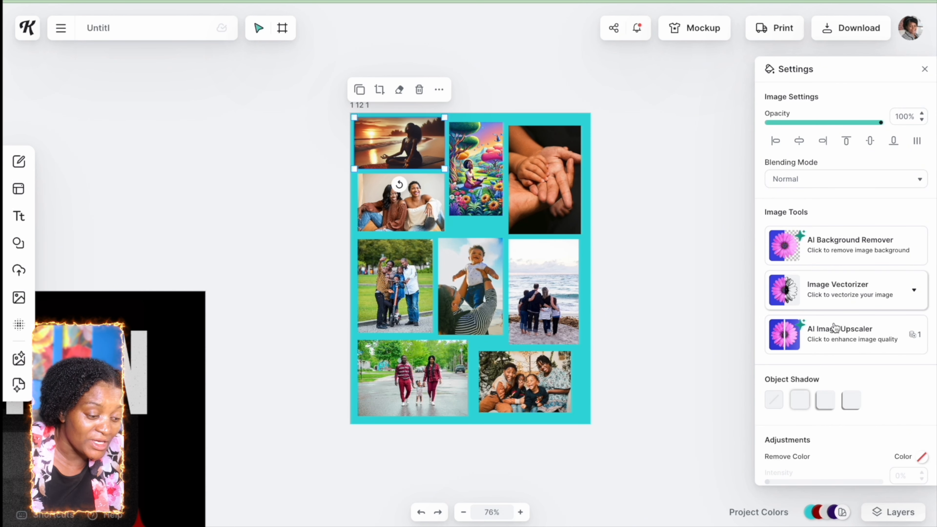
click(854, 333)
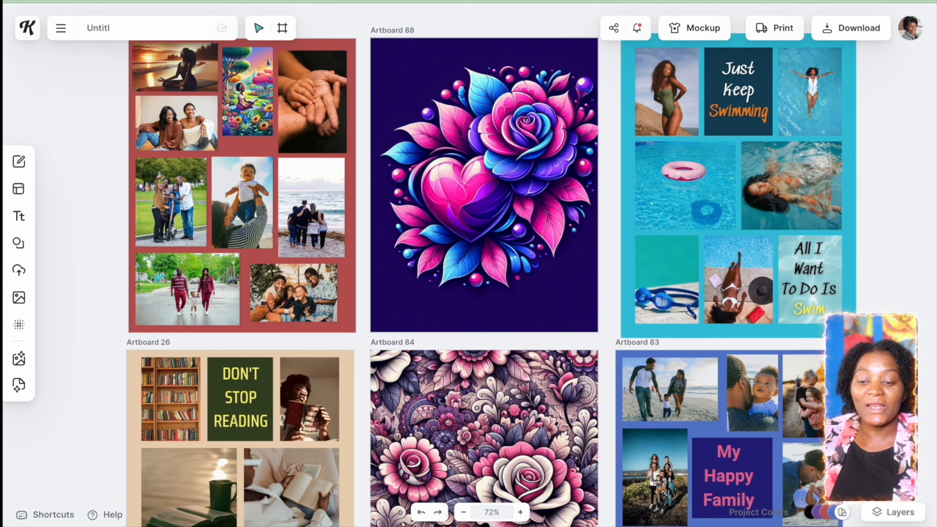
key(ctrl+super+f)
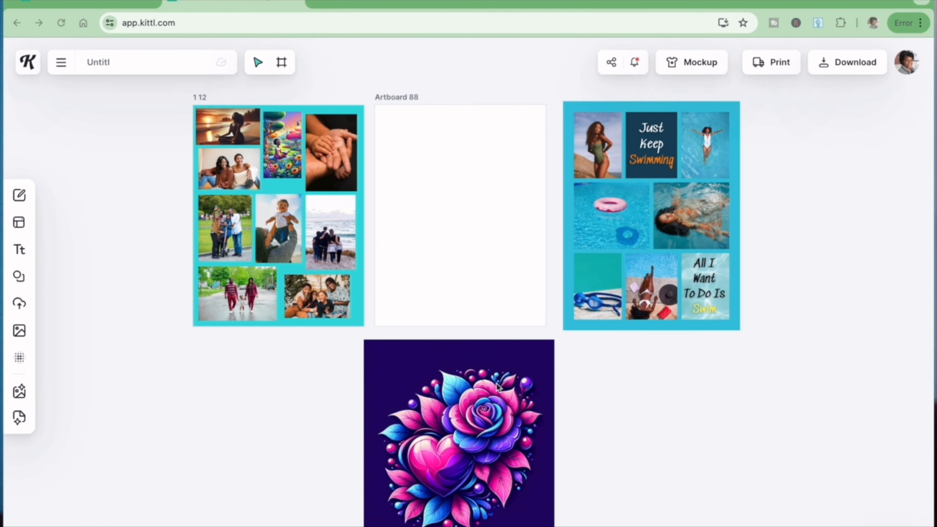
Review the collage, floral and blank artboards down the canvas to the floral pattern page
scroll(674, 413, down, 6)
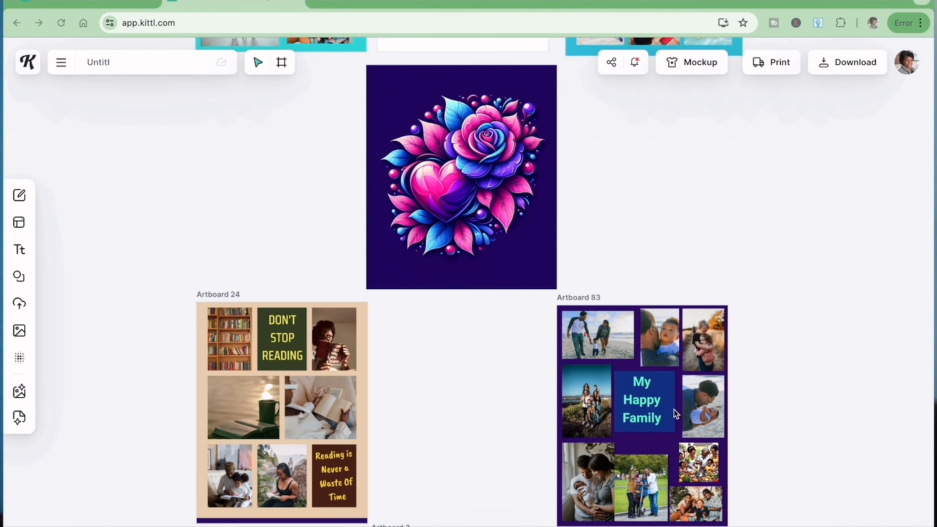
scroll(674, 414, down, 5)
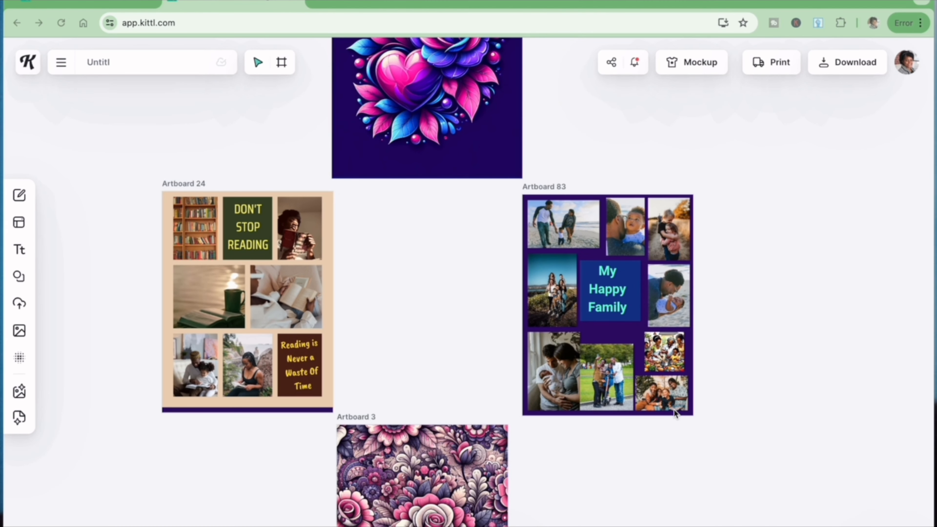
scroll(674, 413, down, 3)
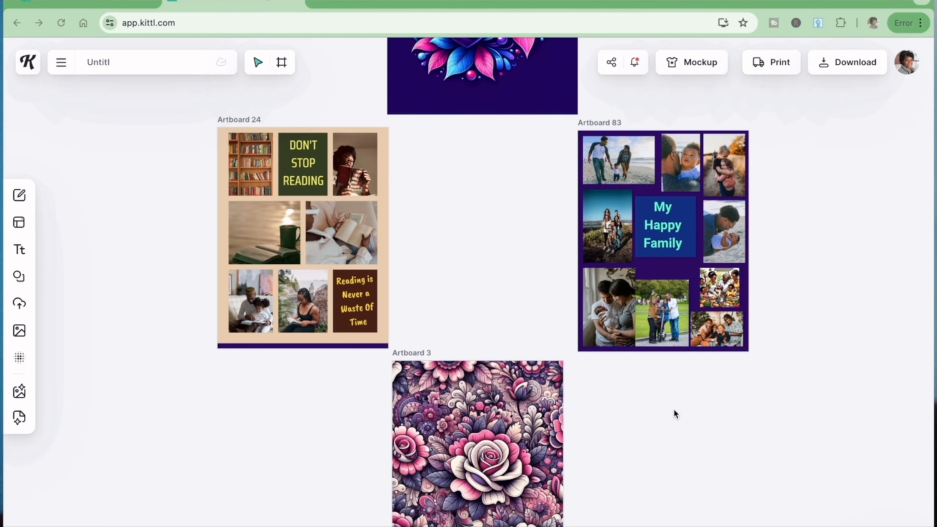
scroll(673, 410, down, 4)
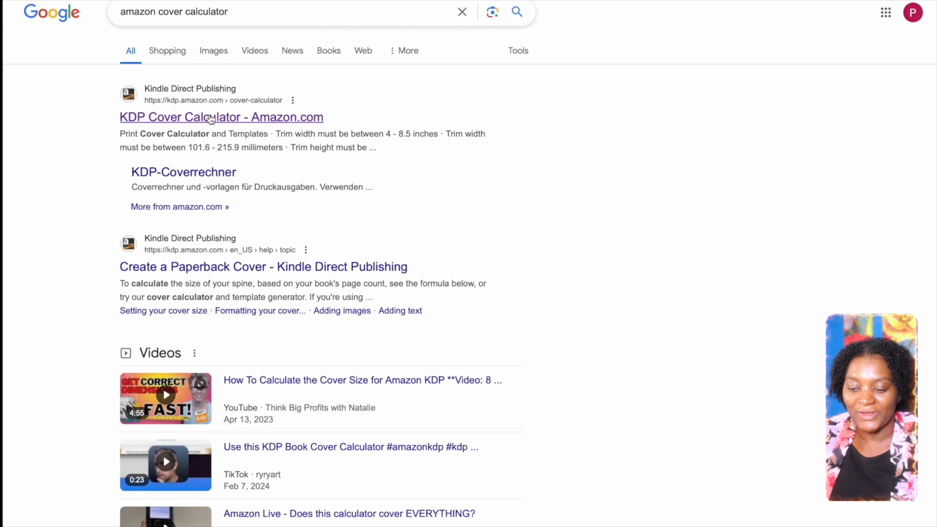
Open Amazon's KDP Cover Calculator and choose Paperback binding, Standard color interior and White paper
click(211, 117)
scroll(443, 218, down, 2)
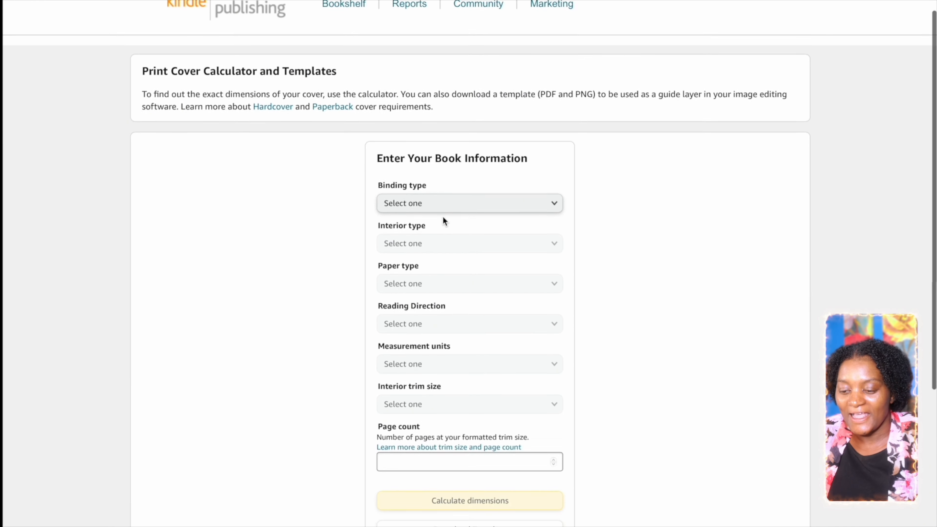
click(553, 181)
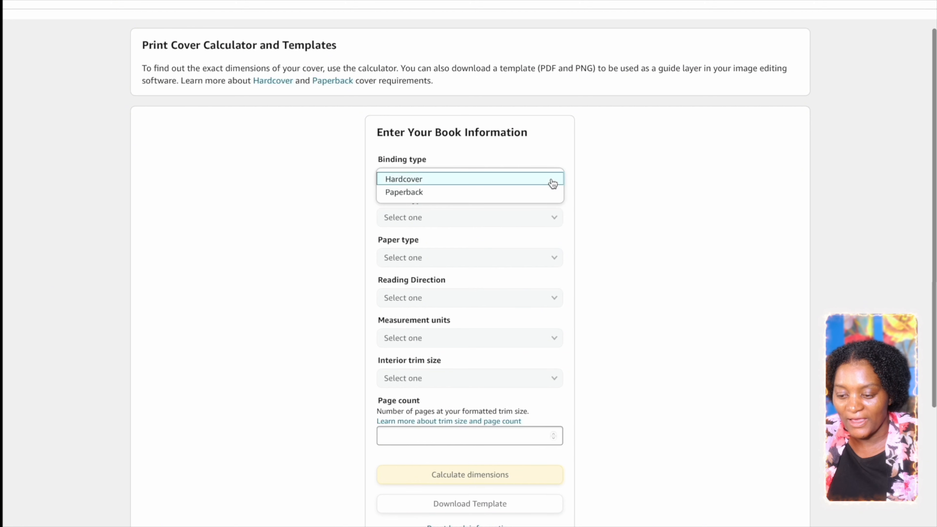
click(418, 193)
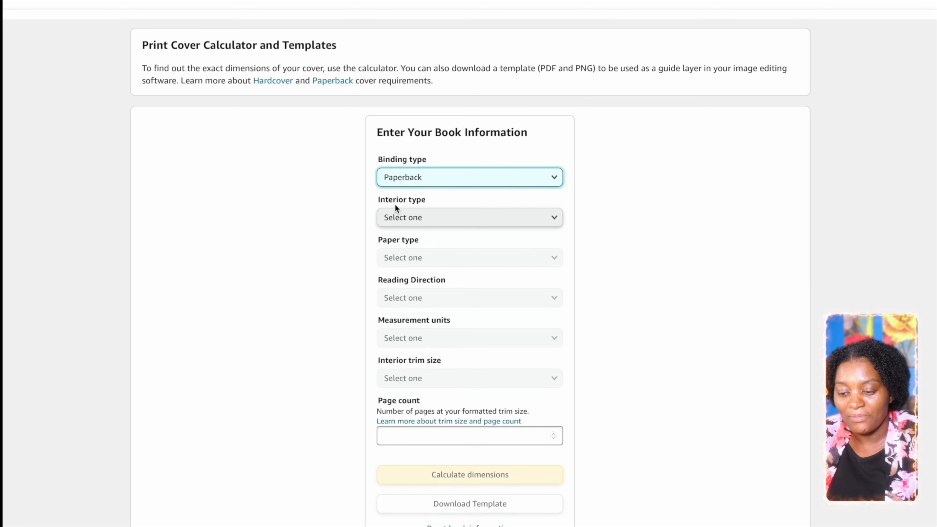
click(417, 217)
click(417, 248)
click(437, 257)
click(437, 261)
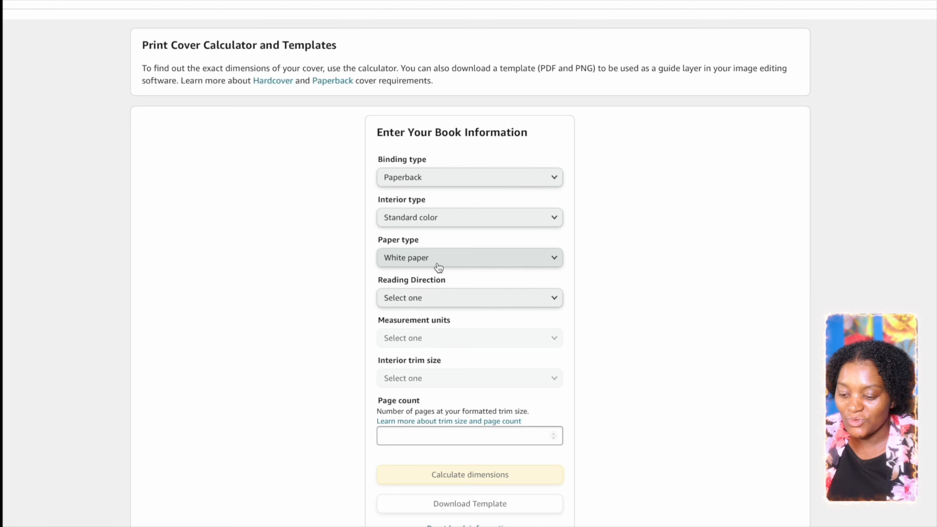
Set the reading direction to Left to Right, the measurement units to Inches and the interior trim size to 8.5 x 11 in
click(539, 296)
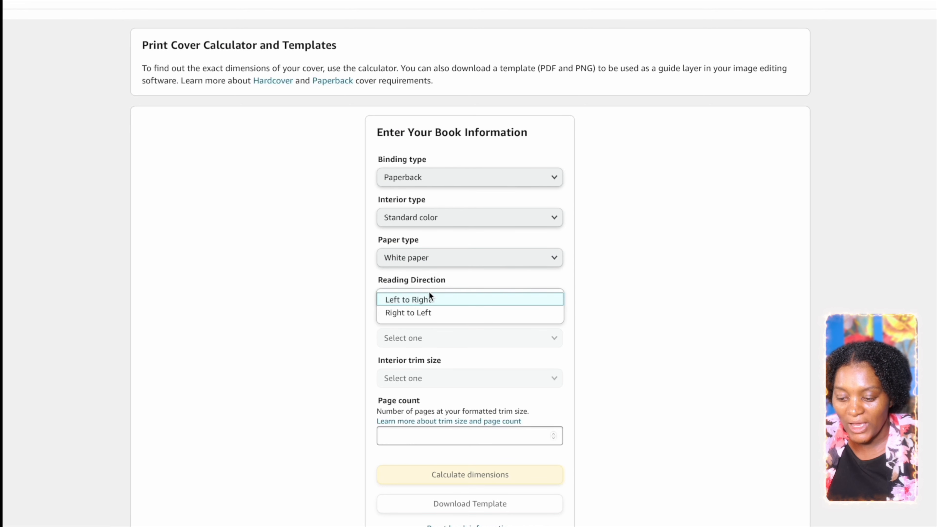
click(409, 301)
click(557, 339)
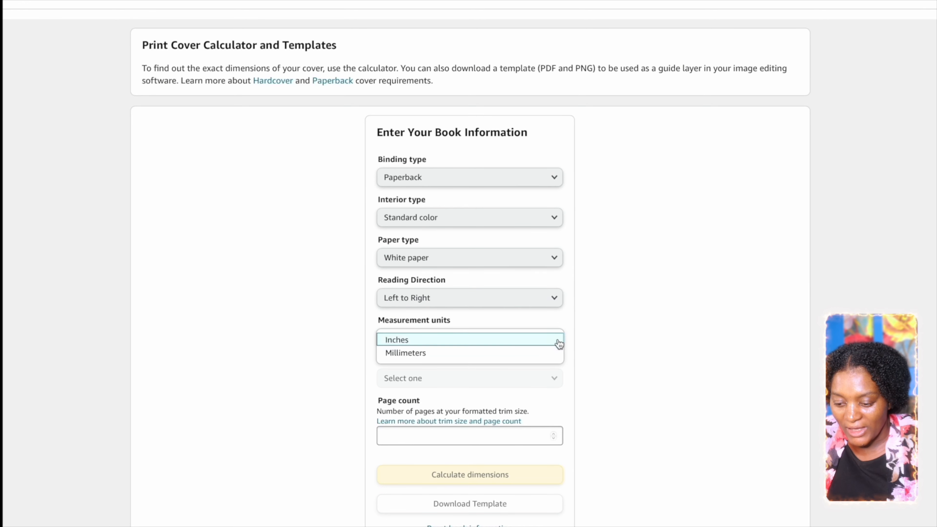
scroll(556, 332, down, 1)
click(437, 305)
click(555, 344)
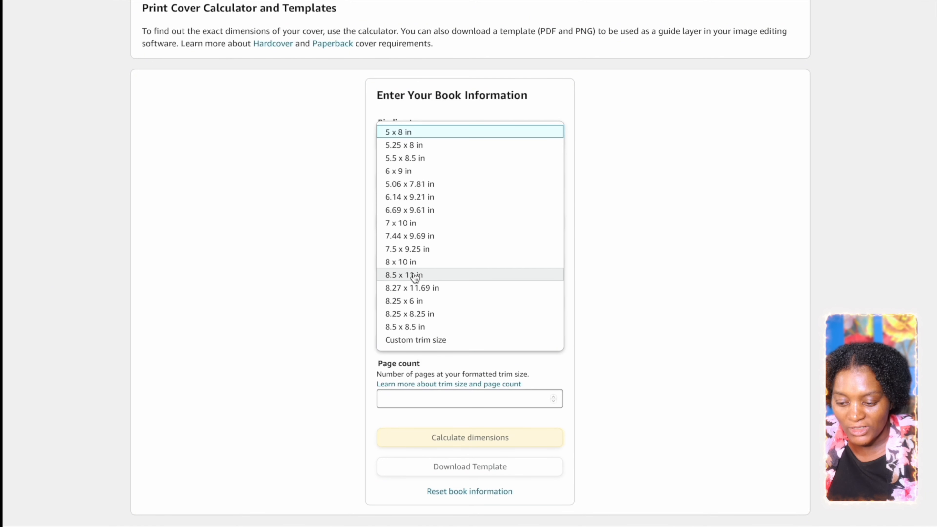
click(405, 276)
scroll(437, 357, down, 1)
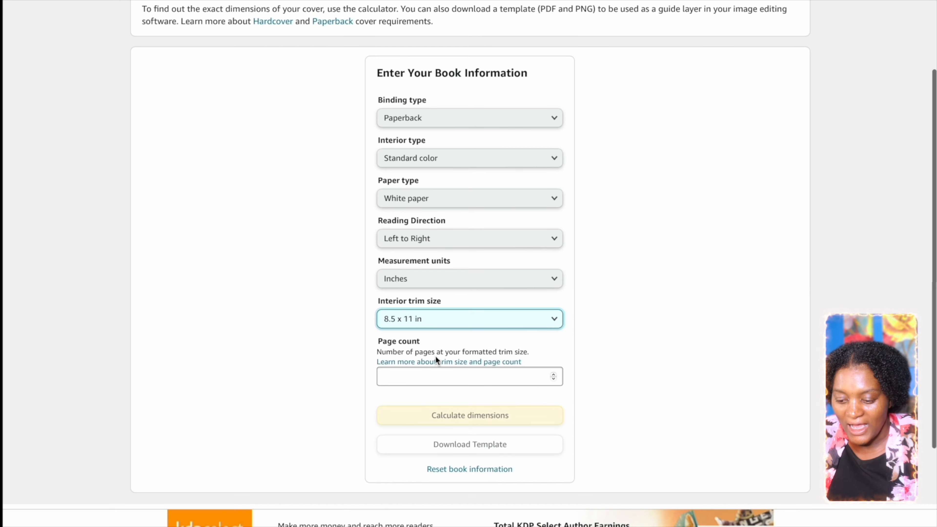
Enter a page count of 88, calculate the cover dimensions and highlight the full cover width
click(414, 374)
text(88)
click(625, 358)
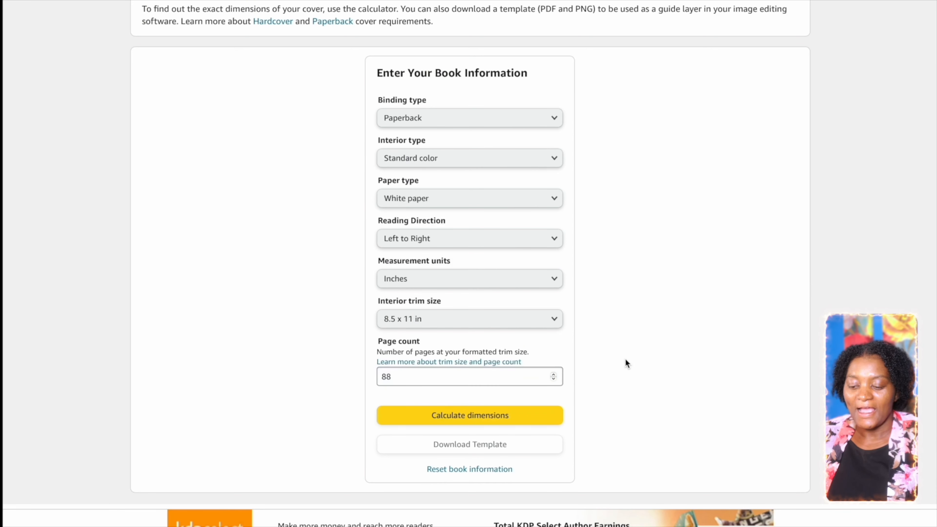
click(482, 416)
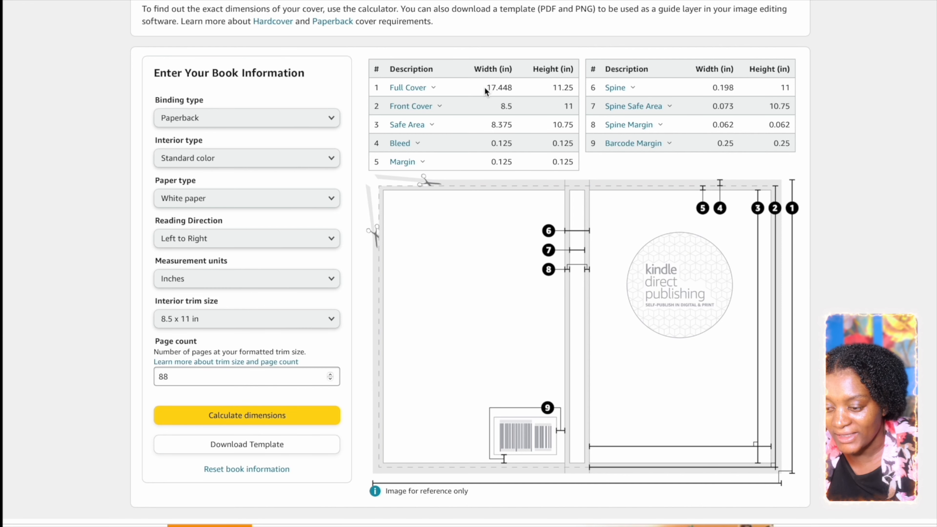
drag(488, 89, 515, 90)
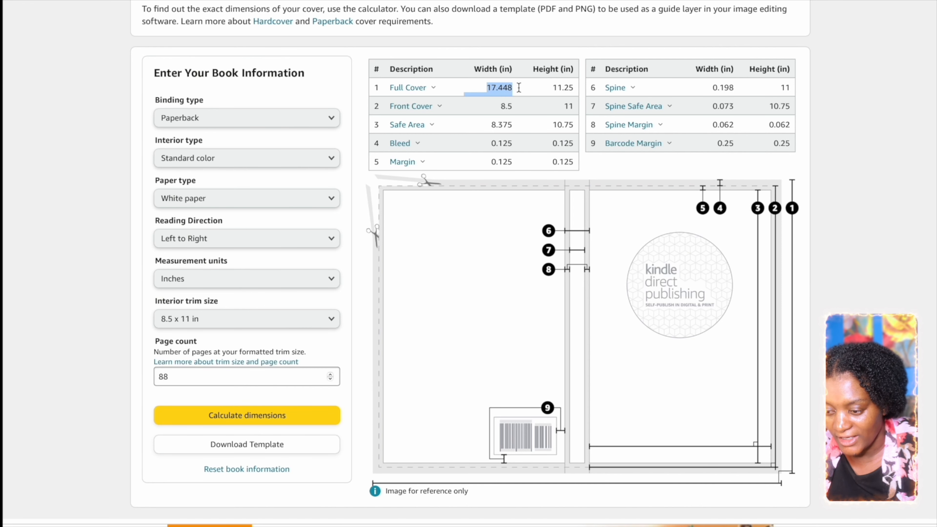
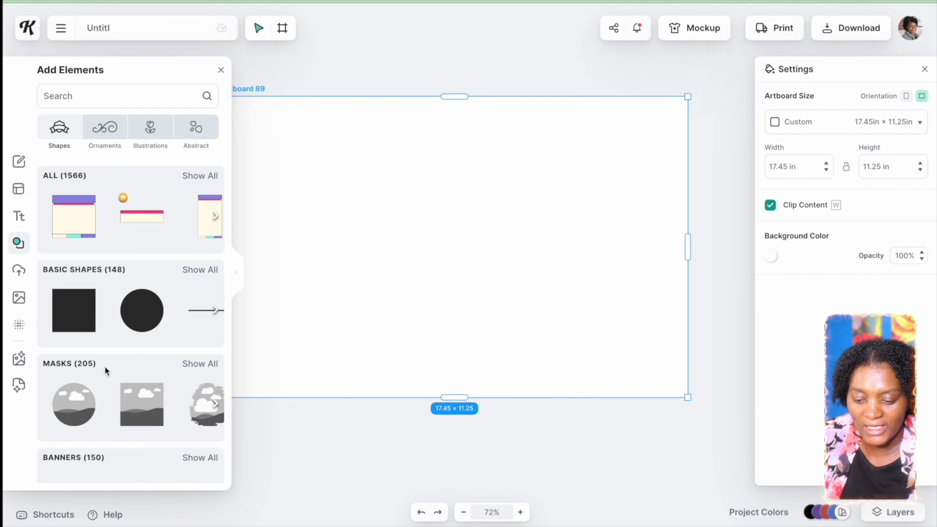
In Kittl, add a black square to the cover artboard and stretch it into a narrow spine bar extending past both artboard edges
drag(73, 314, 556, 260)
drag(547, 178, 547, 74)
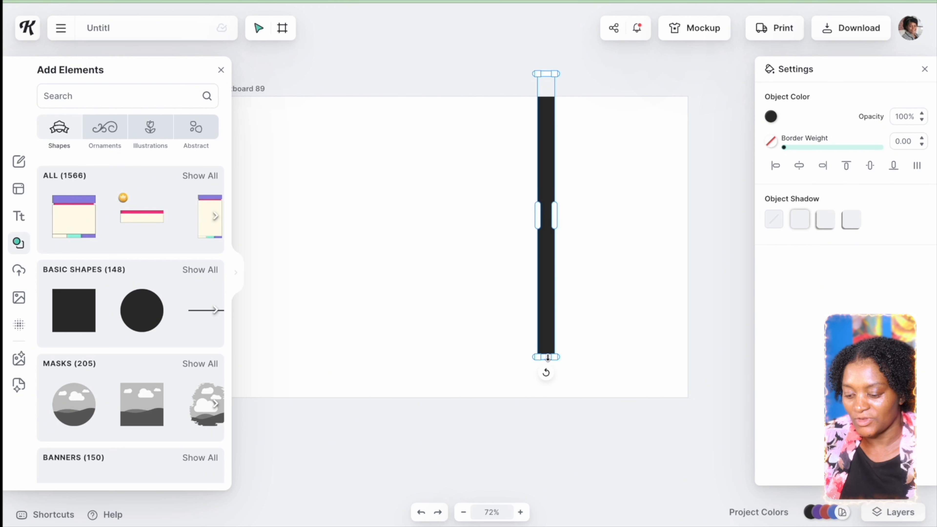
drag(547, 360, 546, 498)
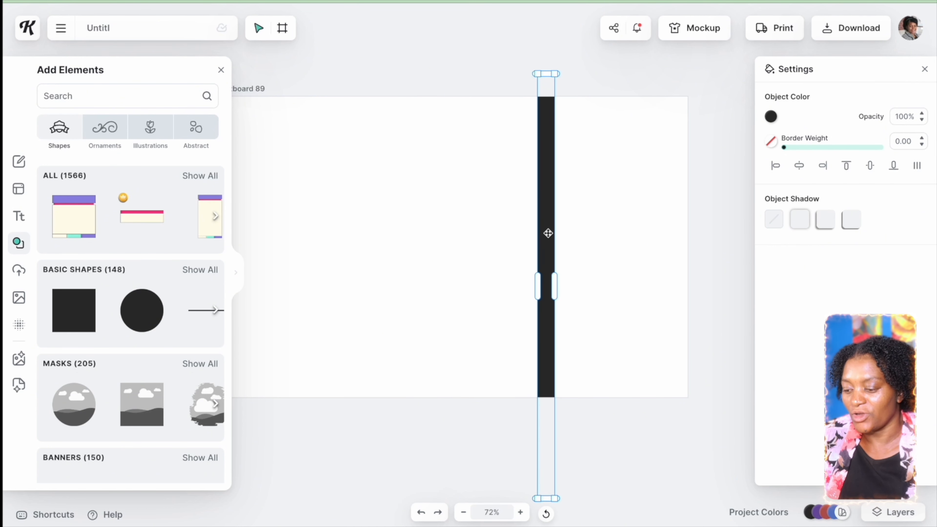
drag(535, 232, 435, 215)
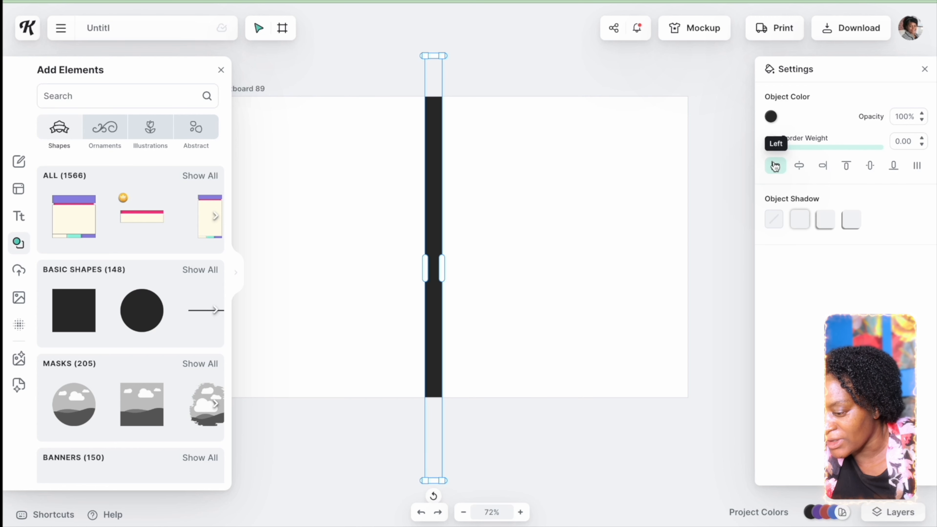
Center the spine bar horizontally on the artboard and color it dark purple from the document colors
click(801, 167)
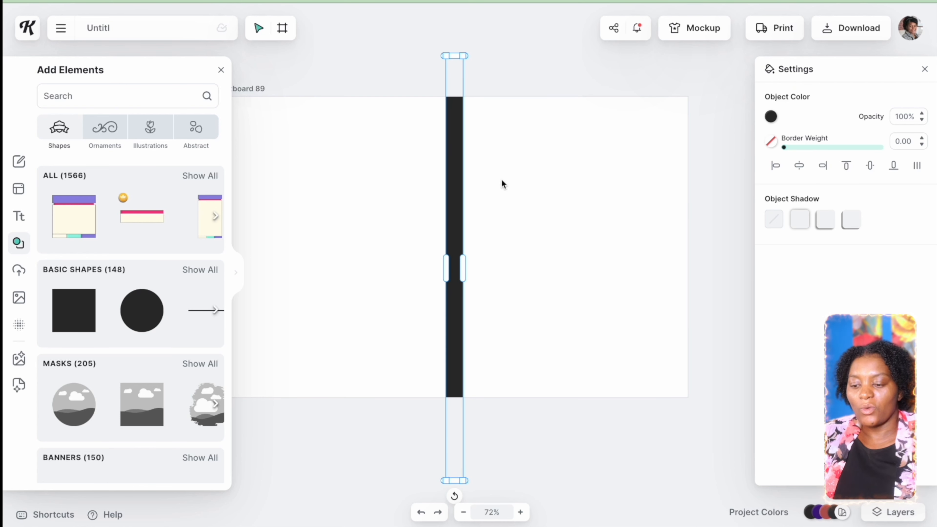
click(771, 116)
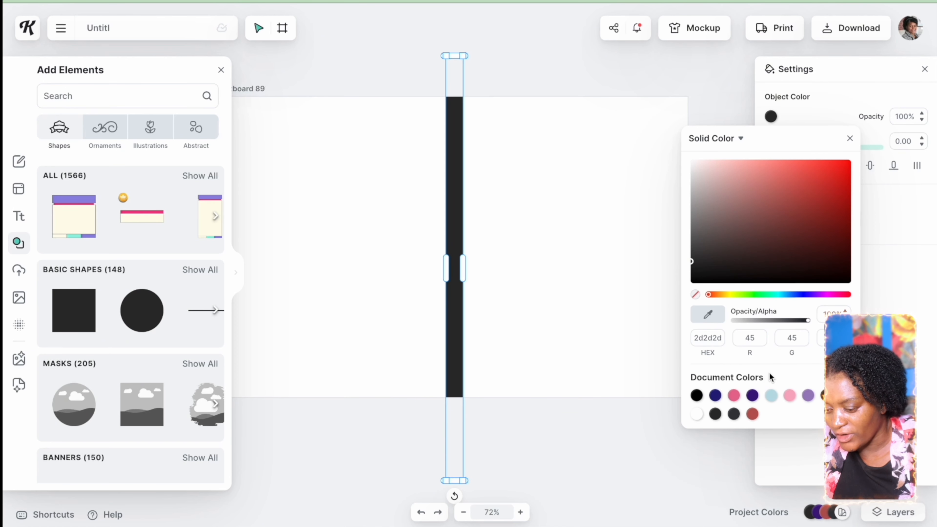
click(752, 395)
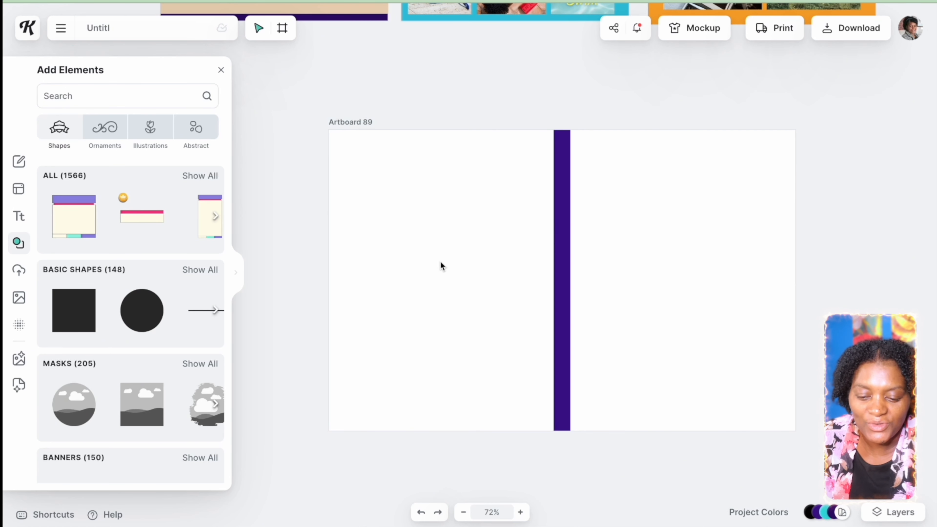
Browse the Badges elements and add the tall ornate badge with a light blue center and tan border to the cover
click(19, 244)
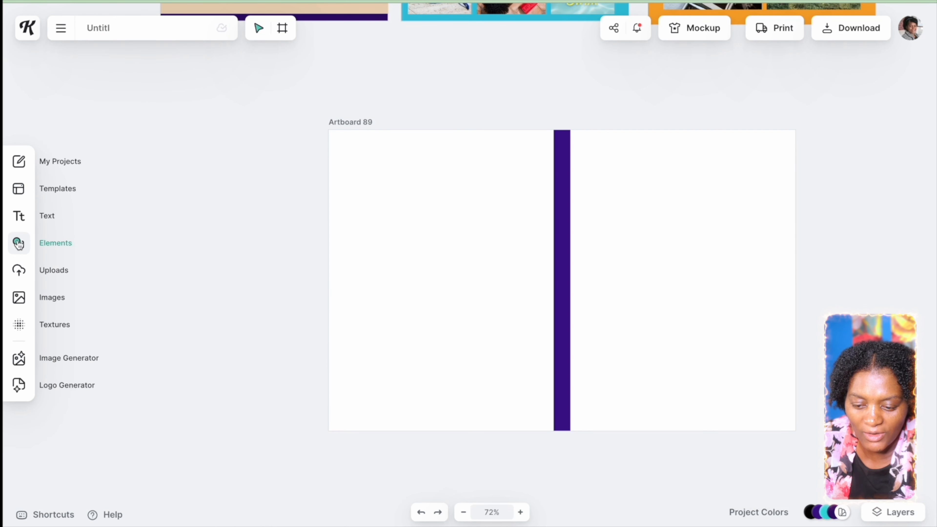
click(19, 244)
scroll(138, 308, down, 5)
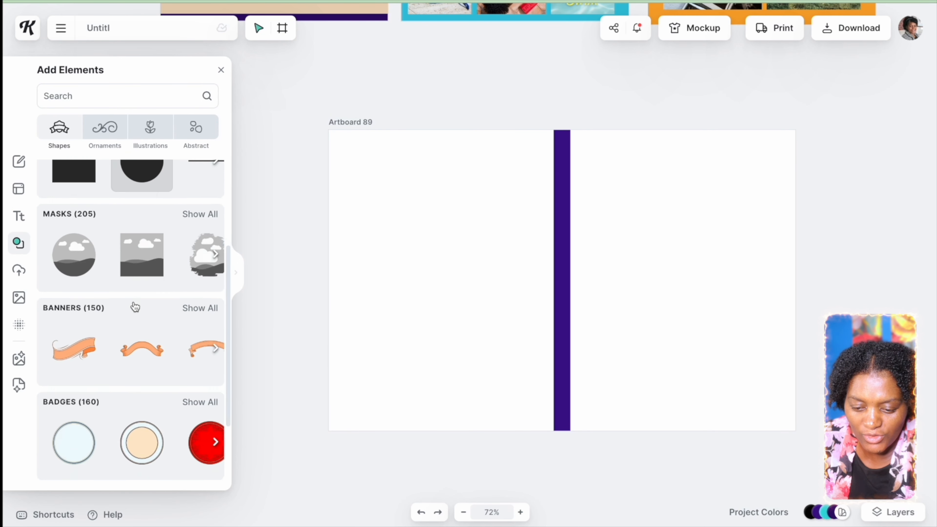
click(199, 289)
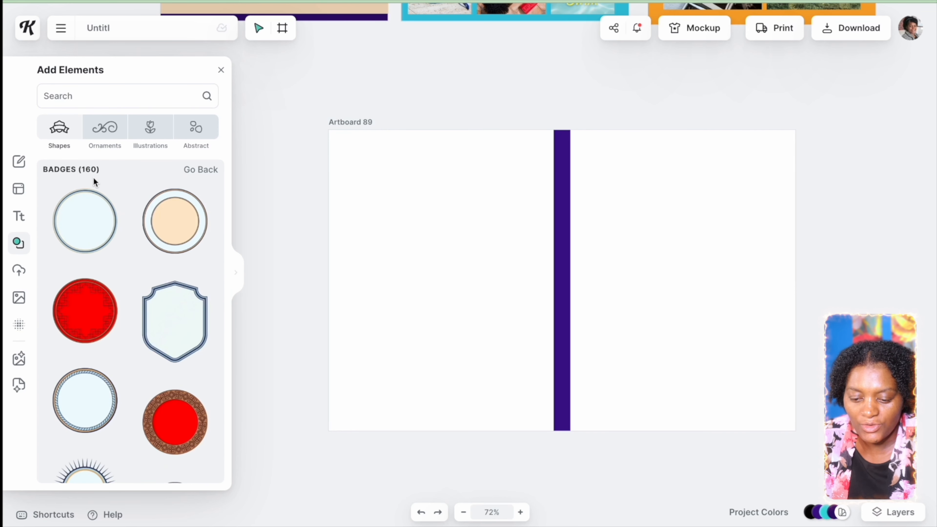
scroll(142, 277, down, 5)
scroll(144, 279, down, 10)
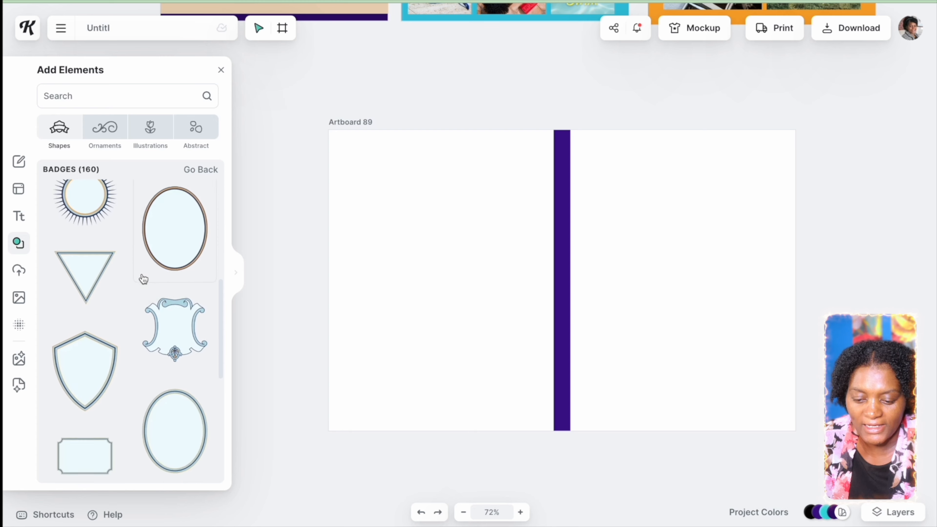
scroll(143, 279, down, 4)
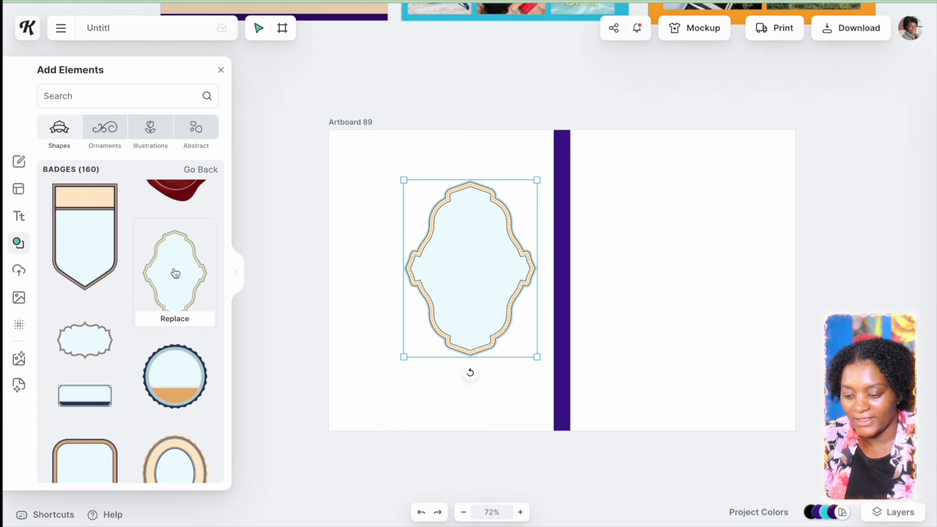
click(175, 273)
Rotate the ornate badge to horizontal, shrink it and place it in the upper part of the front cover
drag(469, 374, 573, 270)
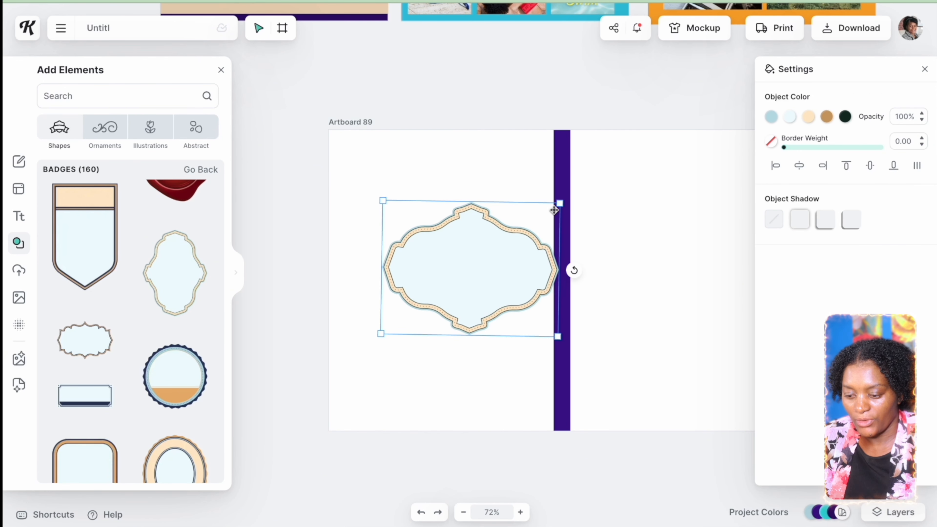
drag(559, 203, 461, 235)
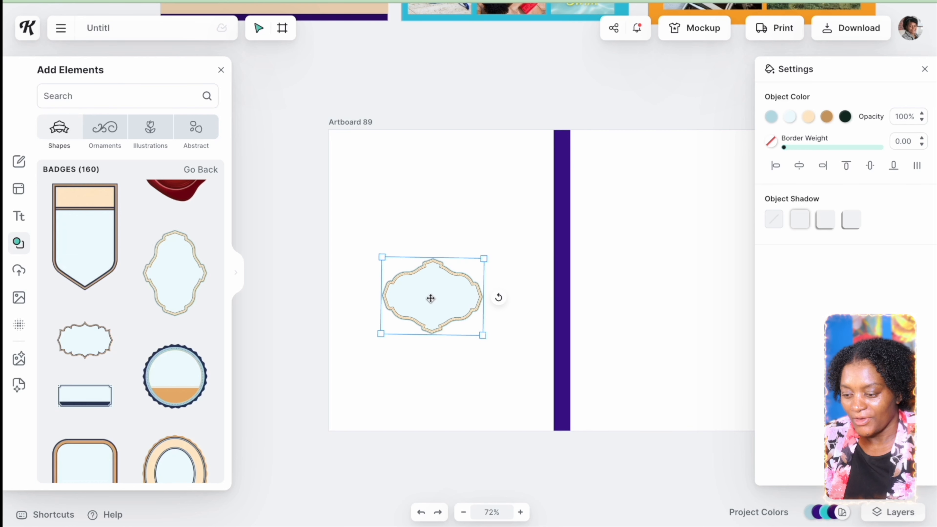
drag(430, 298, 663, 234)
drag(663, 235, 637, 224)
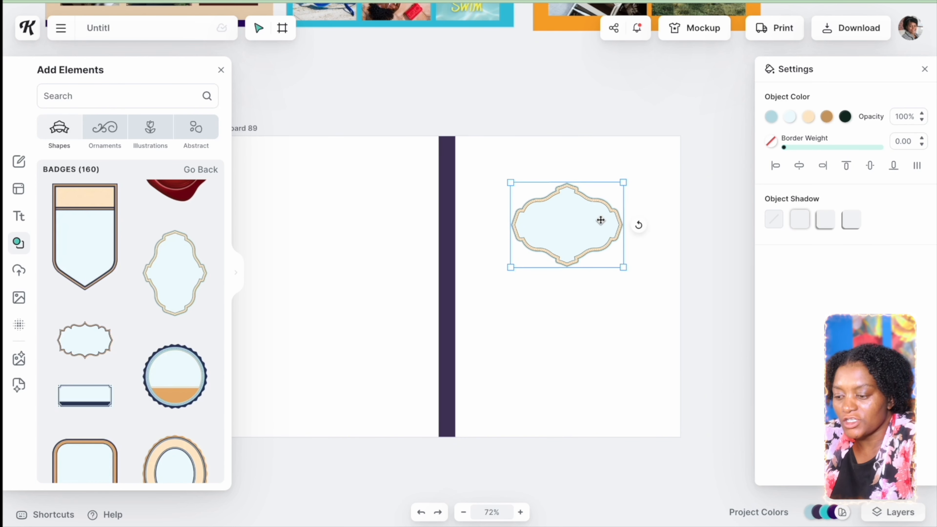
Fill the badge's light blue center with dark blue, hex 11368b, and open the spine bar's color for editing
click(790, 118)
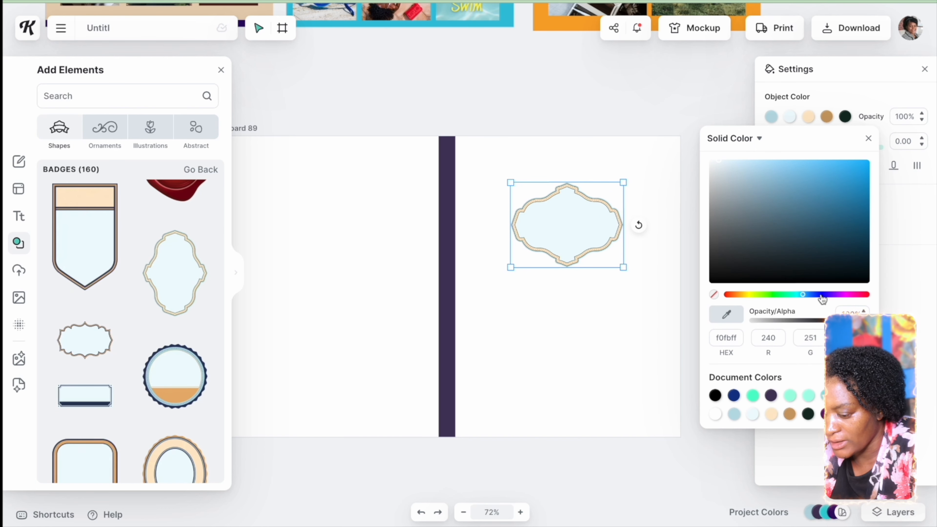
click(734, 395)
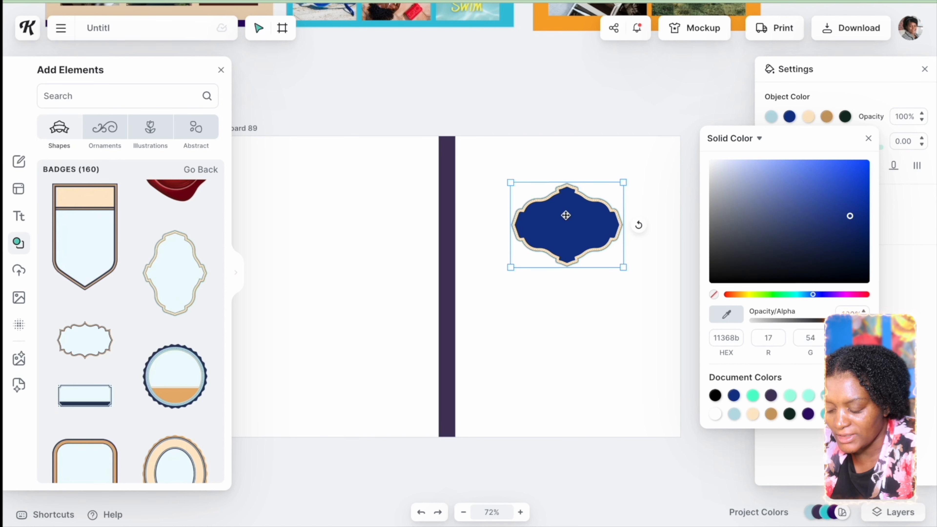
click(447, 268)
click(773, 116)
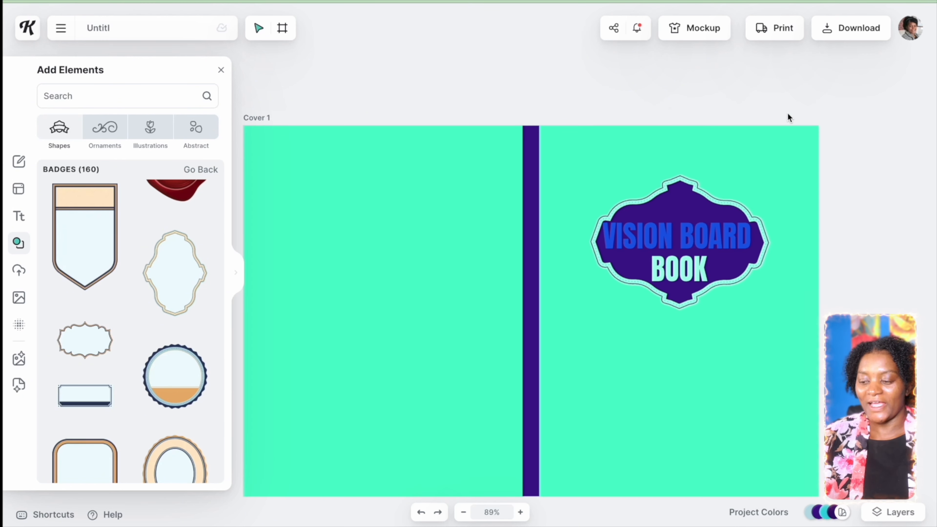
mouse_move(816, 516)
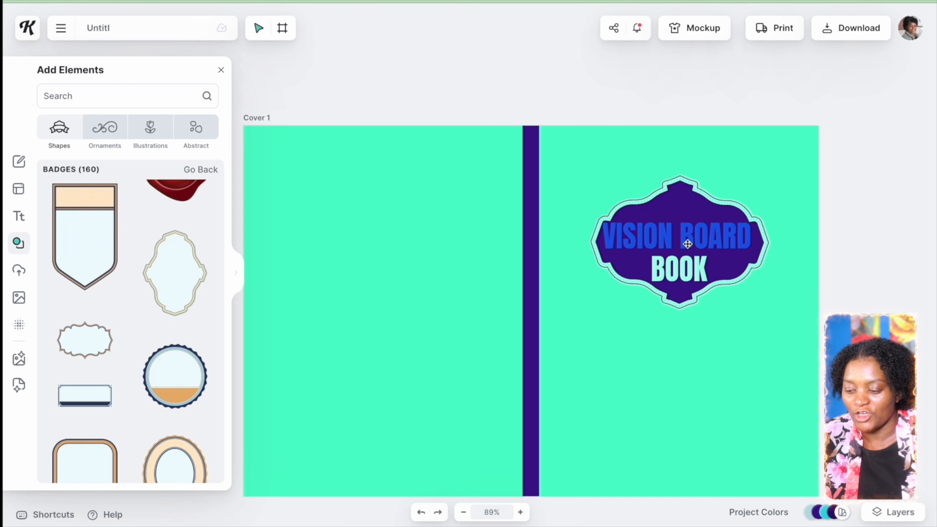
click(652, 243)
key(Escape)
Browse the full collection of popular templates for text designs to use on the cover
click(18, 188)
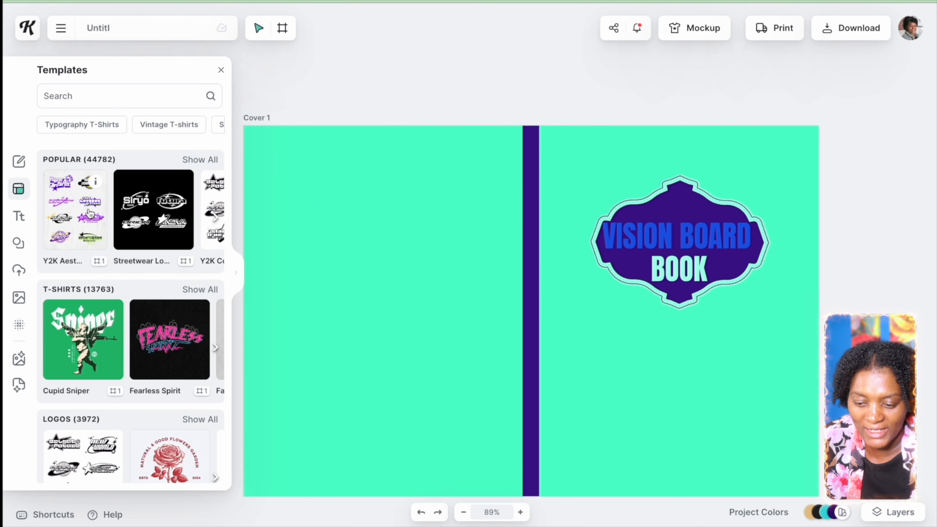
click(206, 159)
scroll(189, 288, down, 3)
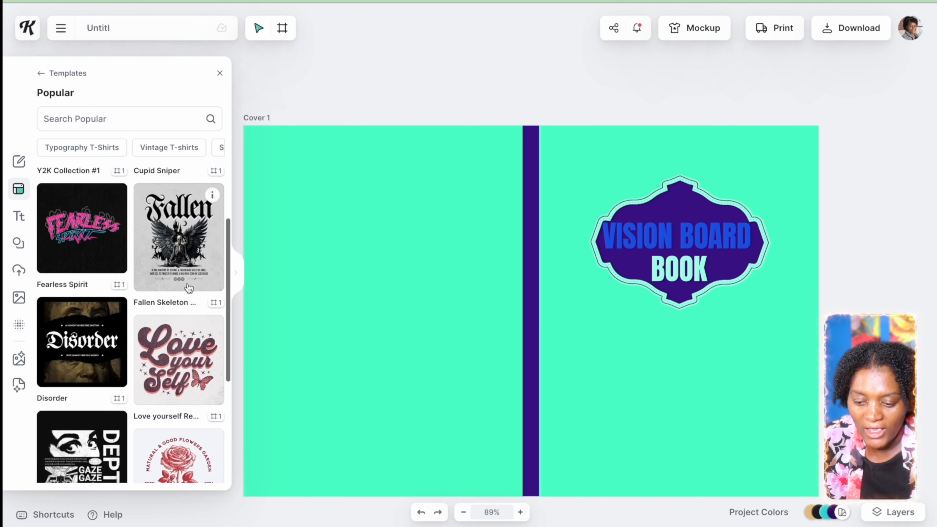
scroll(189, 289, down, 8)
scroll(188, 289, down, 10)
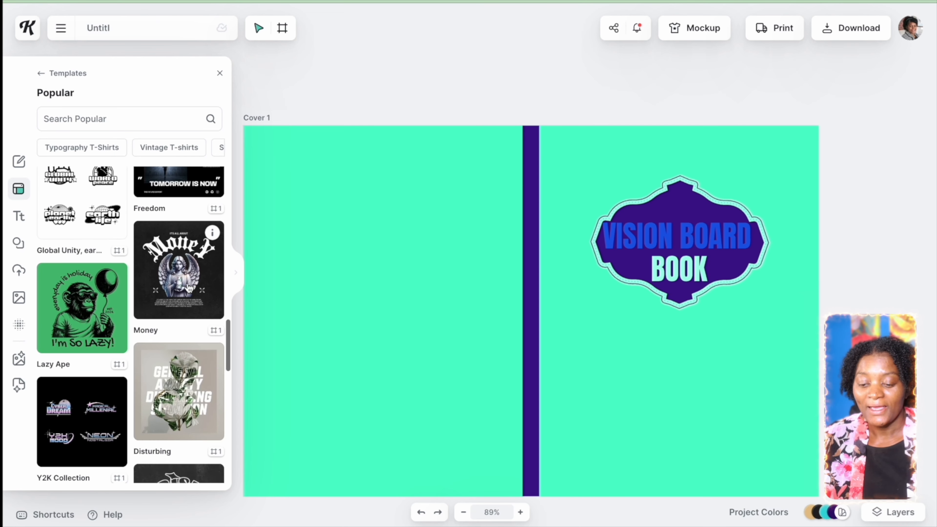
scroll(189, 288, down, 8)
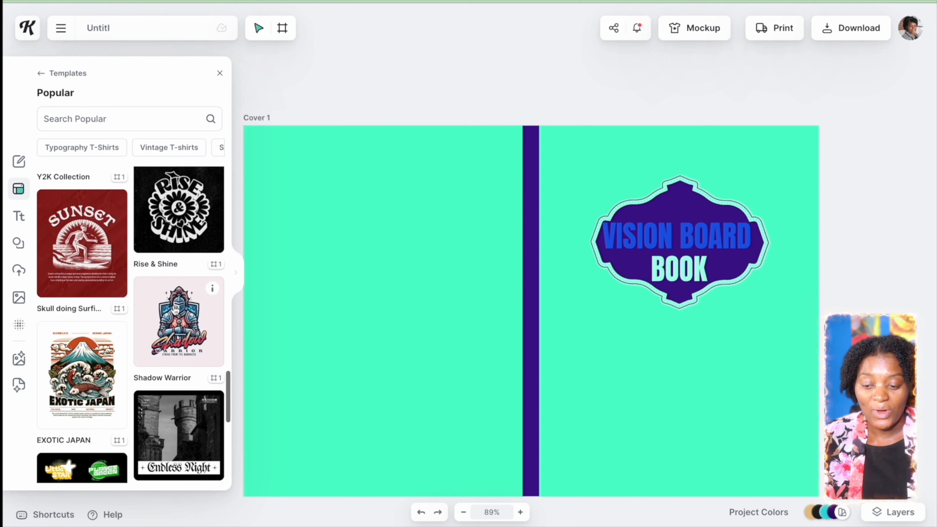
scroll(174, 308, down, 2)
scroll(173, 306, down, 8)
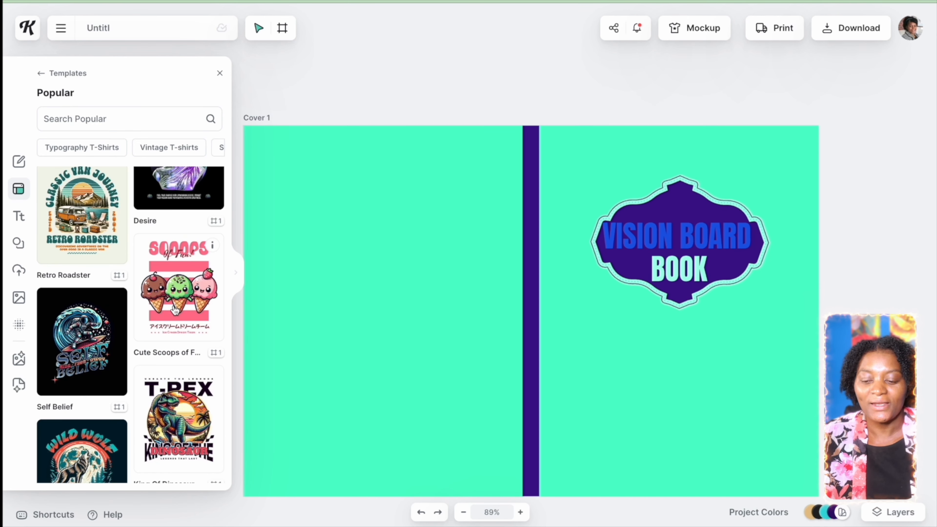
scroll(175, 309, down, 9)
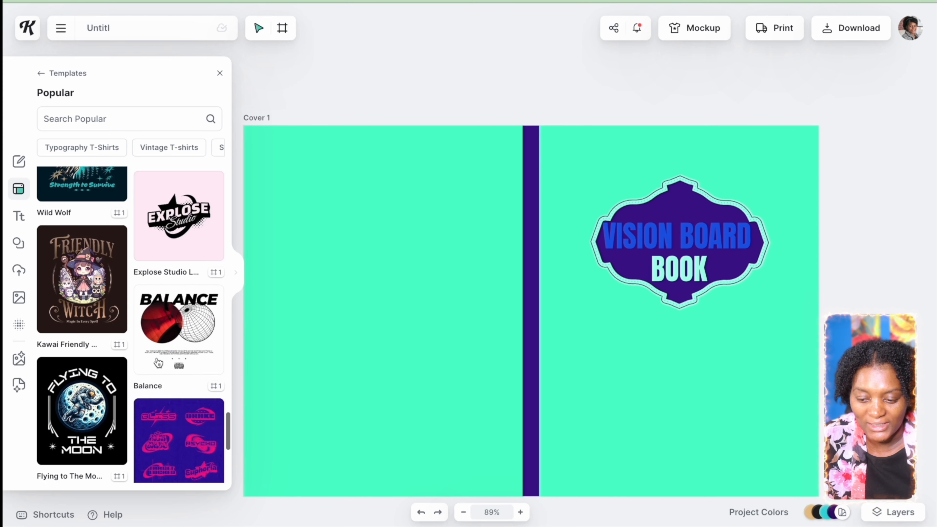
scroll(157, 361, down, 10)
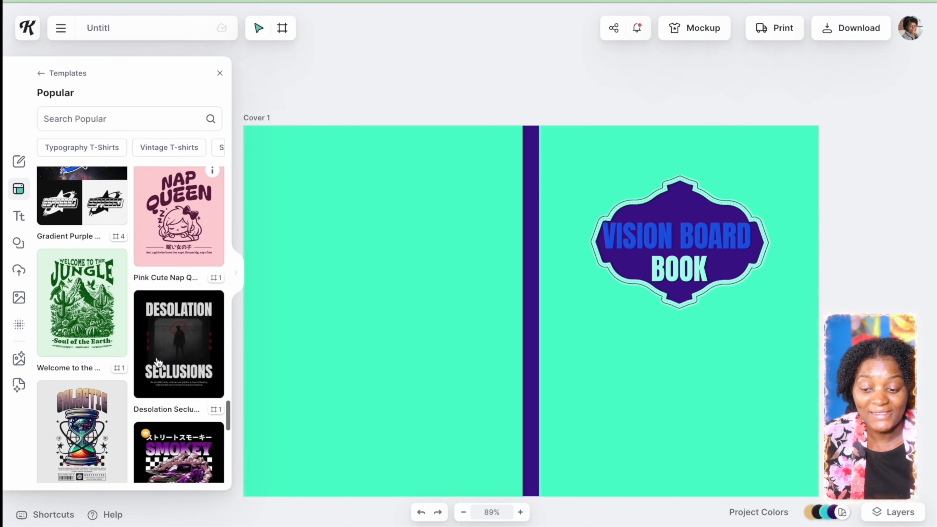
scroll(157, 361, down, 5)
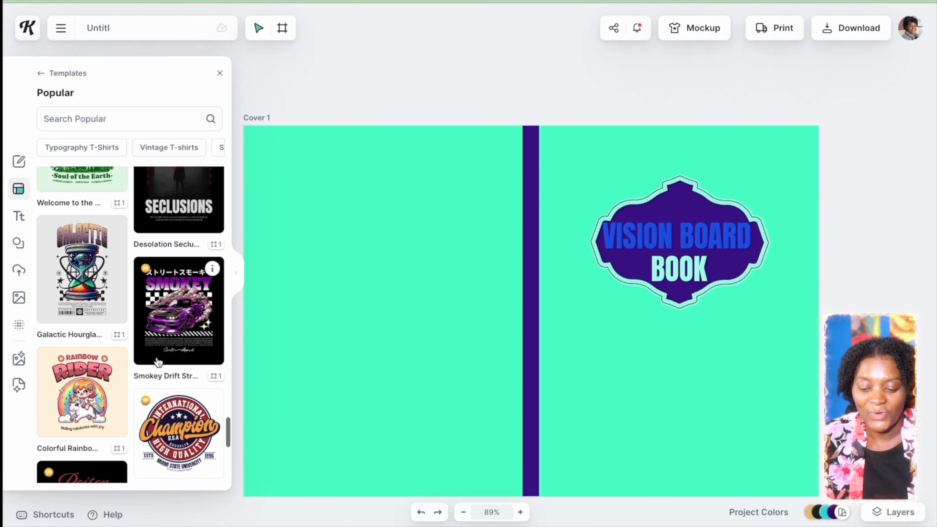
scroll(159, 363, down, 1)
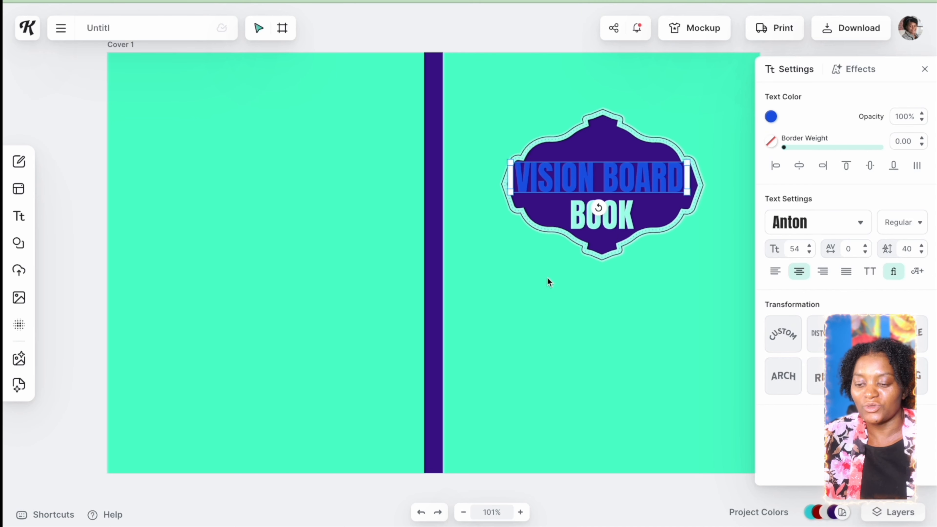
scroll(548, 278, down, 2)
scroll(547, 279, left, 2)
scroll(547, 279, up, 1)
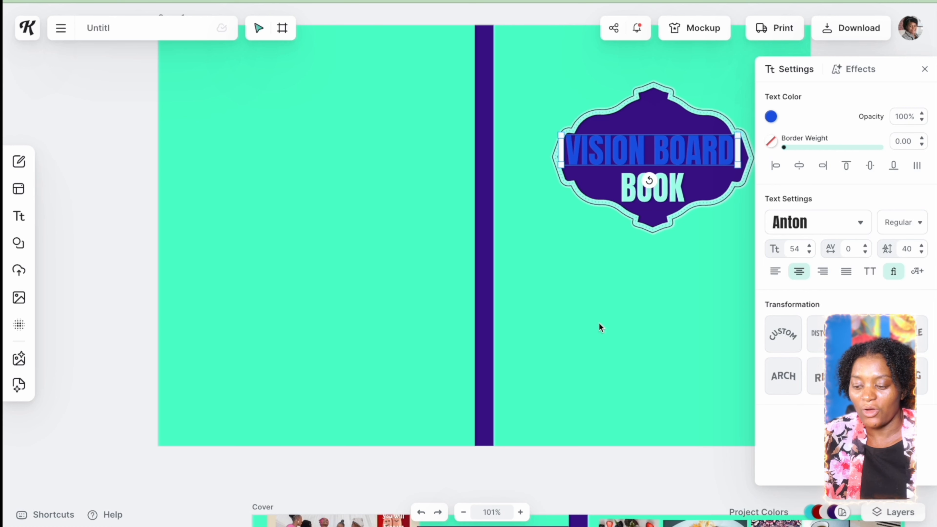
scroll(598, 323, right, 2)
scroll(599, 323, up, 1)
scroll(590, 332, down, 2)
scroll(590, 333, left, 2)
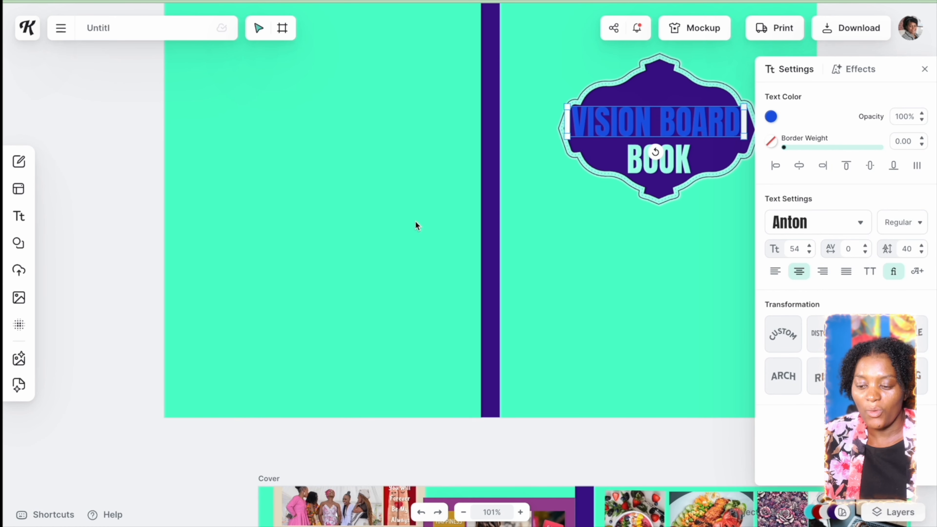
scroll(373, 232, up, 3)
scroll(361, 218, right, 1)
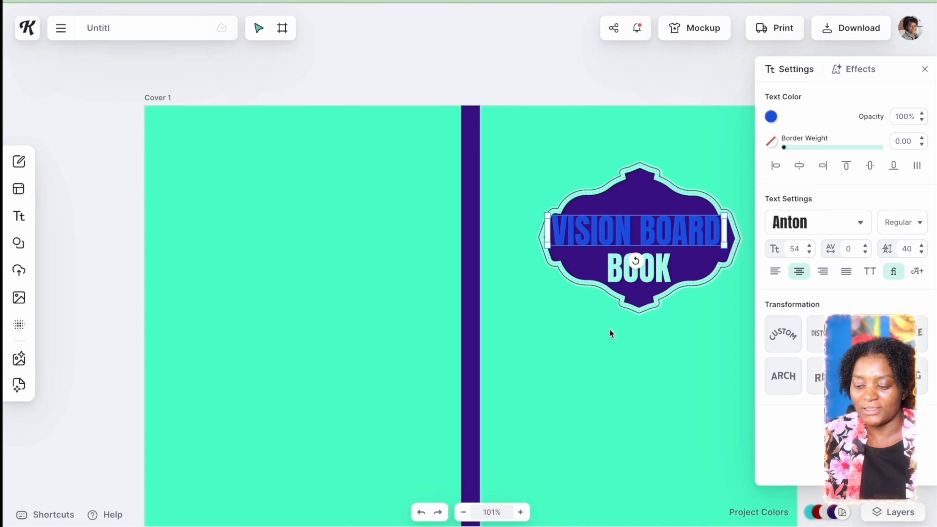
Search the stock photos for "black happy family"
click(19, 297)
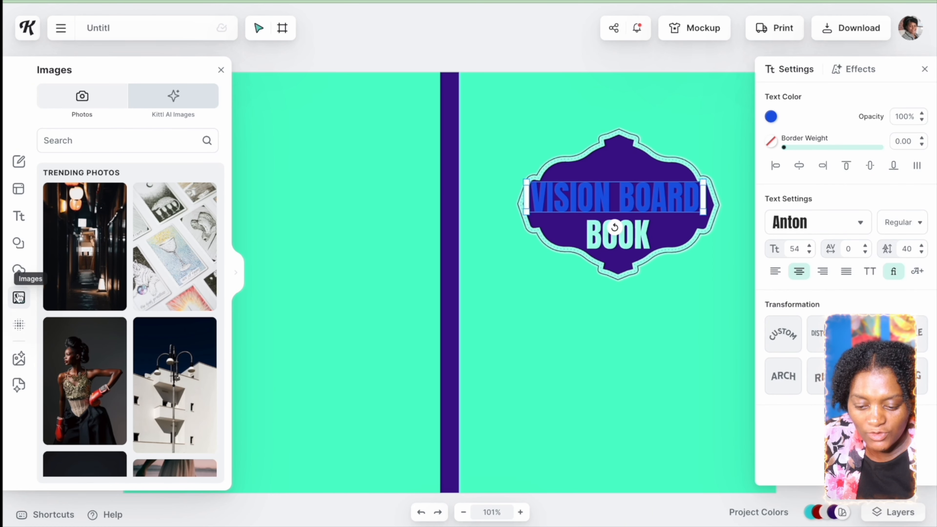
click(19, 297)
click(40, 298)
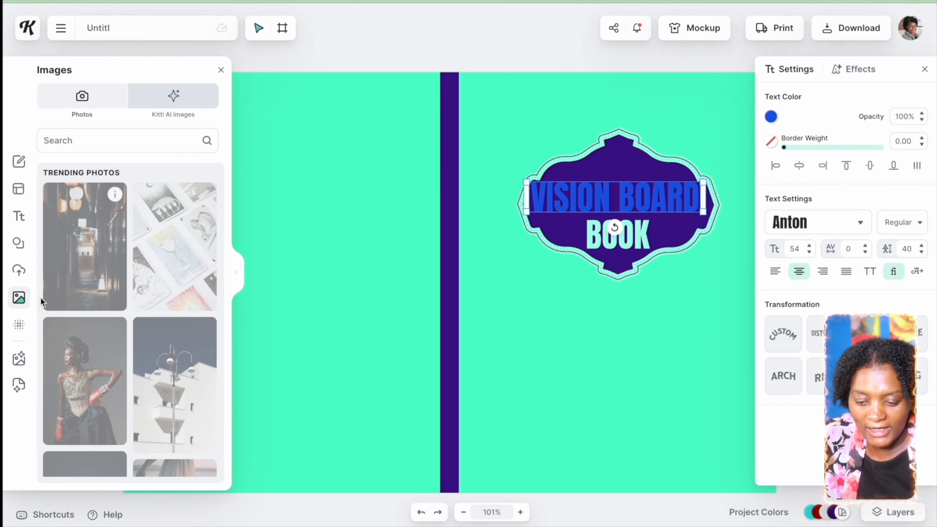
click(96, 142)
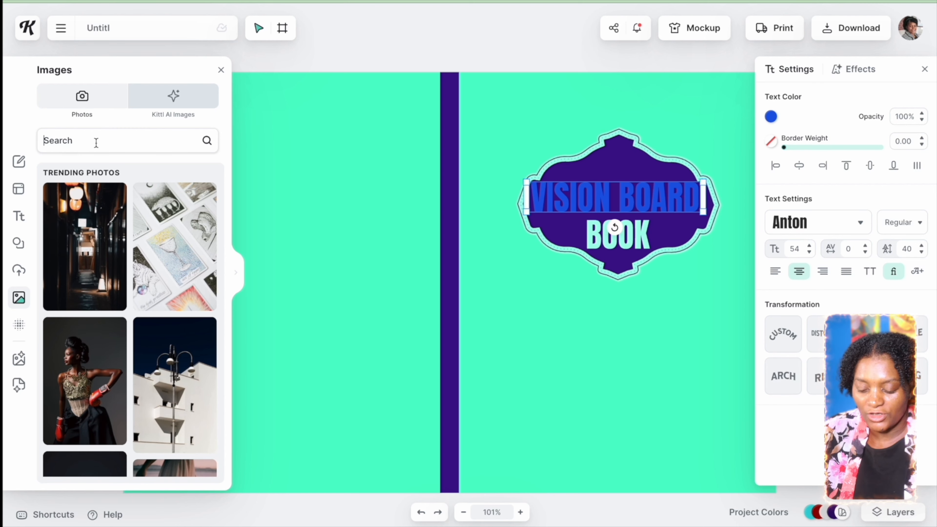
text(black happy family)
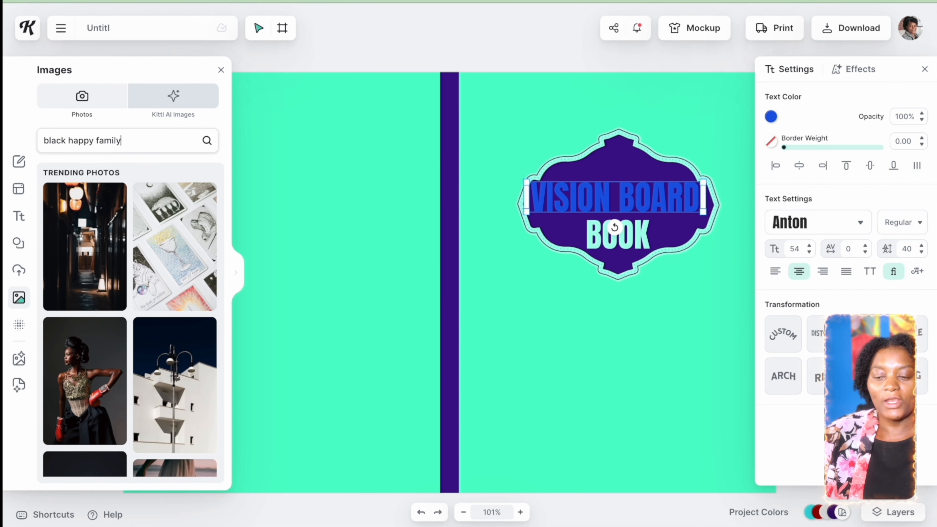
key(Return)
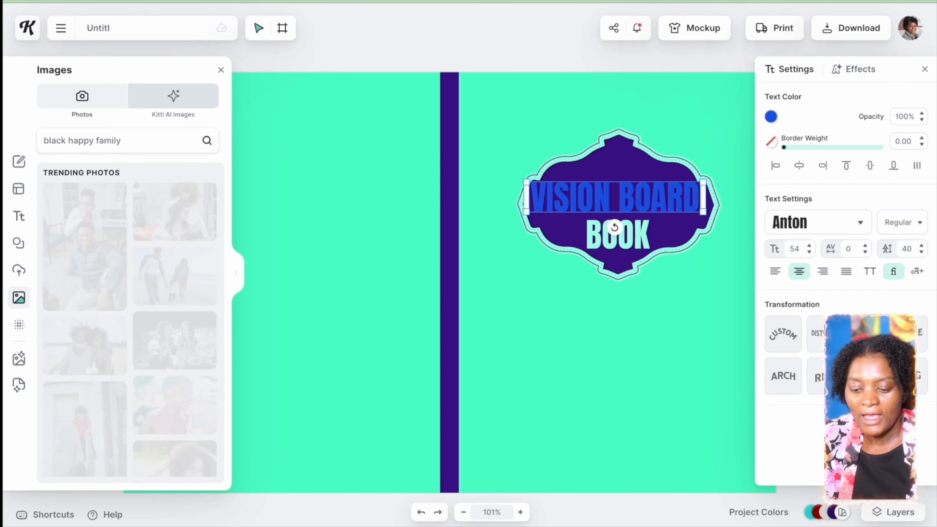
Add the photo of the seated man with a woman behind him, shrink it and place it in the front cover's upper-left corner
click(95, 262)
drag(523, 347, 472, 284)
drag(451, 253, 507, 153)
Add the beach photo of two embracing women, shrink it and place it beside the first photo, above the title badge
scroll(102, 338, down, 1)
scroll(102, 338, down, 1)
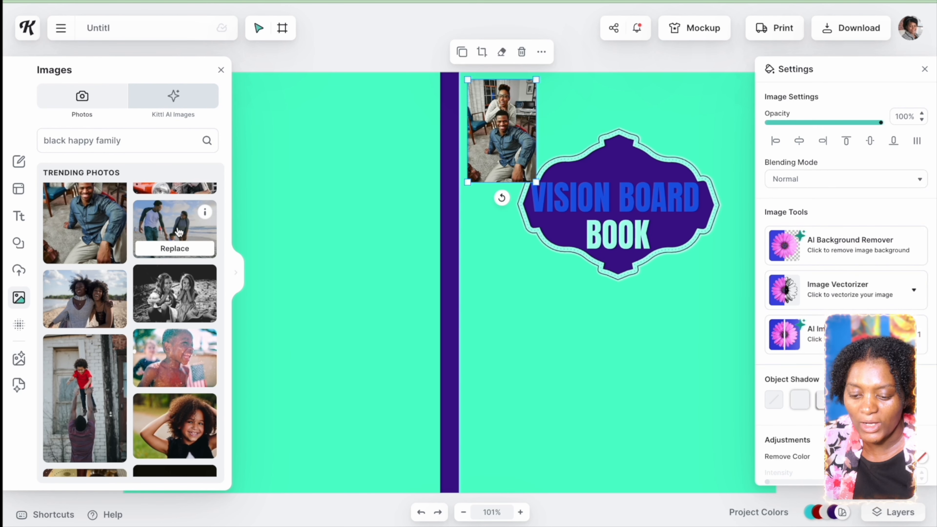
click(78, 305)
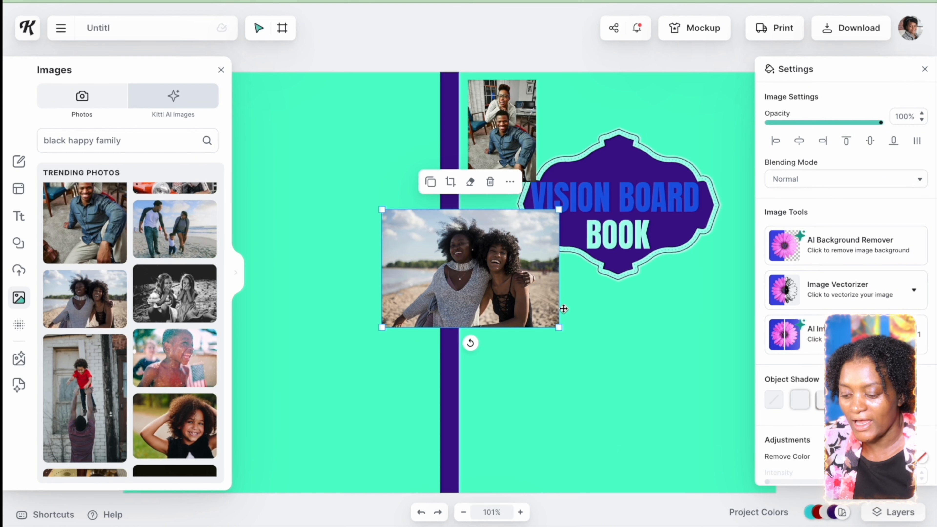
drag(559, 327, 597, 124)
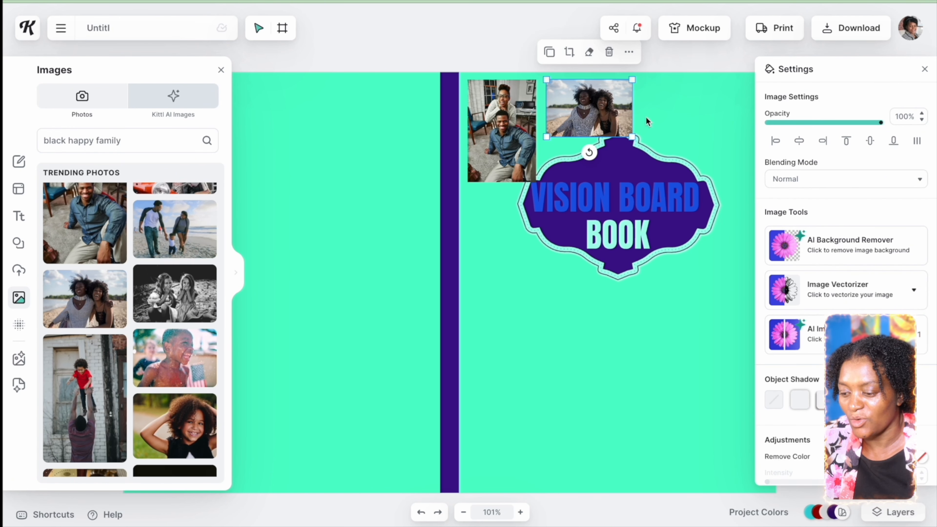
key(Escape)
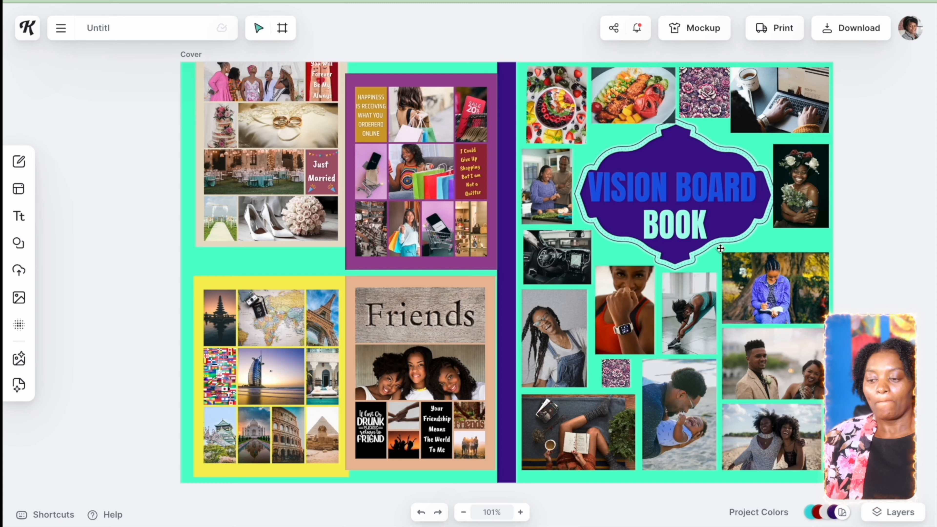
Select the finished collage artboard named Cover and download it on its own as a PDF
scroll(745, 262, up, 1)
scroll(746, 262, right, 1)
scroll(746, 262, down, 1)
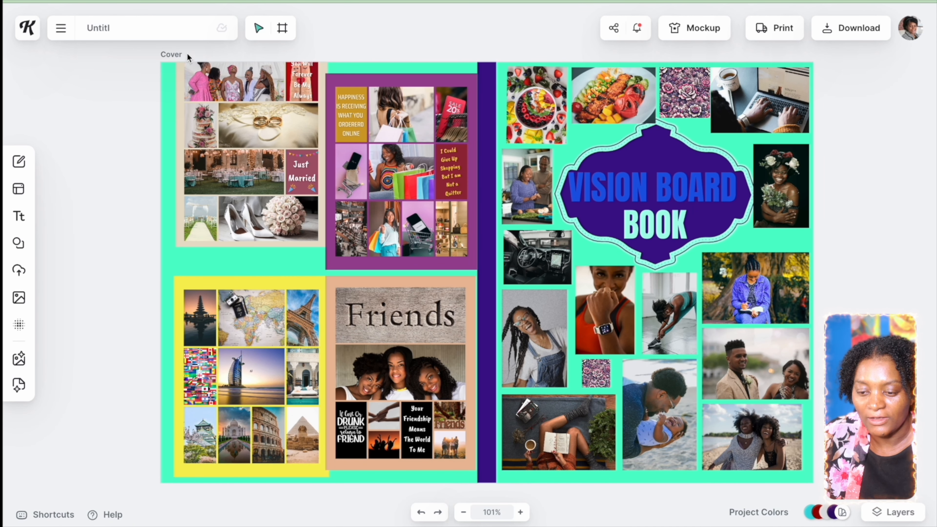
double_click(177, 54)
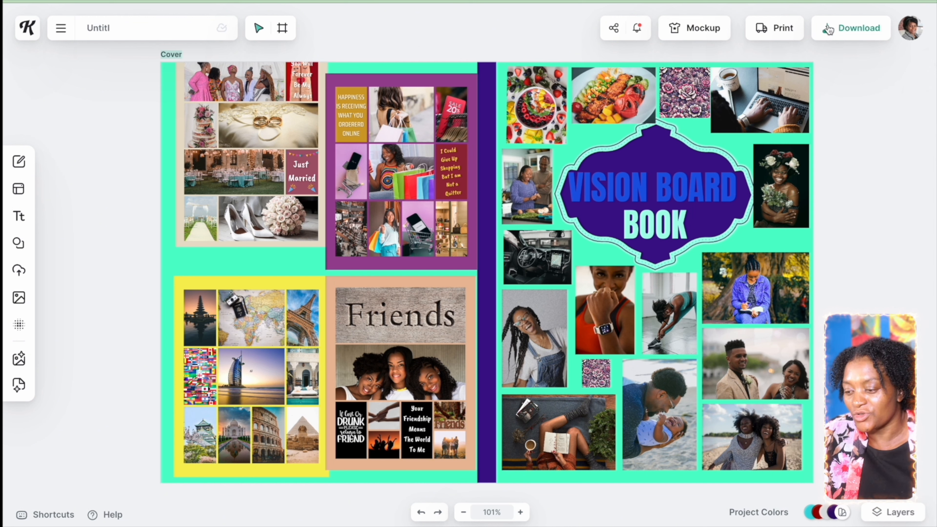
click(844, 30)
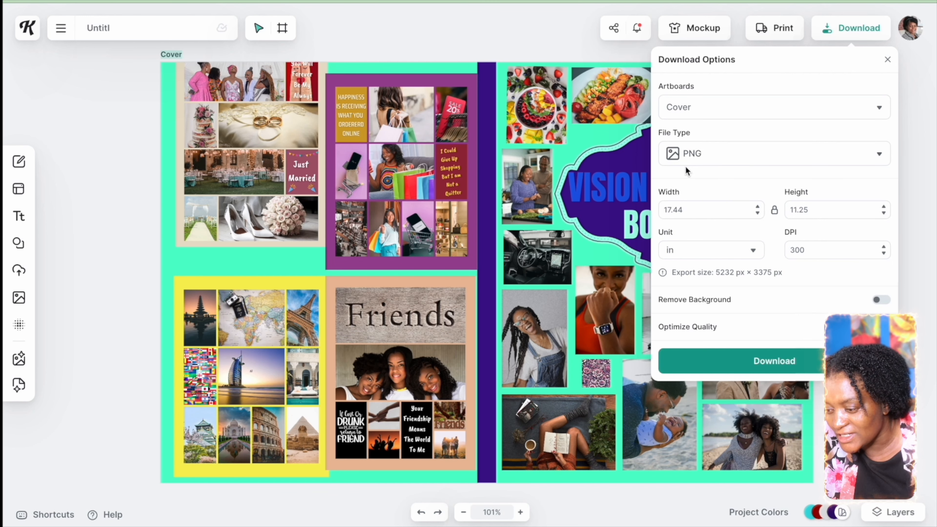
click(879, 158)
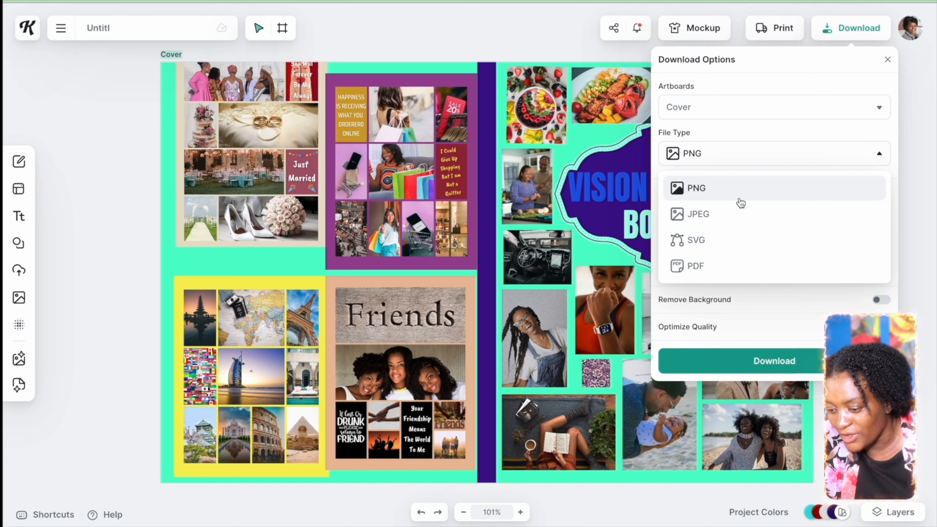
click(708, 265)
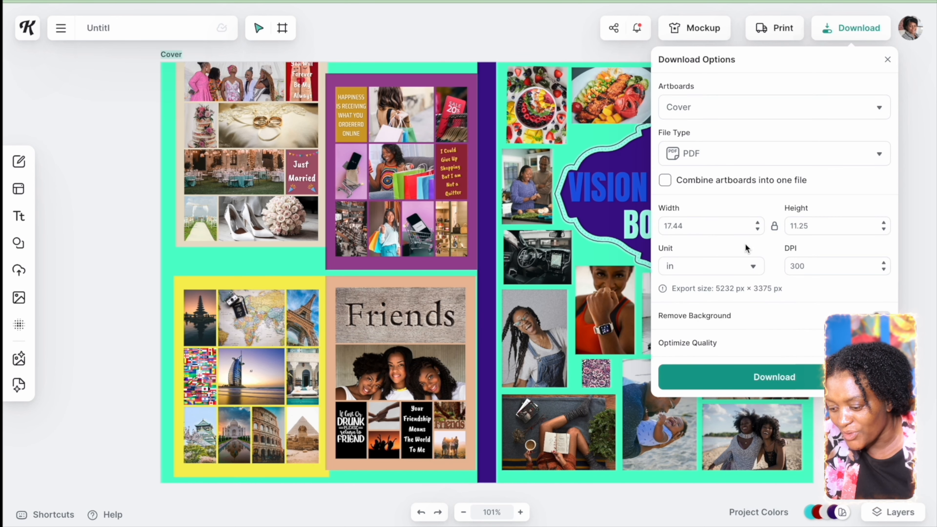
click(770, 380)
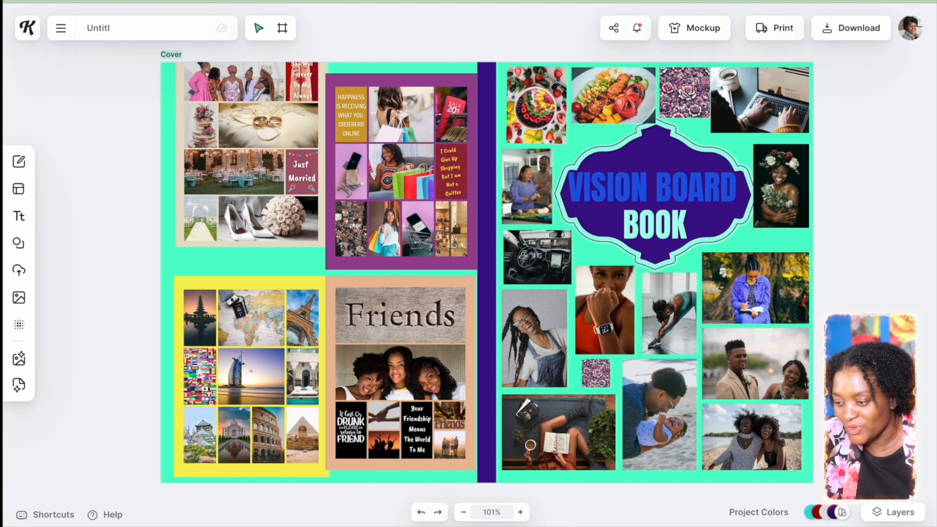
Set up a PDF download of all artboards, leaving out Cover 1 and Desolation Seclusions
click(854, 31)
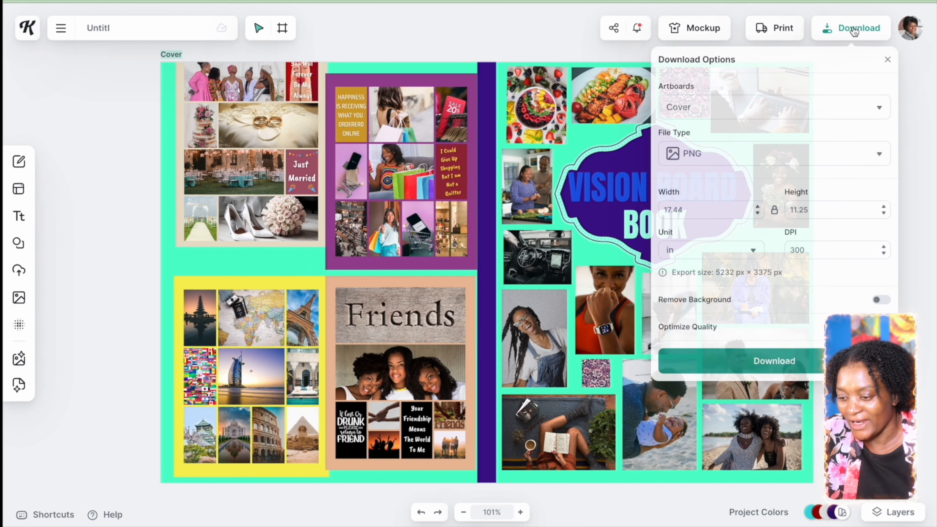
double_click(858, 31)
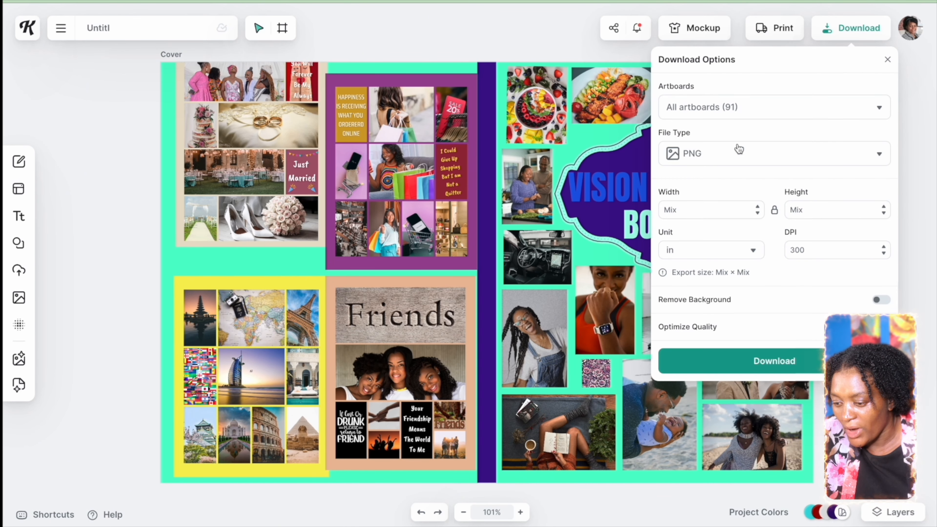
click(881, 161)
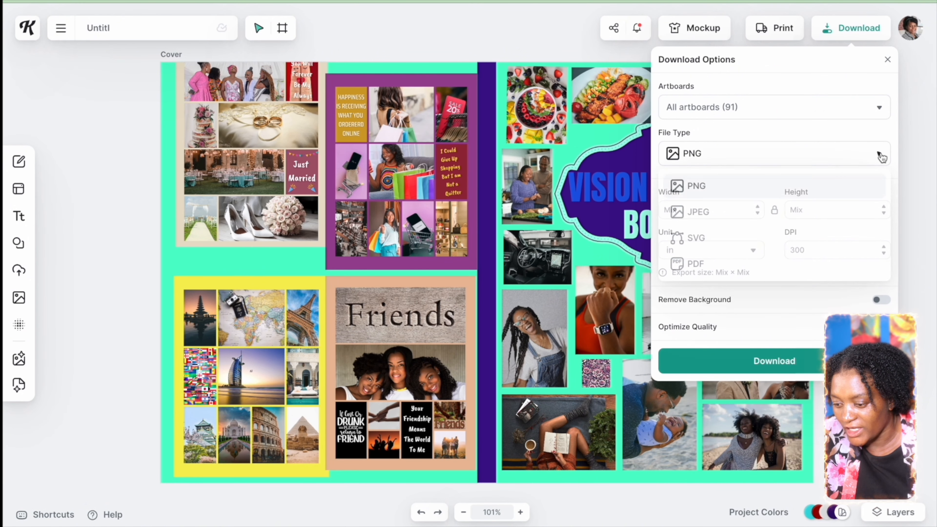
click(716, 269)
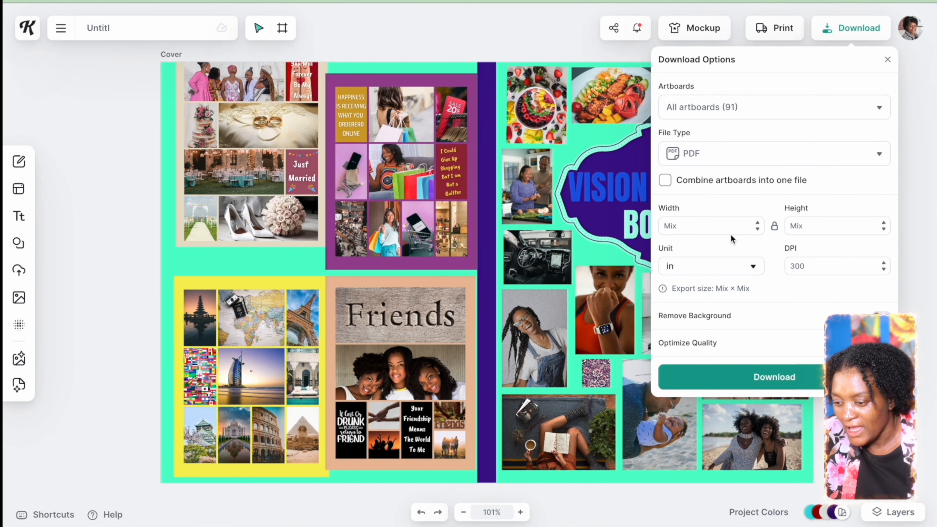
click(879, 108)
scroll(876, 207, down, 20)
click(872, 244)
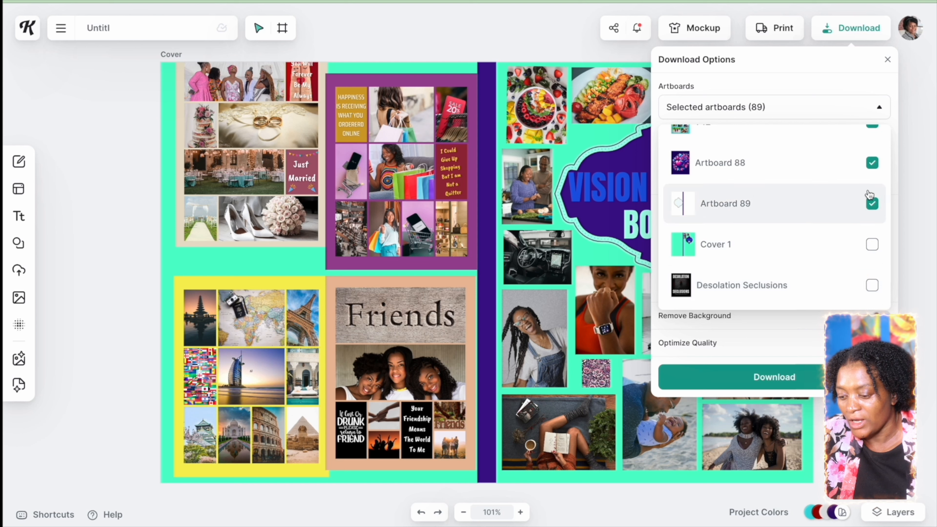
Set the PDF download's resolution to 300 DPI and combine the selected artboards into one file
click(812, 269)
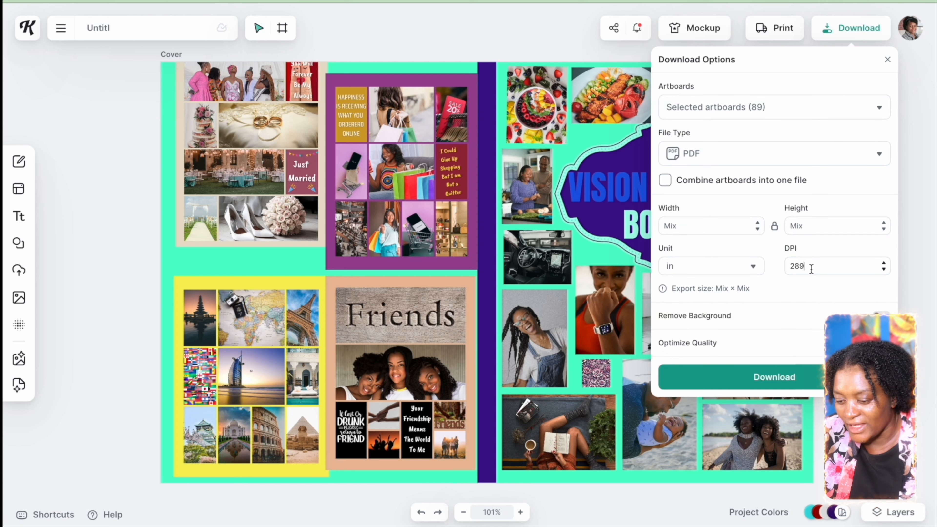
key(BackSpace)
key(BackSpace)
key(BackSpace)
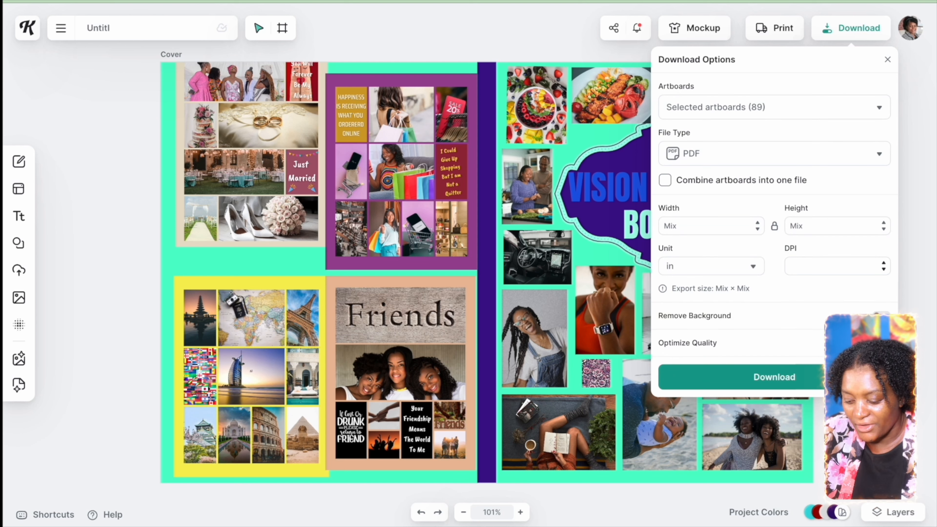
text(300)
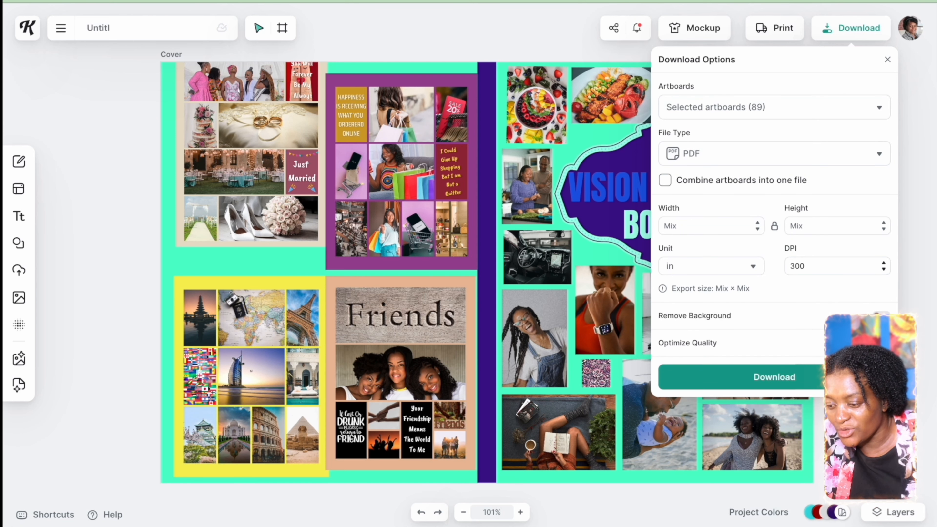
click(666, 180)
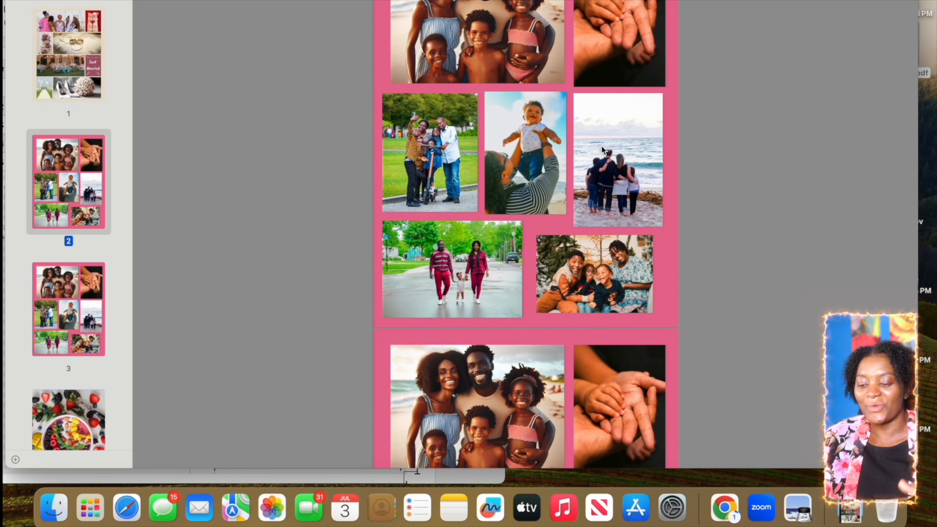
Look through the exported interior pages and open Cover.pdf from the desktop to check the cover
scroll(602, 150, up, 1)
scroll(602, 149, down, 2)
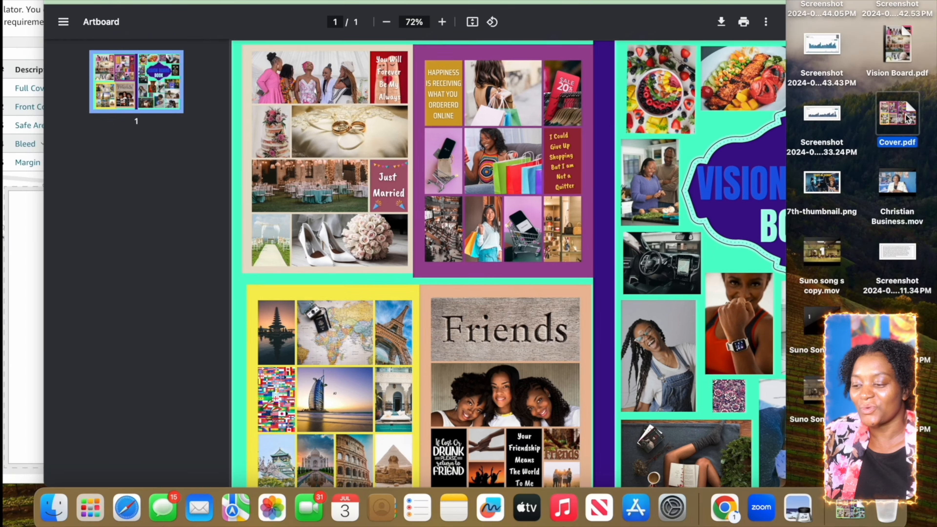
double_click(905, 114)
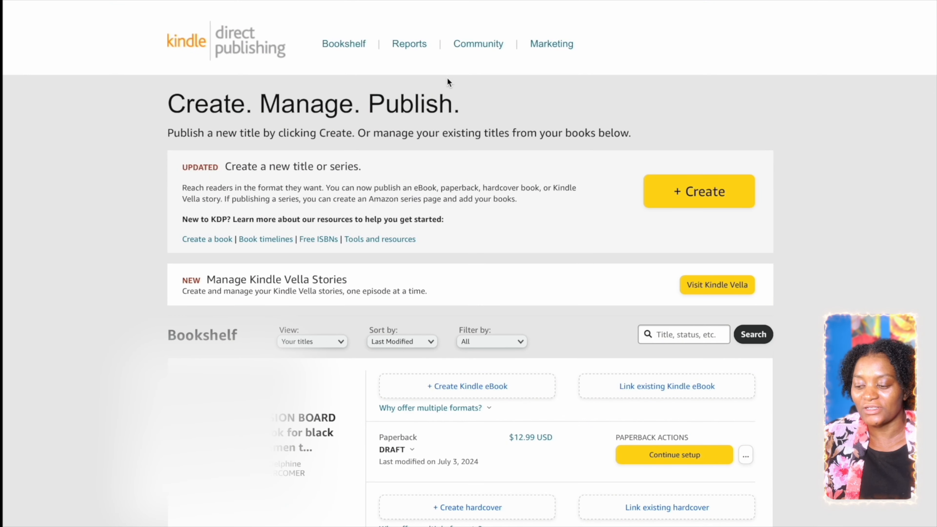
Start creating a new paperback title in Kindle Direct Publishing
click(709, 198)
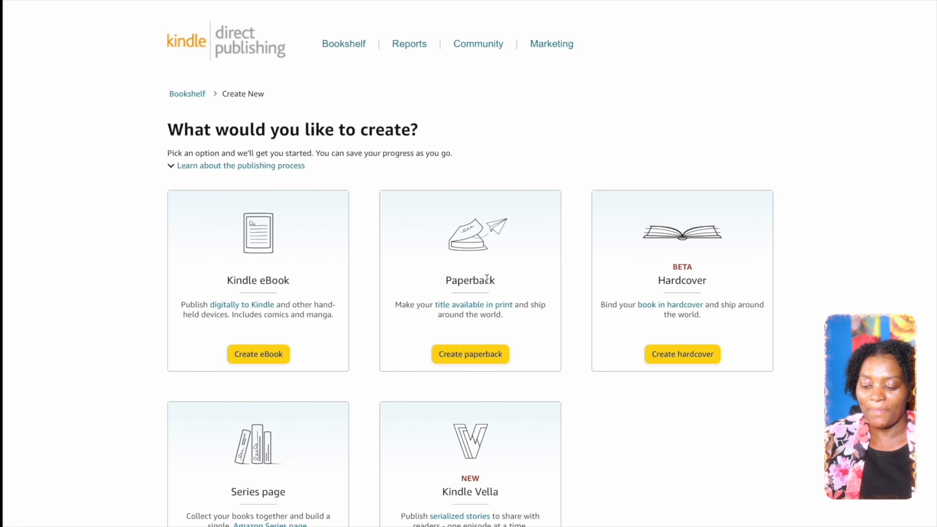
click(473, 360)
click(356, 314)
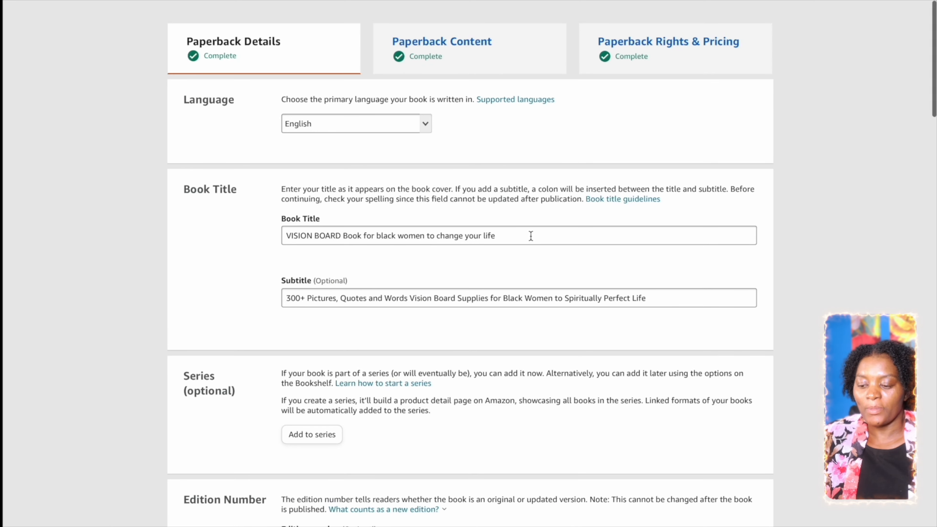
Review the paperback's title, subtitle, author, description, publishing rights and primary audience details
click(529, 235)
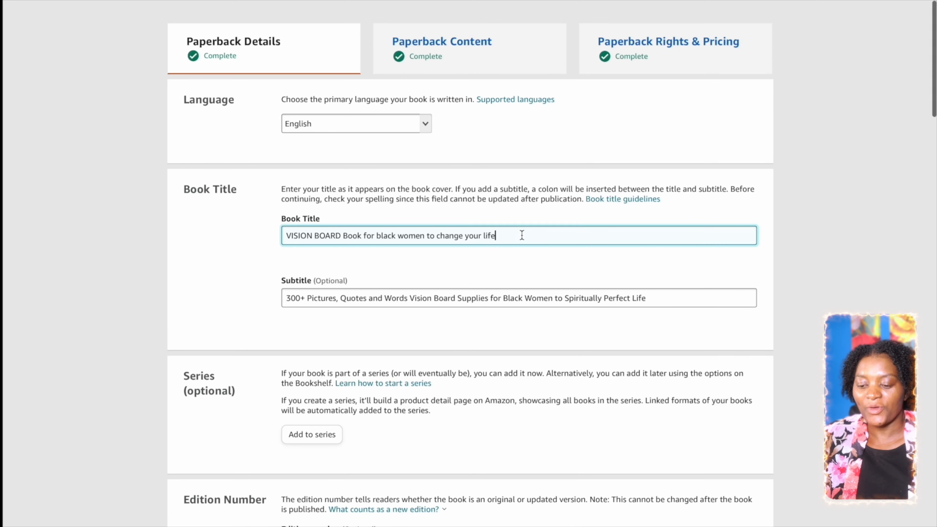
click(626, 297)
scroll(221, 215, down, 10)
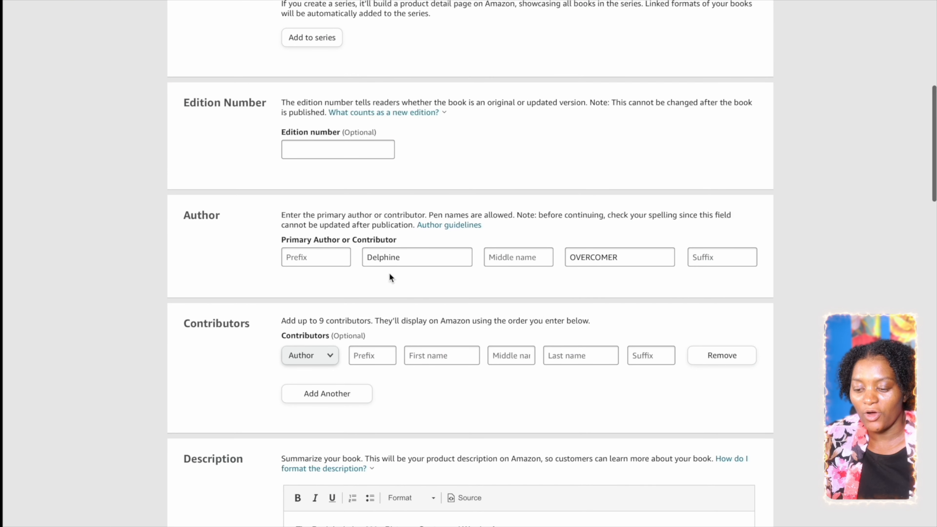
click(409, 255)
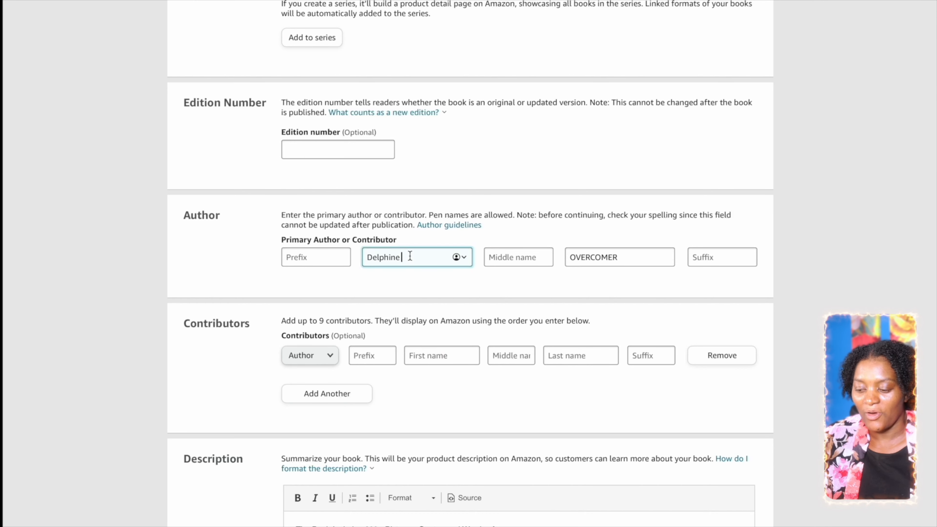
click(657, 251)
scroll(368, 255, down, 3)
scroll(371, 235, down, 4)
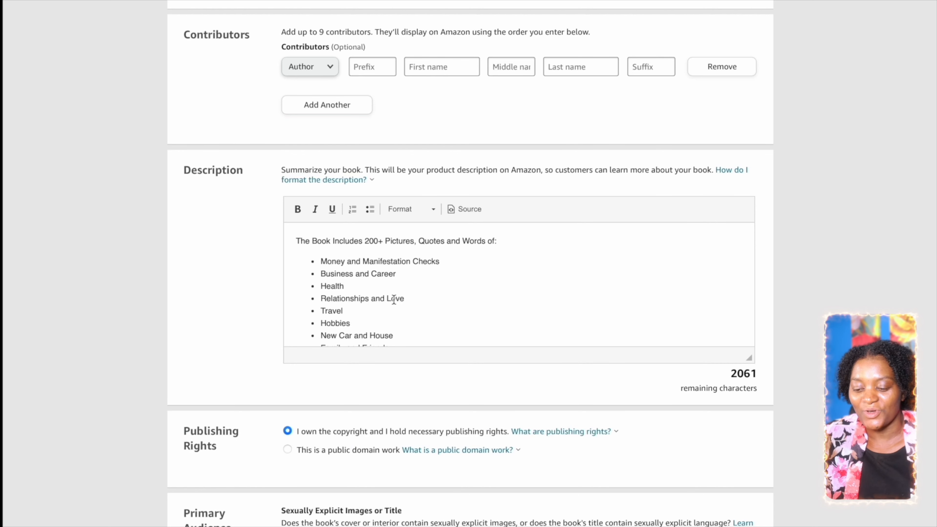
scroll(393, 300, down, 5)
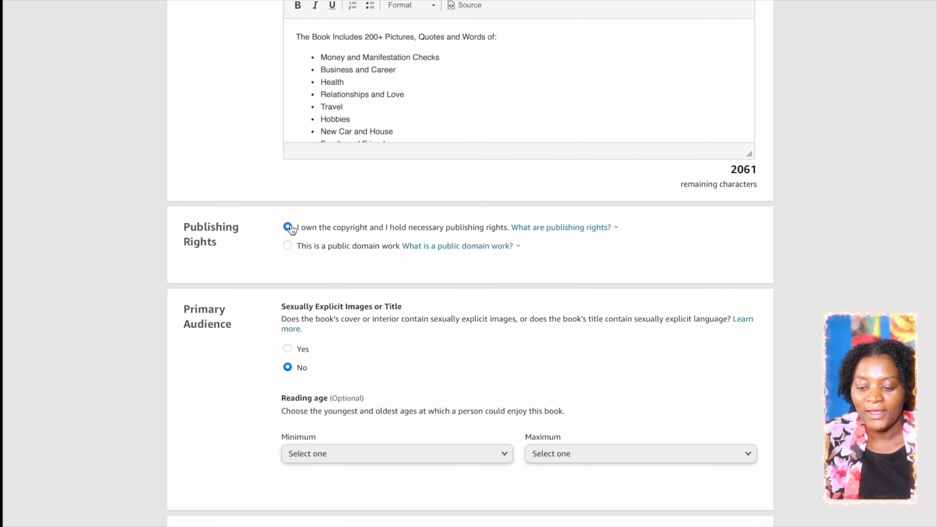
scroll(295, 315, down, 2)
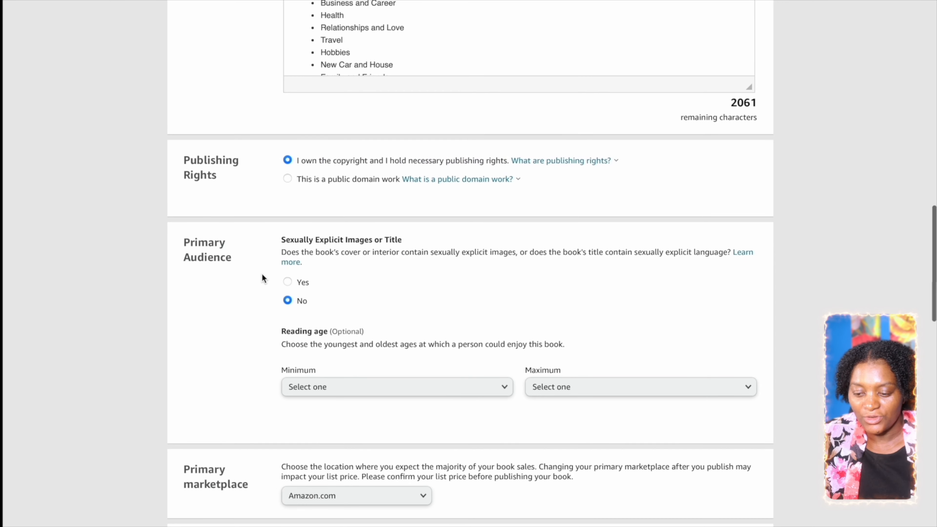
scroll(284, 309, down, 9)
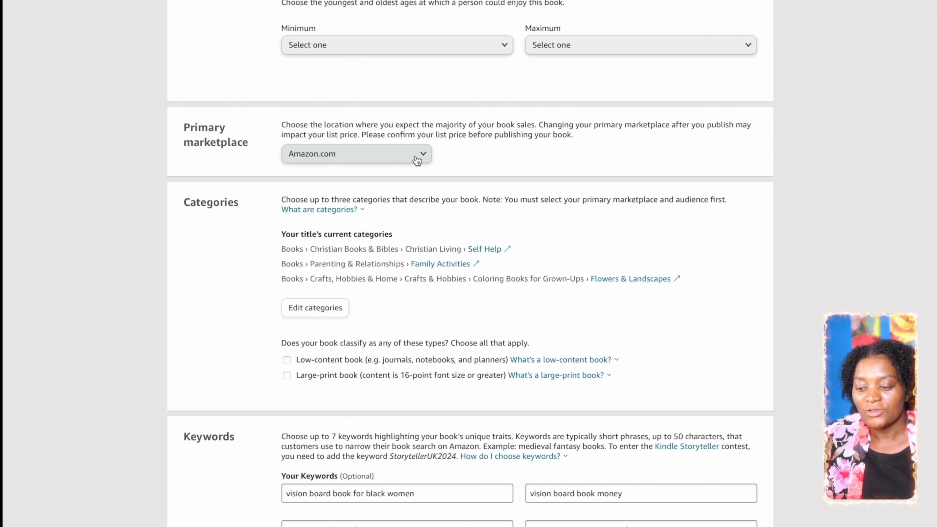
Choose Amazon.com as the primary marketplace and save the Self Help, Family Activities and Flowers & Landscapes categories
click(430, 154)
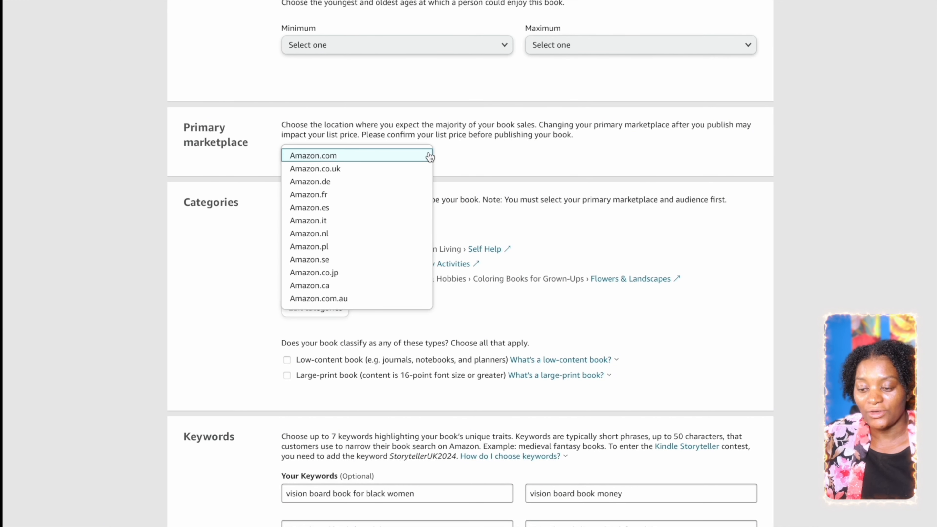
click(403, 156)
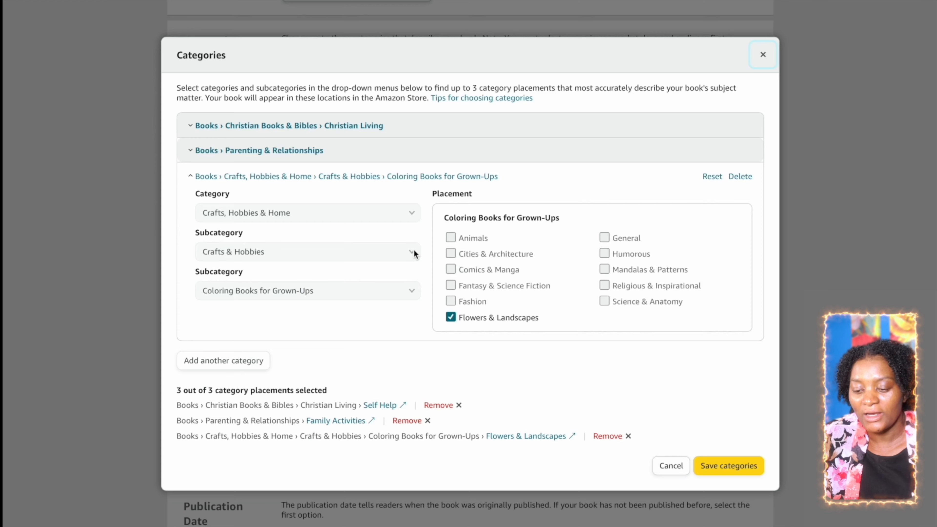
click(719, 466)
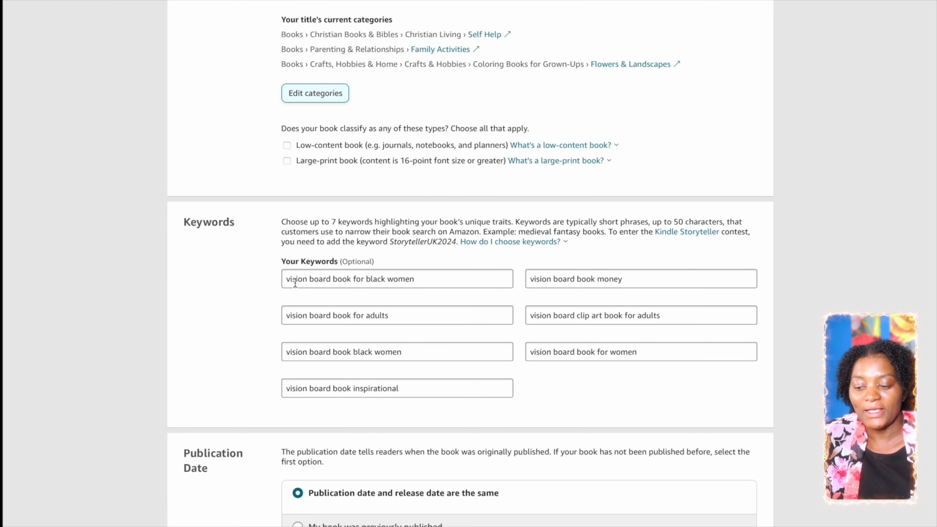
Check the keywords, publication date and release date, and save the paperback details to continue to the content
scroll(267, 249, down, 3)
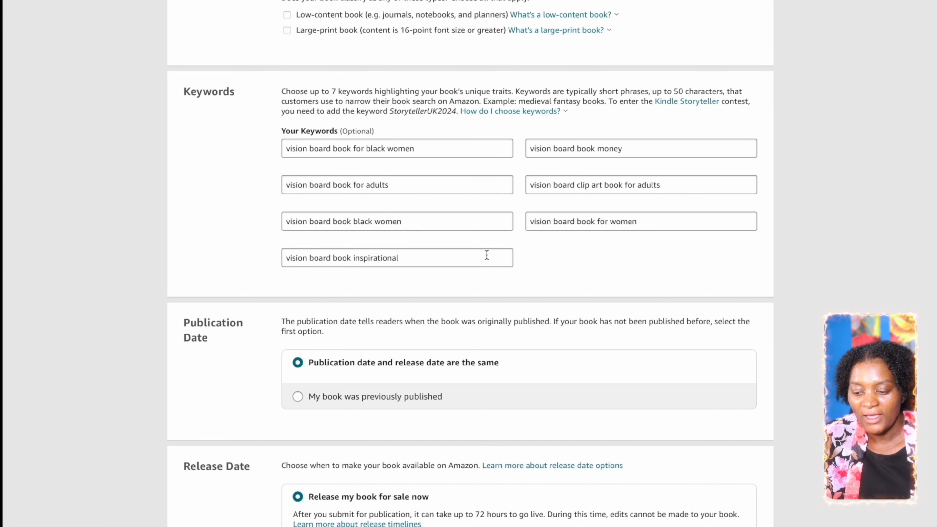
scroll(492, 210, down, 2)
scroll(352, 217, down, 3)
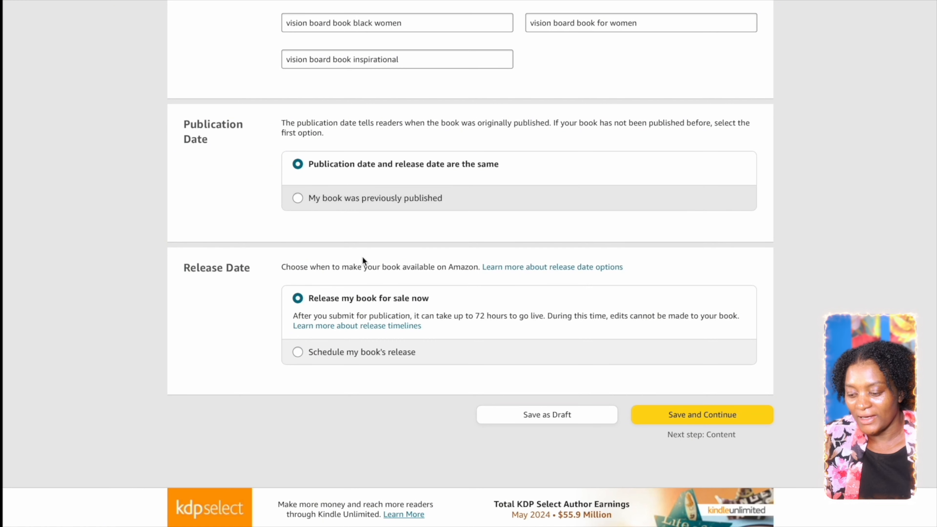
scroll(370, 261, down, 1)
click(700, 383)
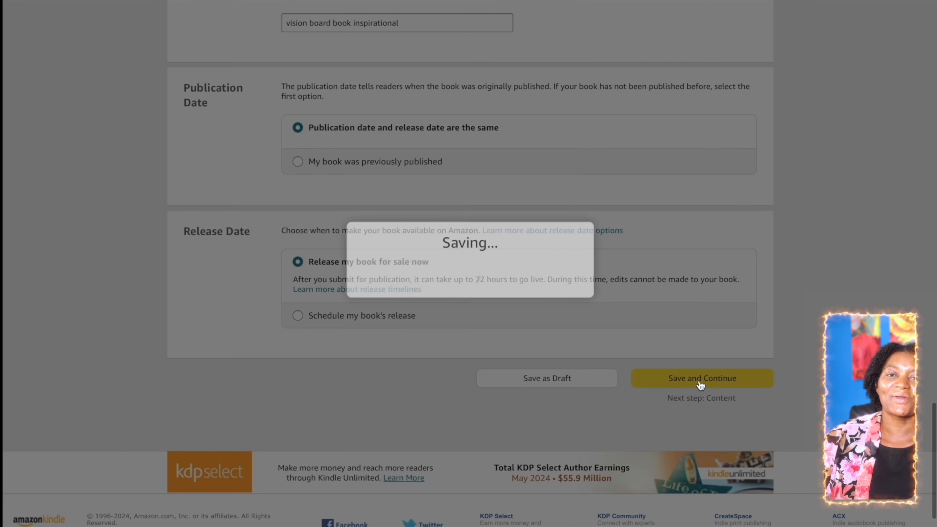
Look at the fields for adding your own ISBN and switch back to the free KDP ISBN
scroll(649, 346, down, 3)
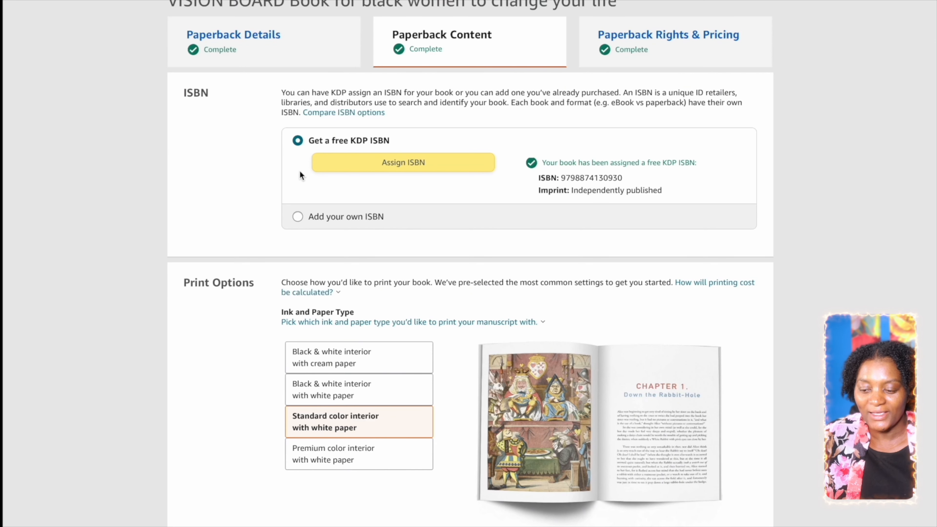
click(297, 217)
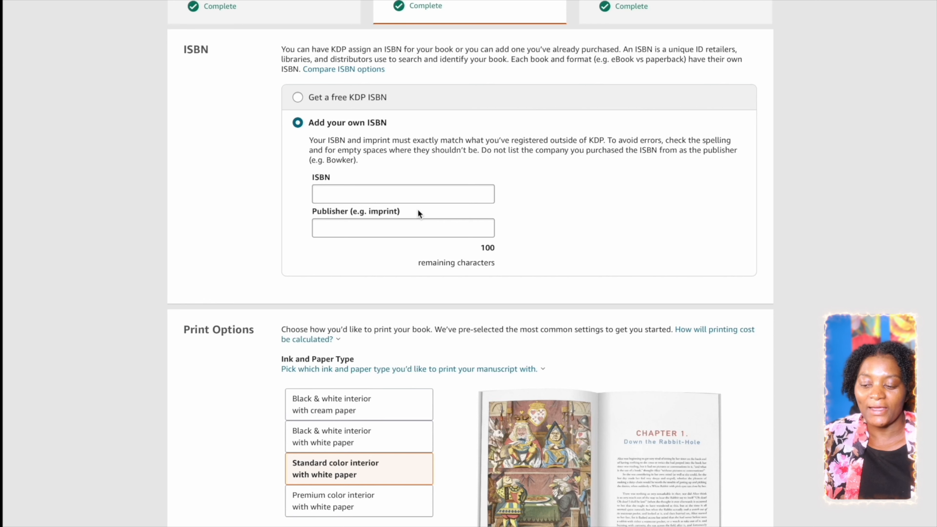
click(297, 97)
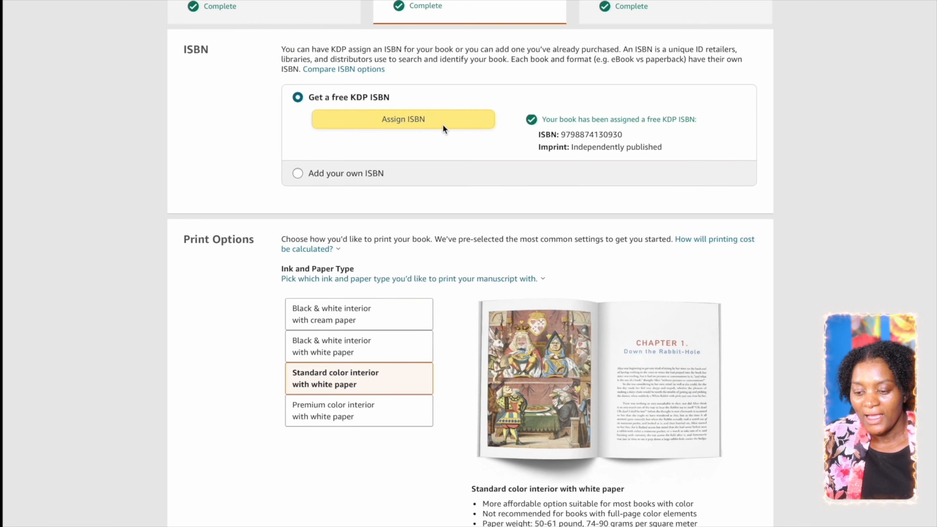
Check the ink, paper, trim, bleed and finish options, and upload Vision Board.pdf from the desktop as the manuscript
scroll(450, 134, down, 3)
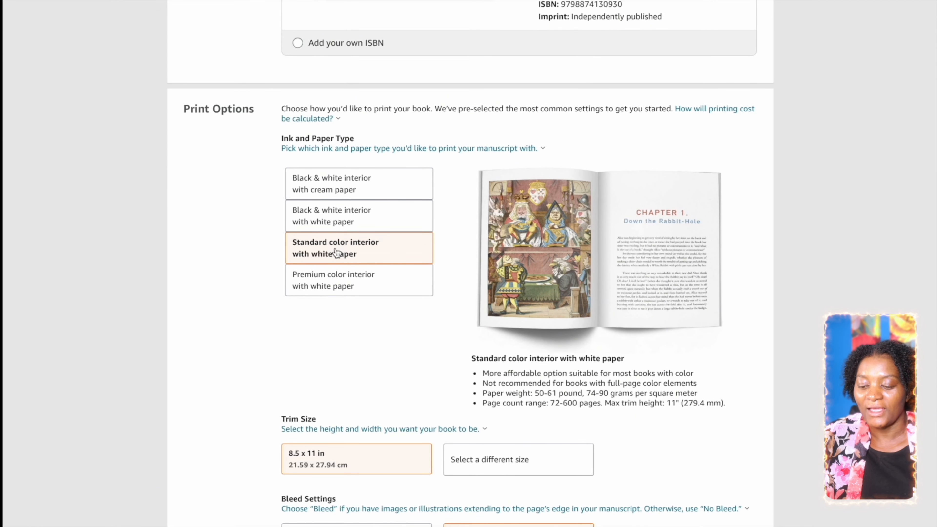
scroll(335, 252, down, 5)
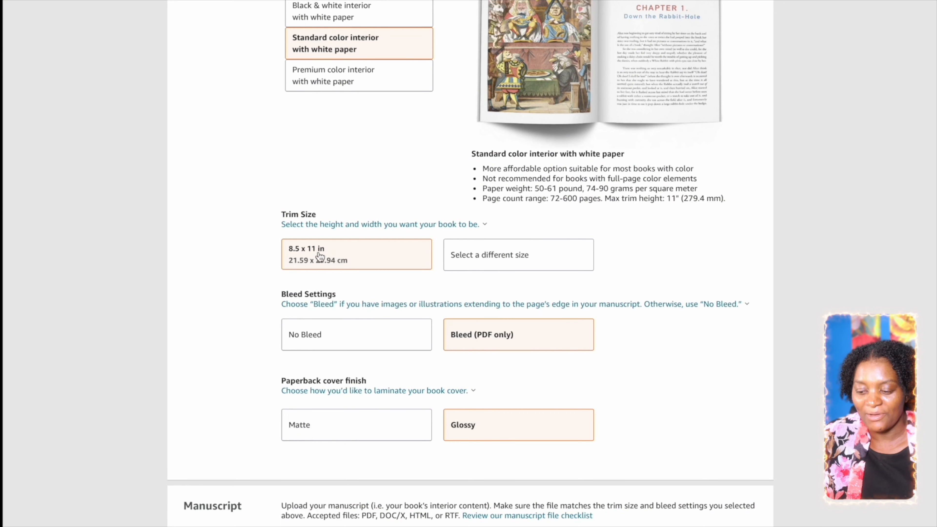
scroll(523, 321, down, 6)
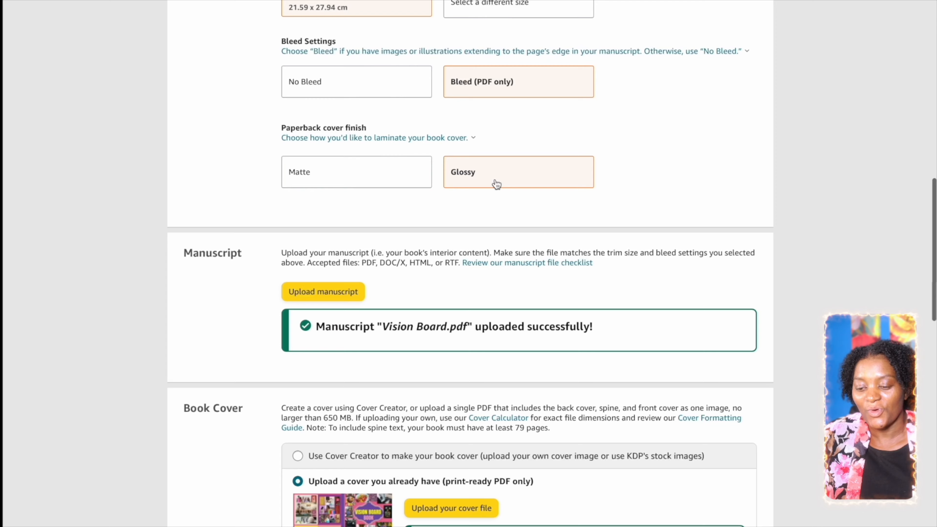
scroll(495, 184, down, 2)
scroll(496, 183, down, 1)
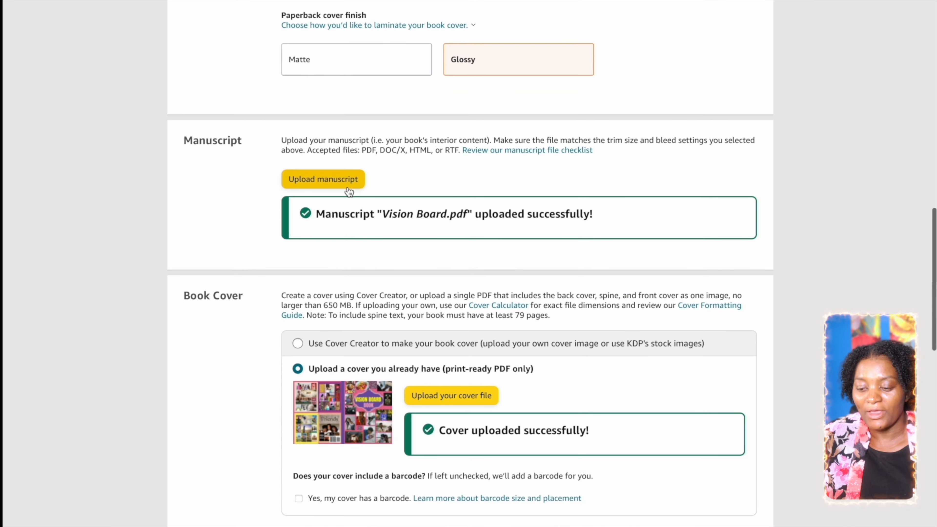
click(321, 181)
scroll(345, 310, down, 10)
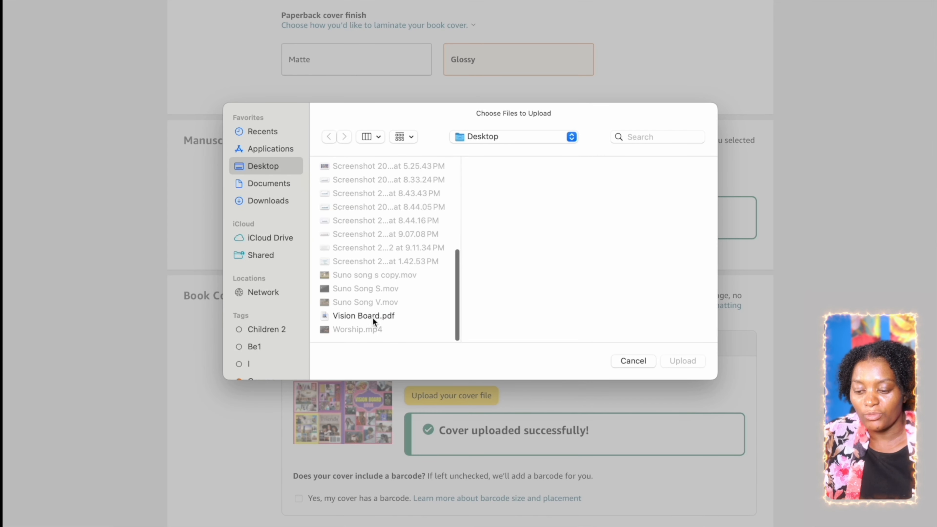
click(362, 317)
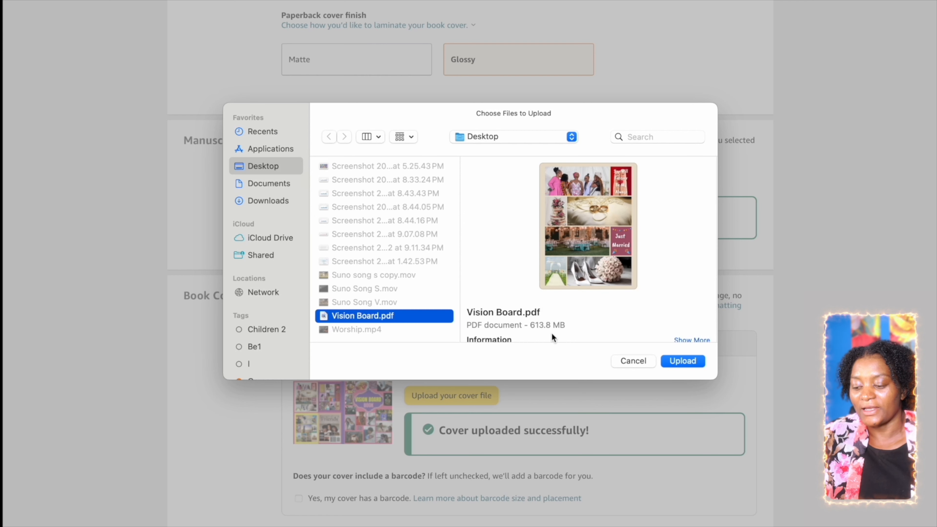
click(683, 368)
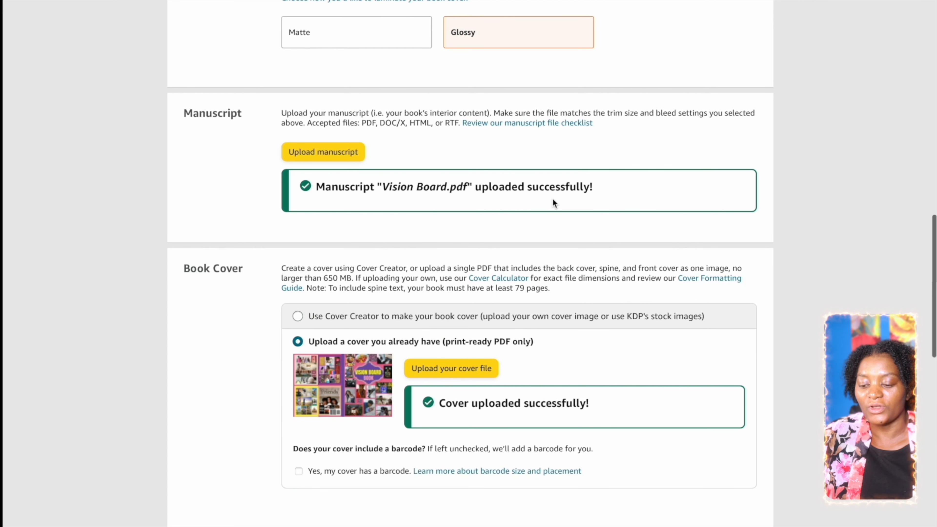
Upload Cover.pdf from the desktop as the print-ready book cover
scroll(559, 208, down, 3)
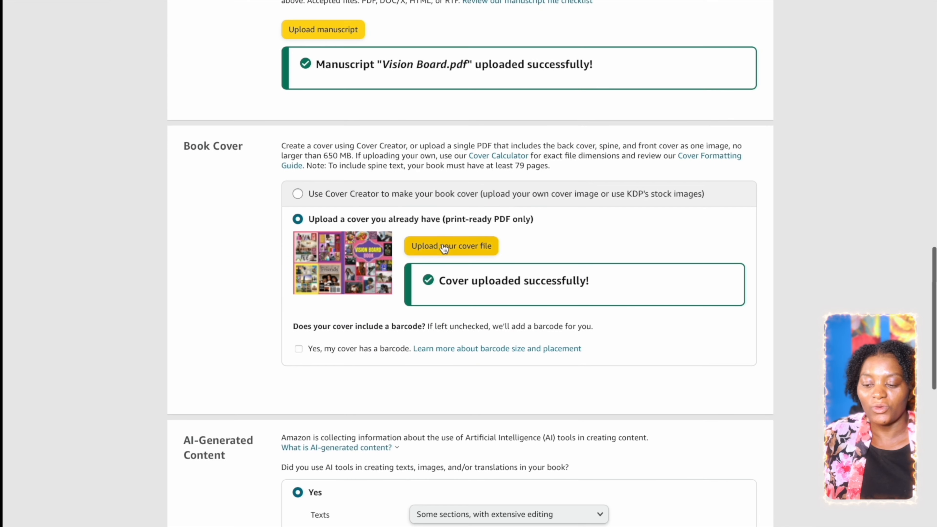
click(445, 247)
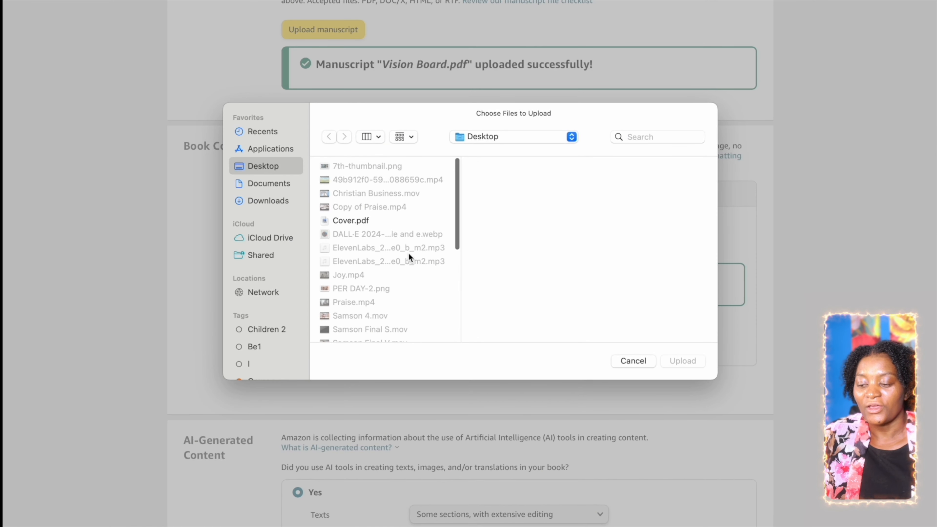
click(361, 222)
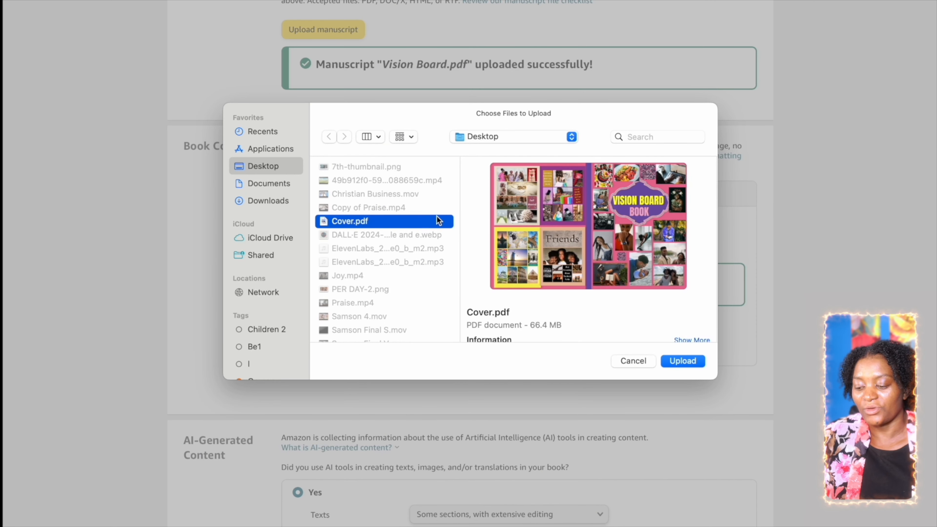
click(682, 360)
scroll(376, 111, down, 10)
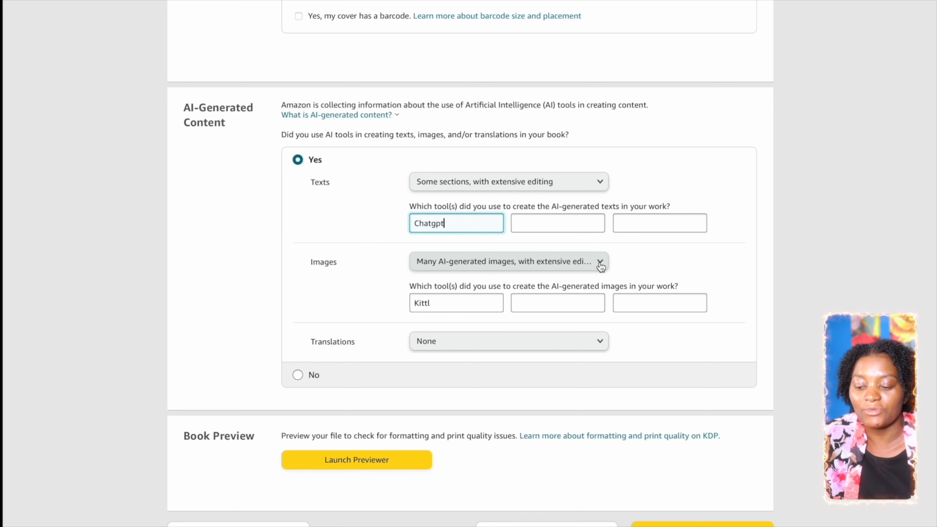
Check the AI-generated content answers for texts and images, and preview and approve the book in the Print Previewer
click(445, 305)
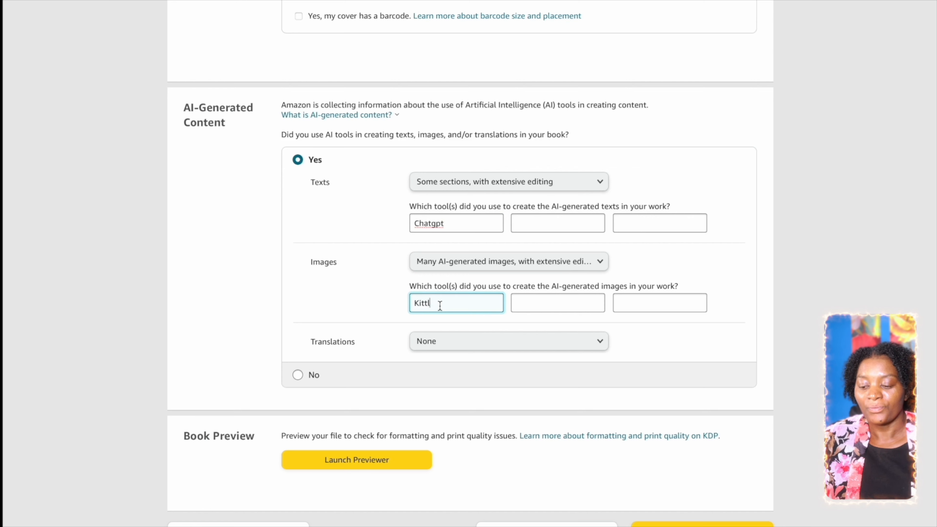
scroll(492, 330, down, 1)
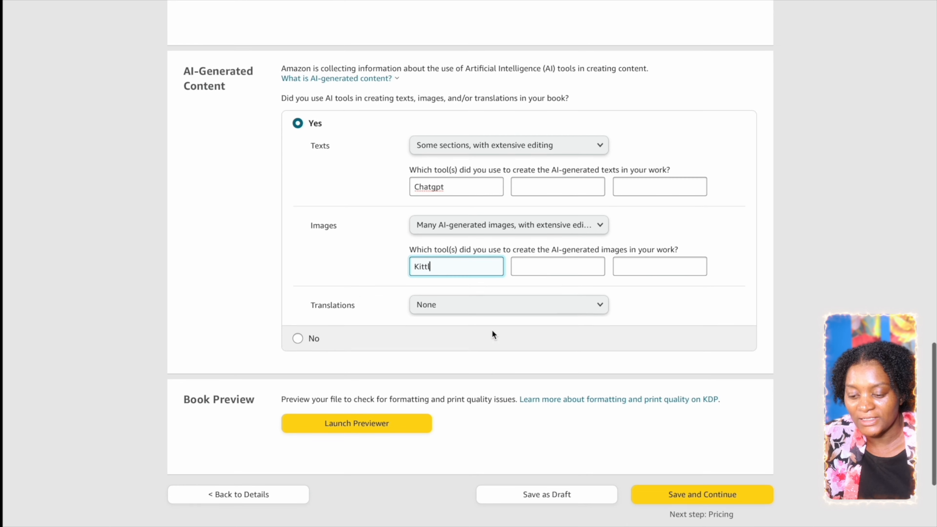
scroll(495, 316, down, 5)
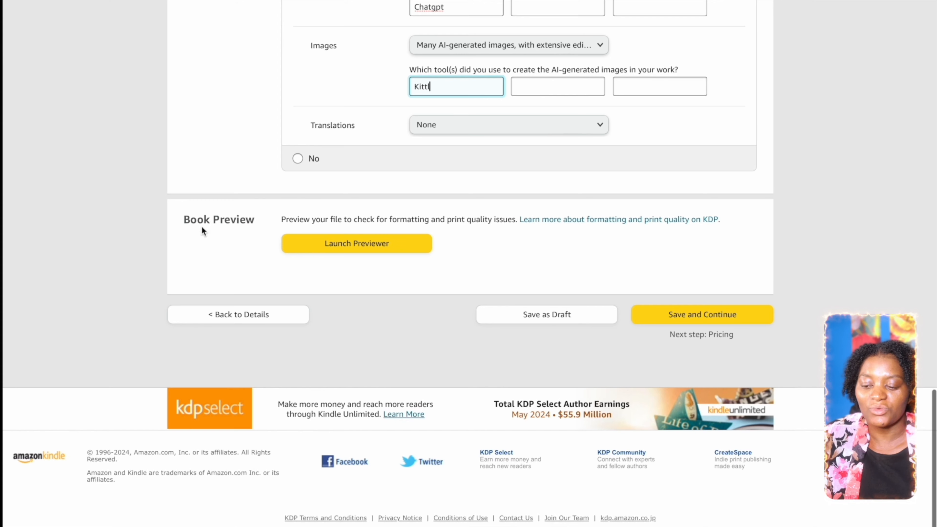
click(367, 250)
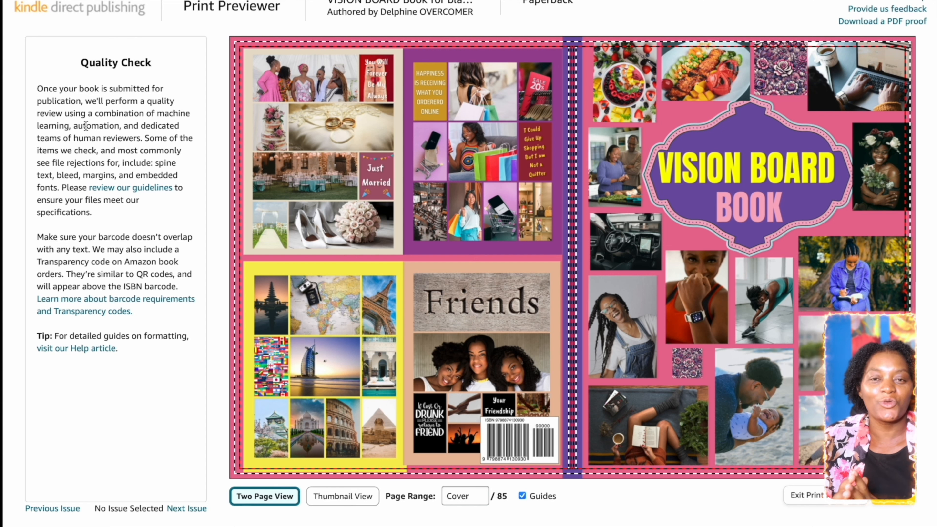
mouse_move(556, 240)
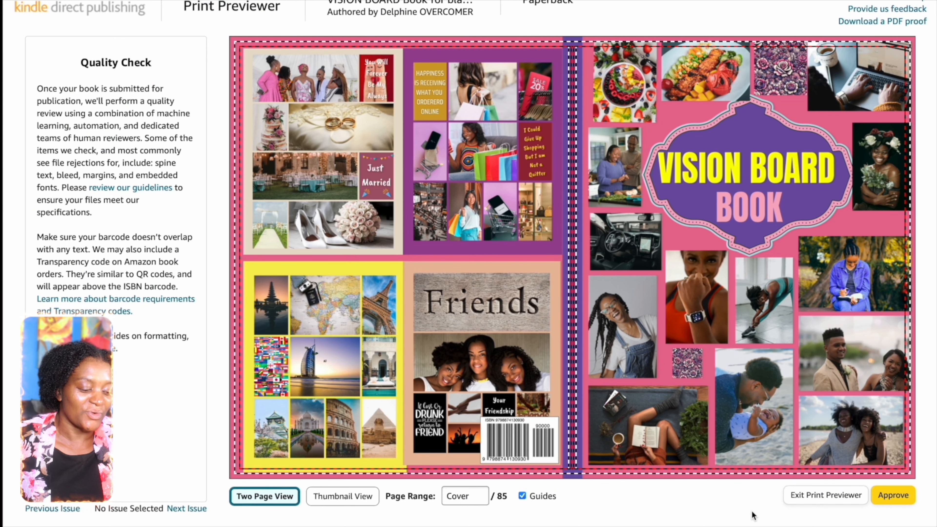
click(893, 495)
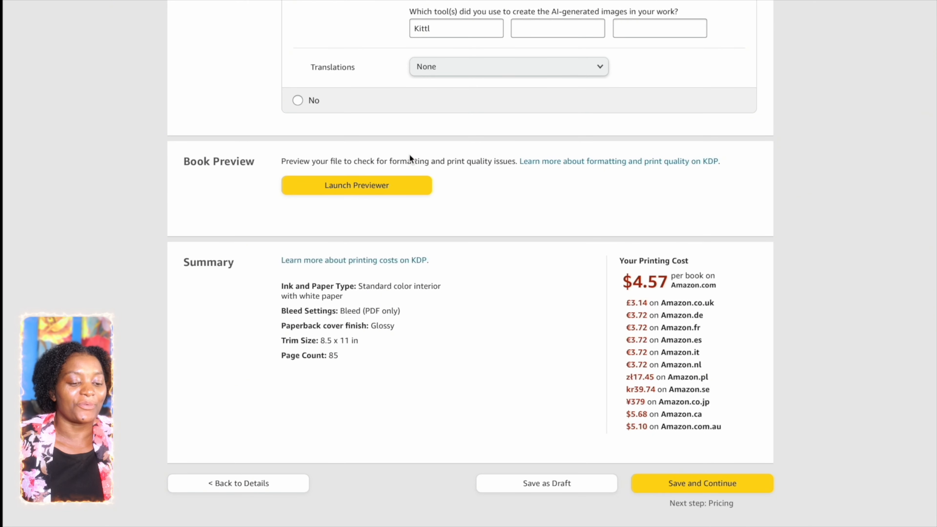
Save the paperback content to continue to pricing, and enter 12.99 USD as the Amazon.com list price
scroll(463, 280, down, 1)
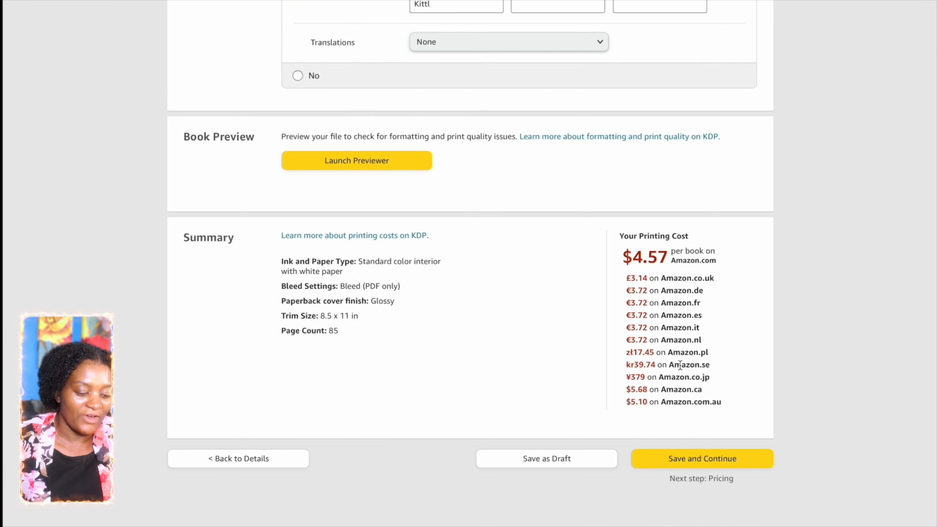
click(700, 459)
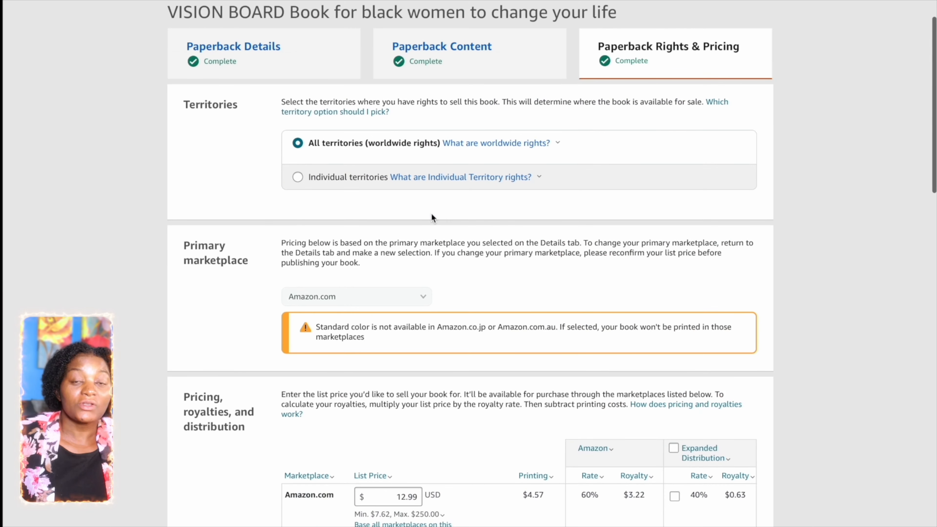
scroll(428, 270, down, 5)
click(410, 262)
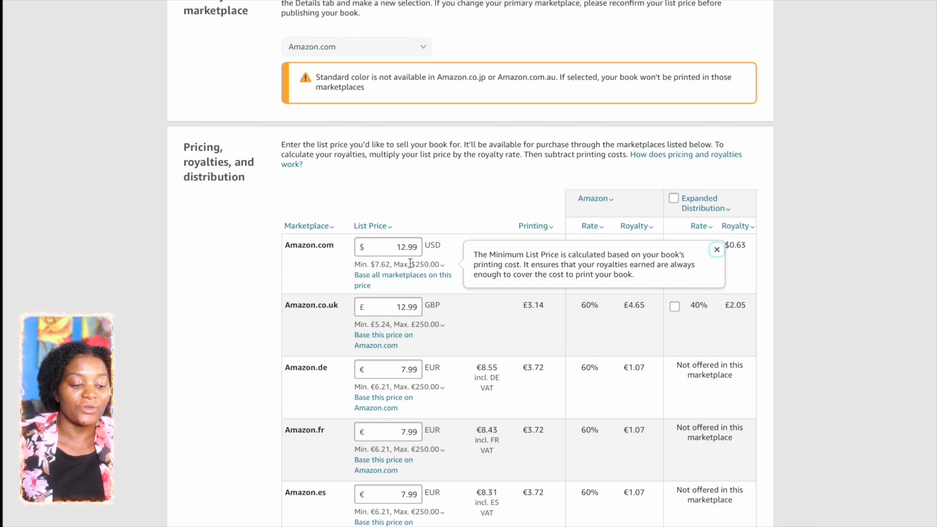
click(405, 248)
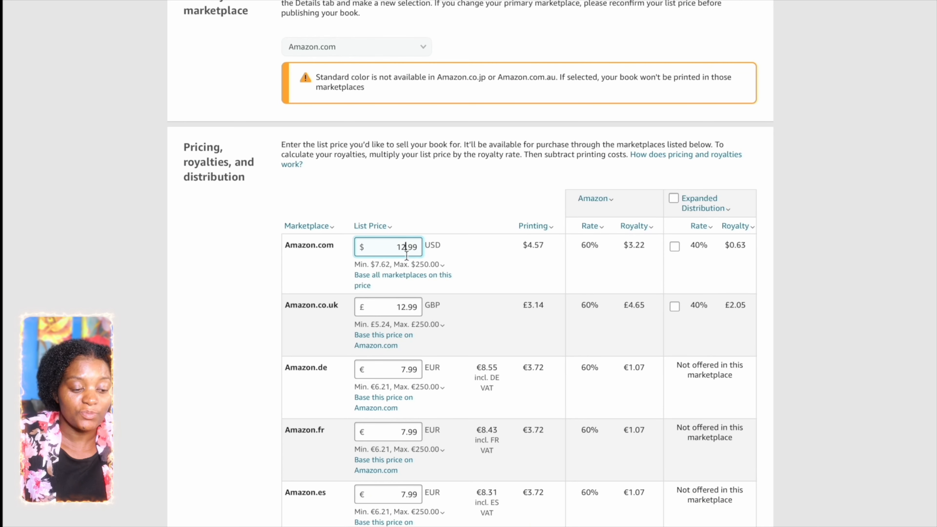
key(BackSpace)
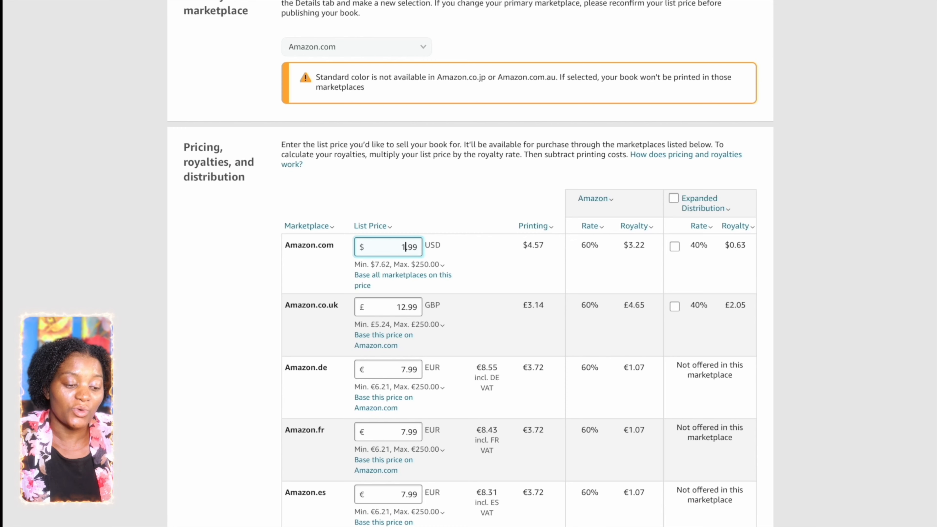
text(2)
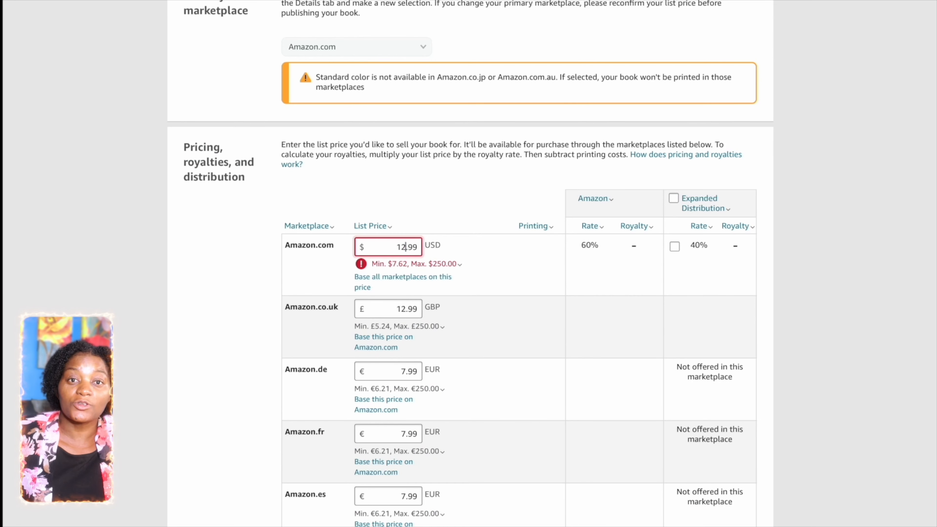
Check the minimum list price note and the prices for the other marketplaces, and save the pricing as a draft
click(442, 264)
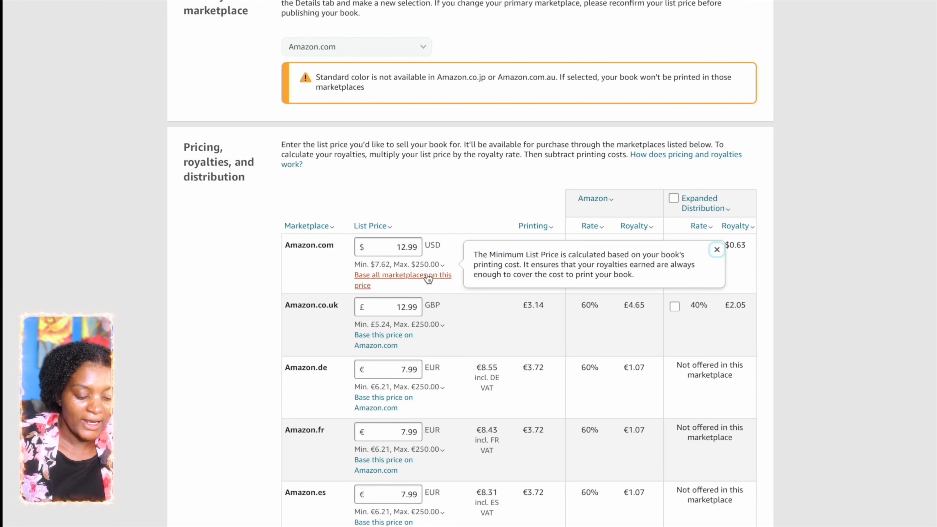
click(406, 308)
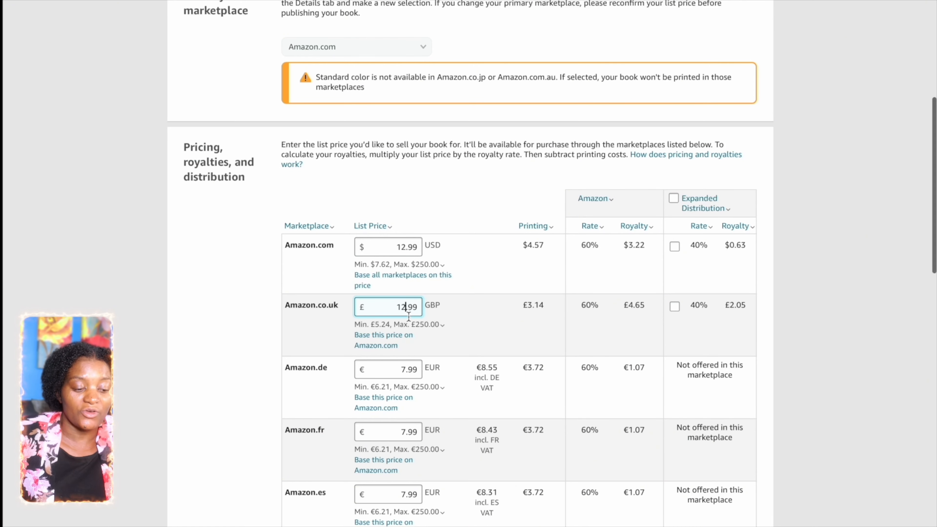
click(417, 322)
scroll(419, 317, down, 3)
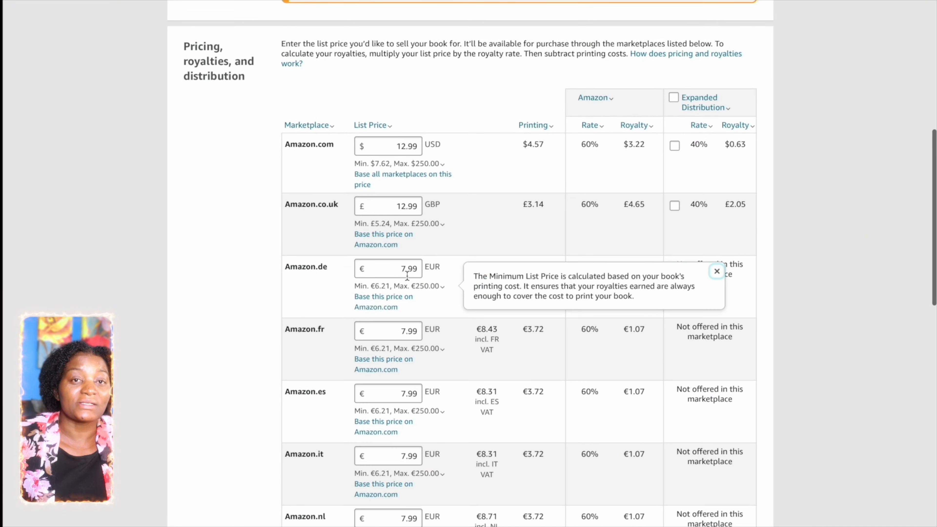
scroll(406, 269, down, 1)
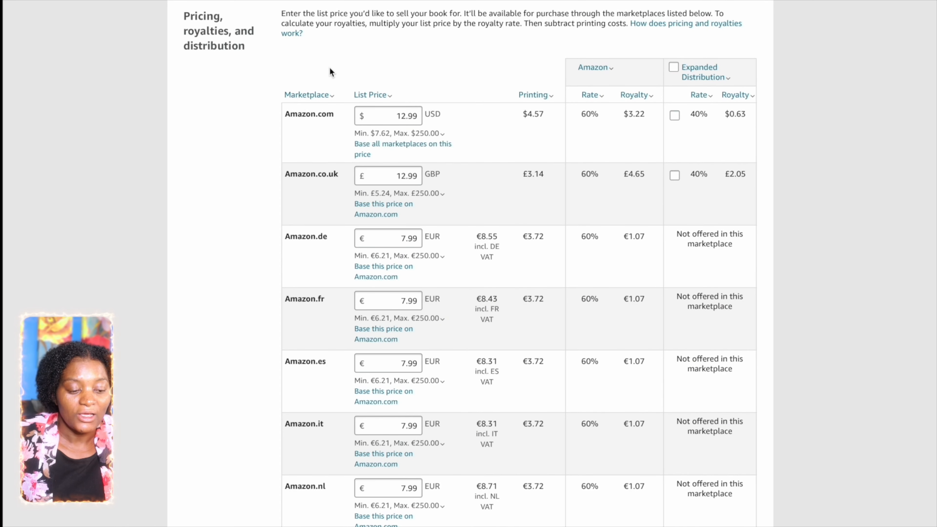
scroll(438, 358, down, 15)
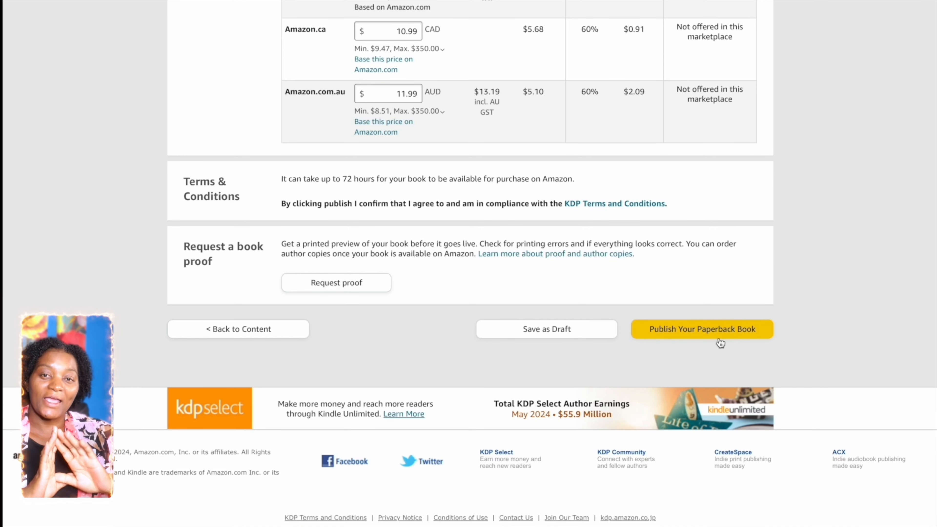
click(547, 329)
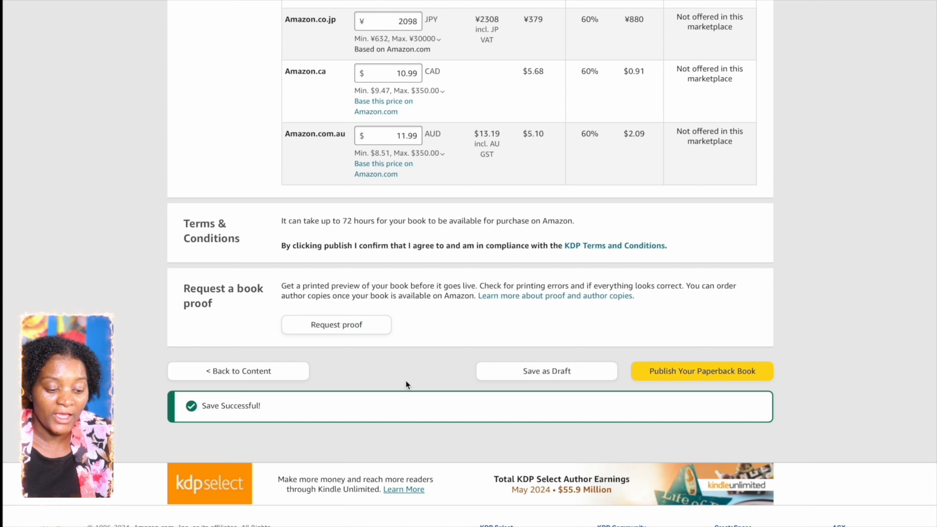
Request one printed proof copy of the book from the Amazon.com marketplace and confirm the proof request
click(339, 284)
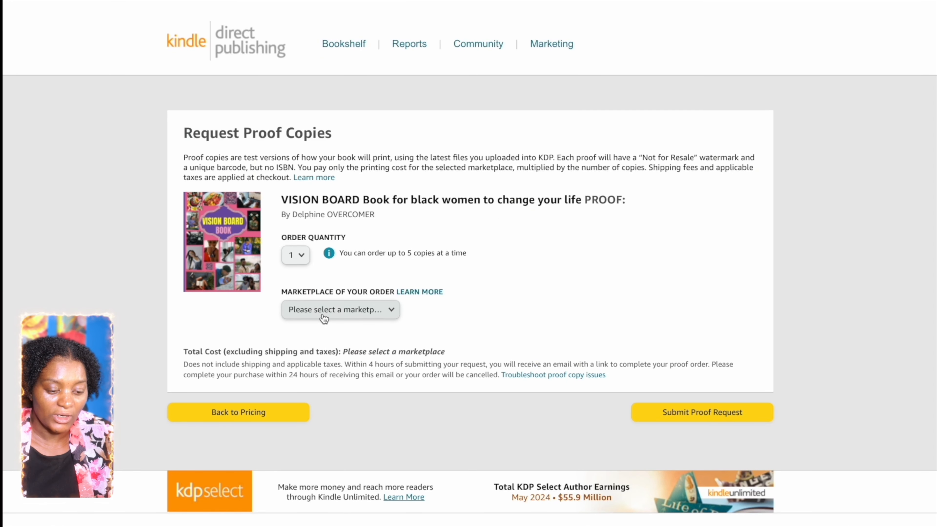
click(394, 311)
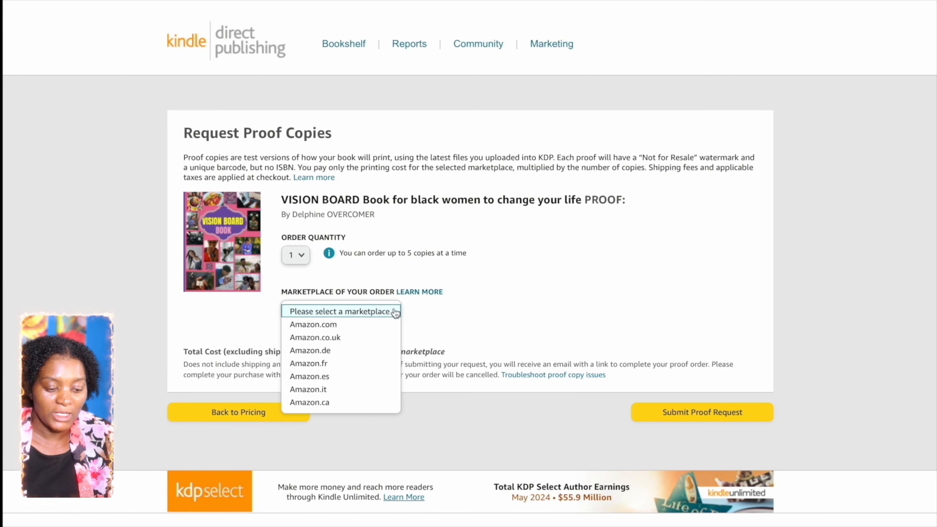
click(334, 327)
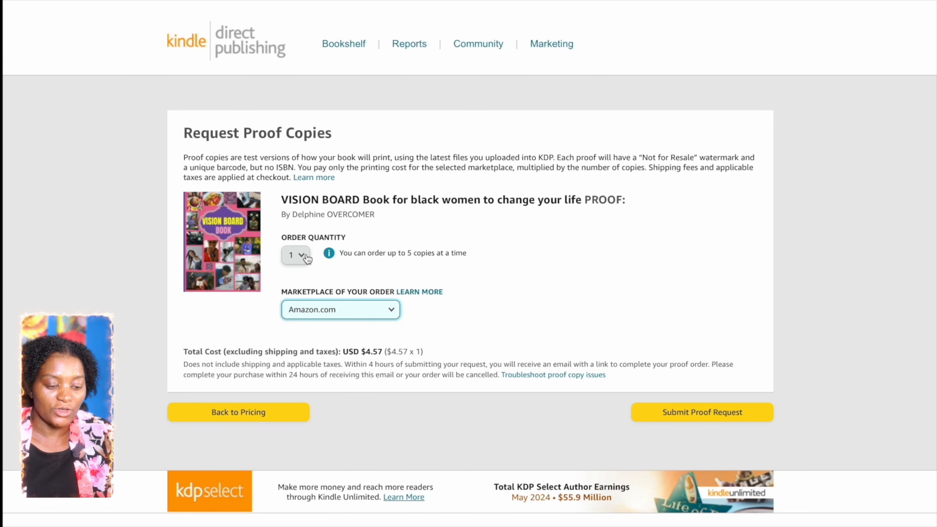
scroll(375, 335, down, 2)
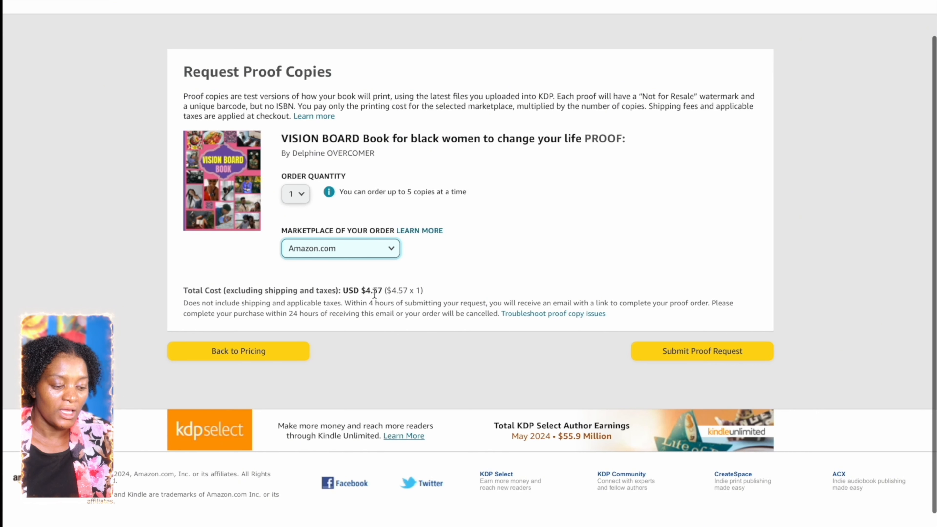
click(710, 355)
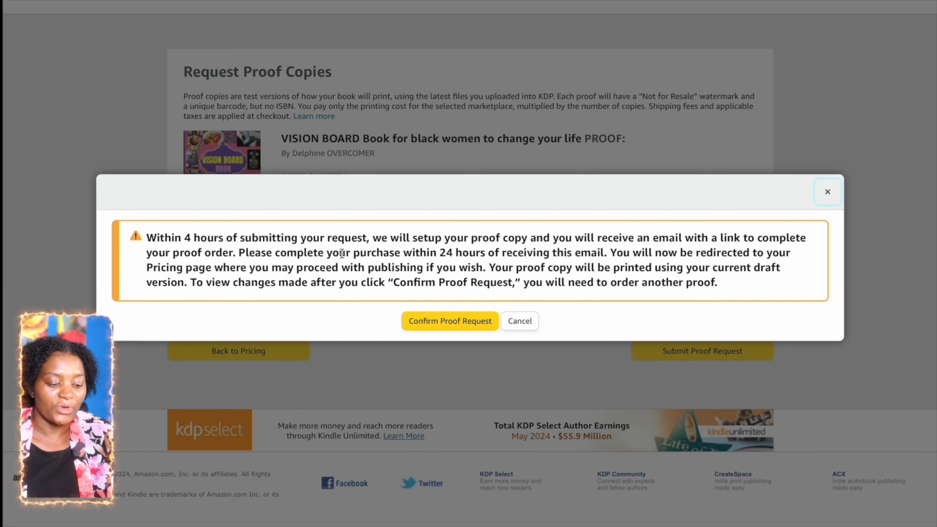
click(449, 329)
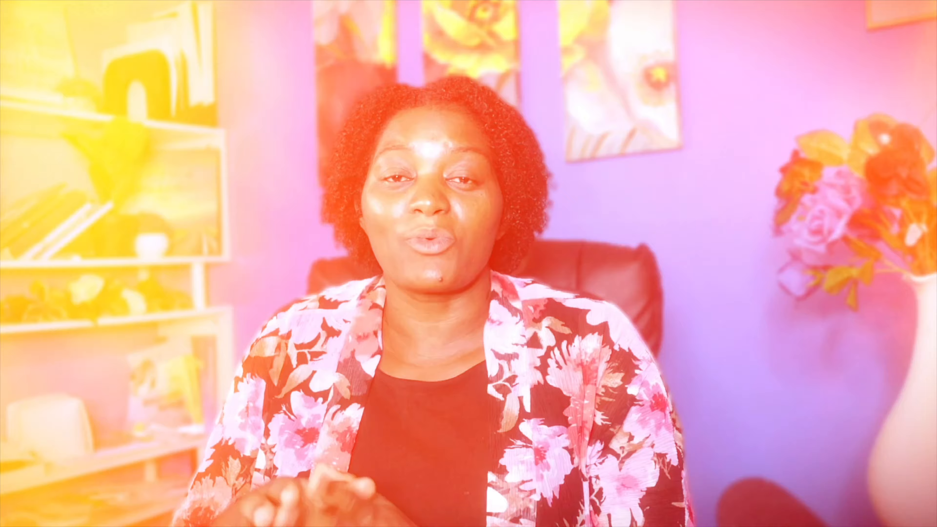